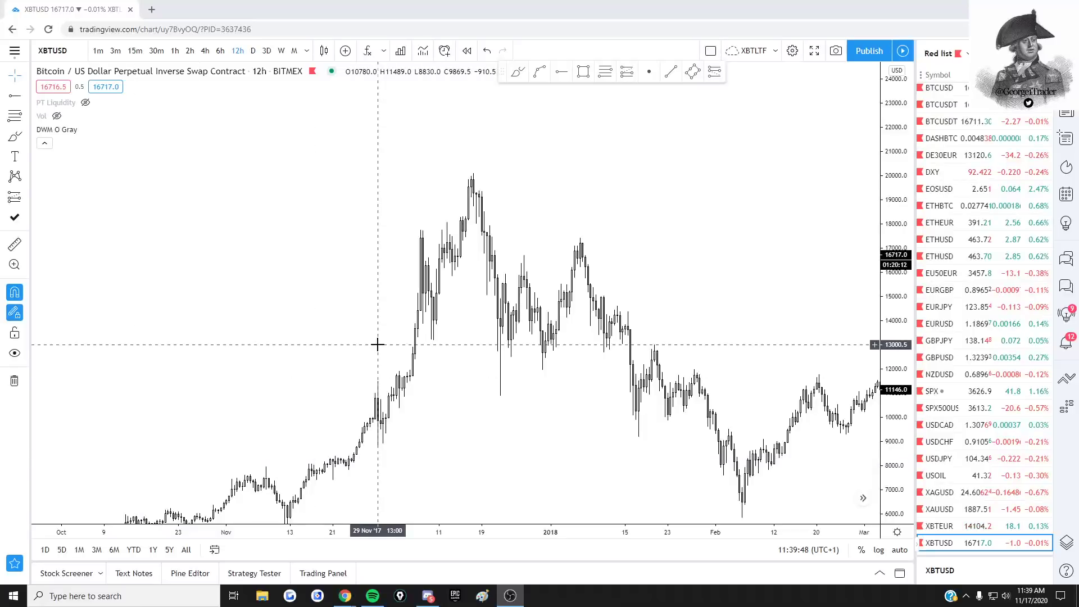
# Examine the XBTUSD 12-hour price action around the December 2017 peak and the months following it.
pyautogui.moveTo(645, 208); pyautogui.dragTo(635, 182)
pyautogui.moveTo(899, 284); pyautogui.dragTo(898, 327)
pyautogui.moveTo(745, 254); pyautogui.dragTo(744, 277)
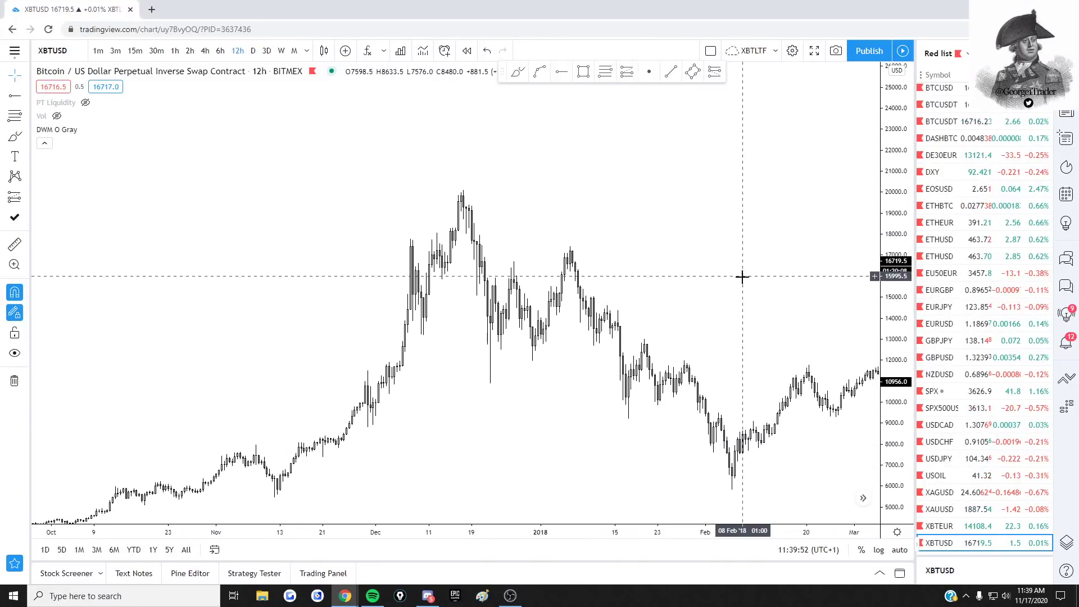
pyautogui.moveTo(707, 227); pyautogui.dragTo(695, 229)
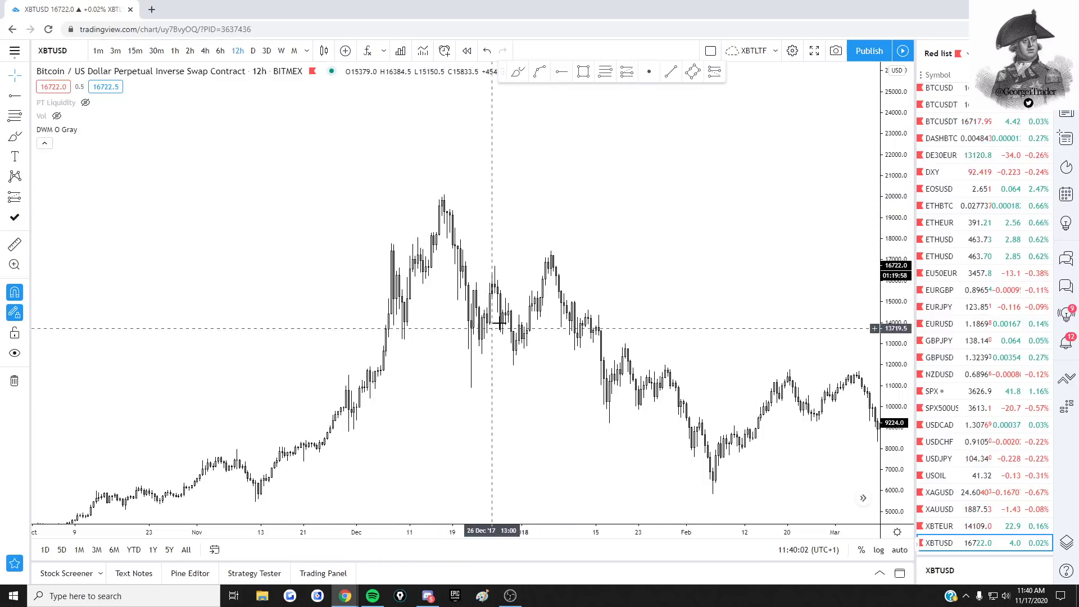
pyautogui.moveTo(629, 249); pyautogui.dragTo(612, 248)
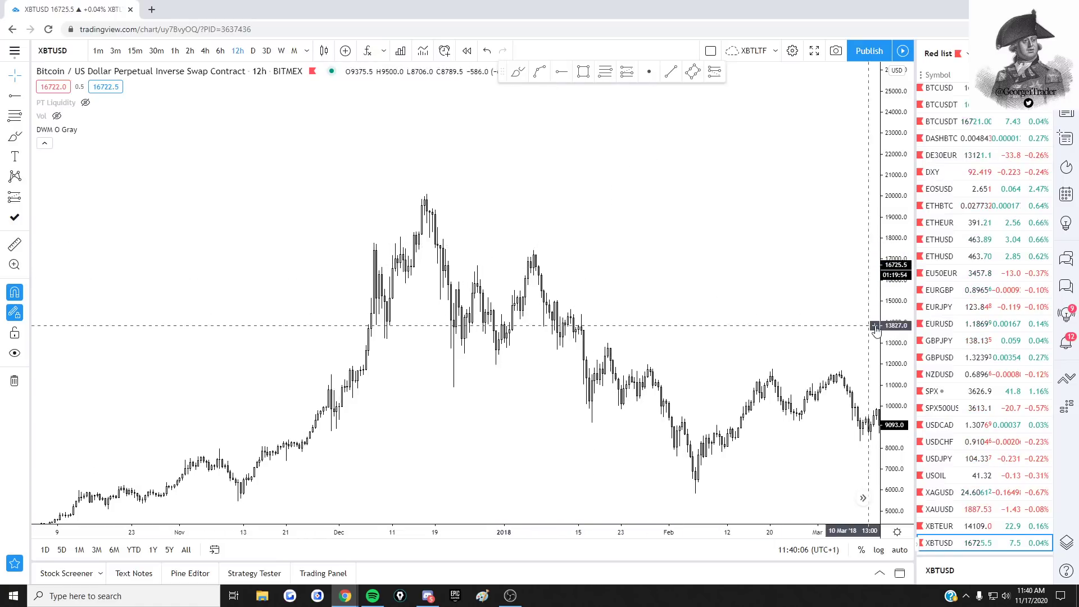
pyautogui.moveTo(706, 272); pyautogui.dragTo(776, 282)
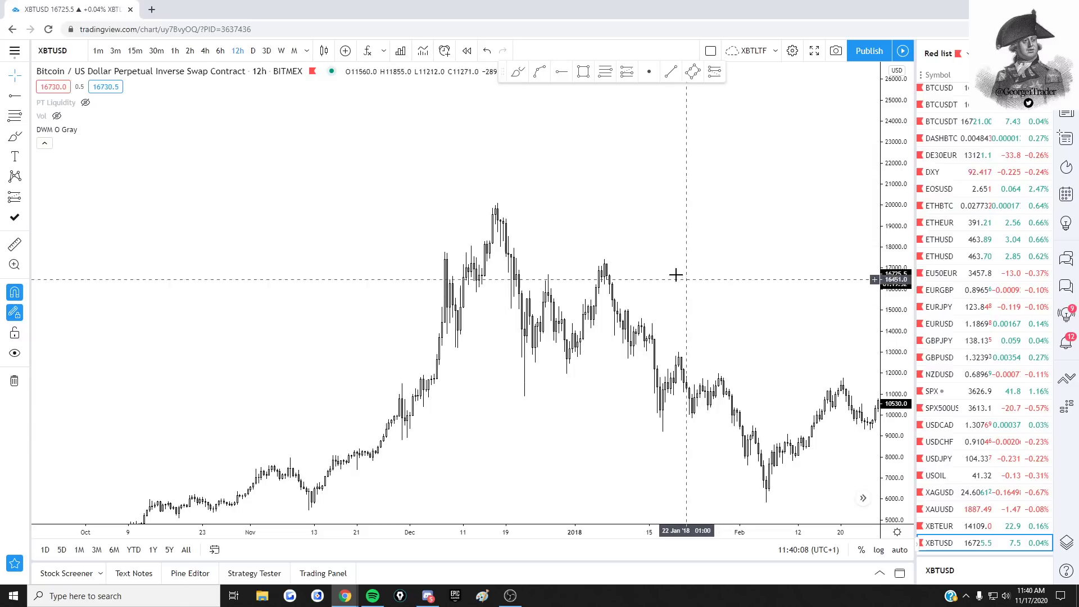
pyautogui.hscroll(20, 703, 318)
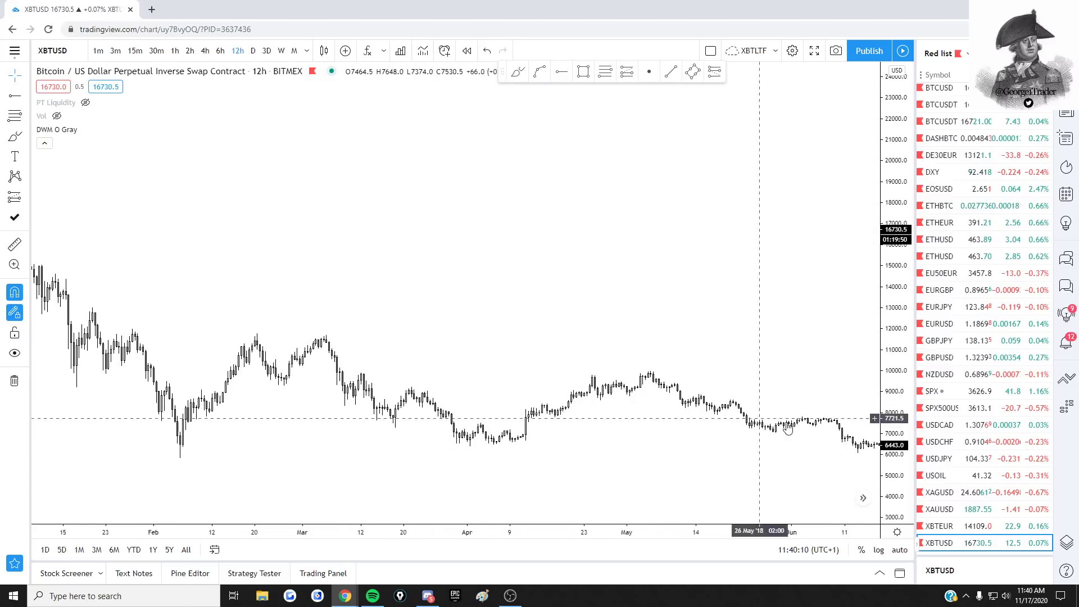
pyautogui.hscroll(-10, 839, 378)
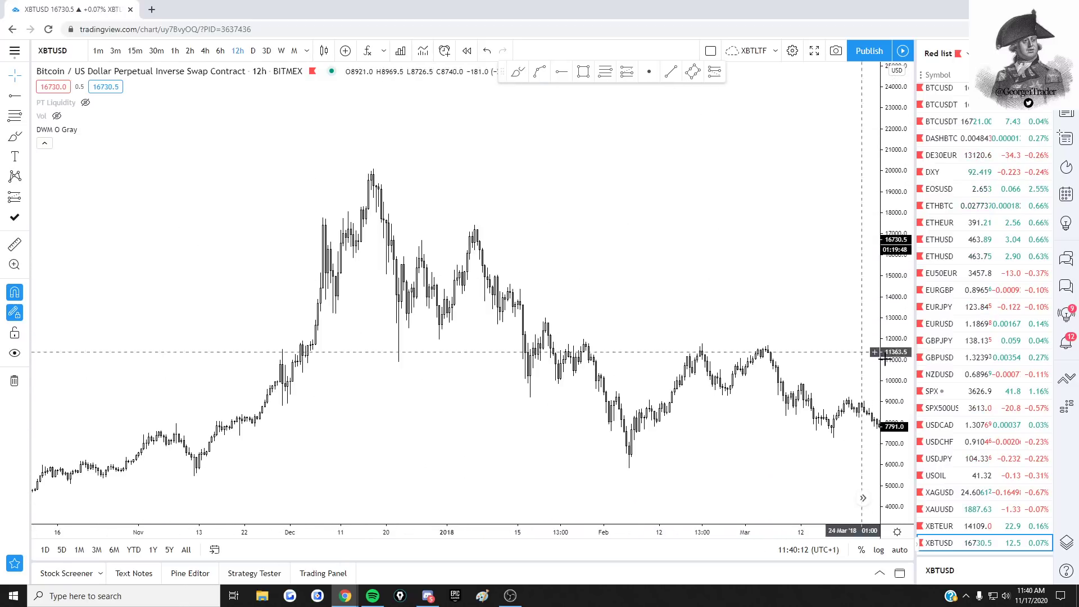
pyautogui.hscroll(-3, 731, 298)
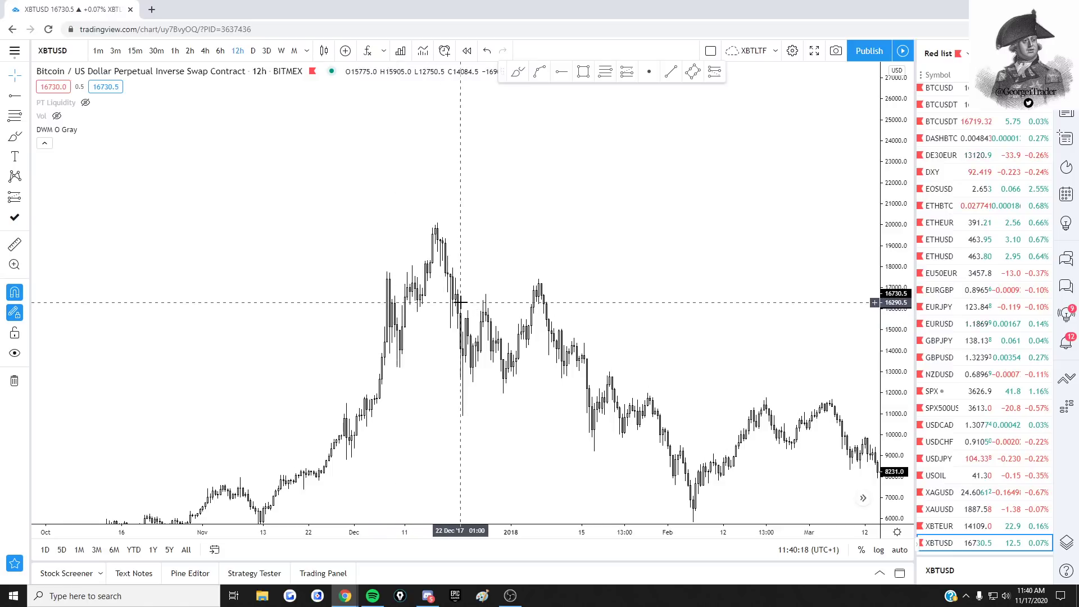
pyautogui.hscroll(-3, 517, 231)
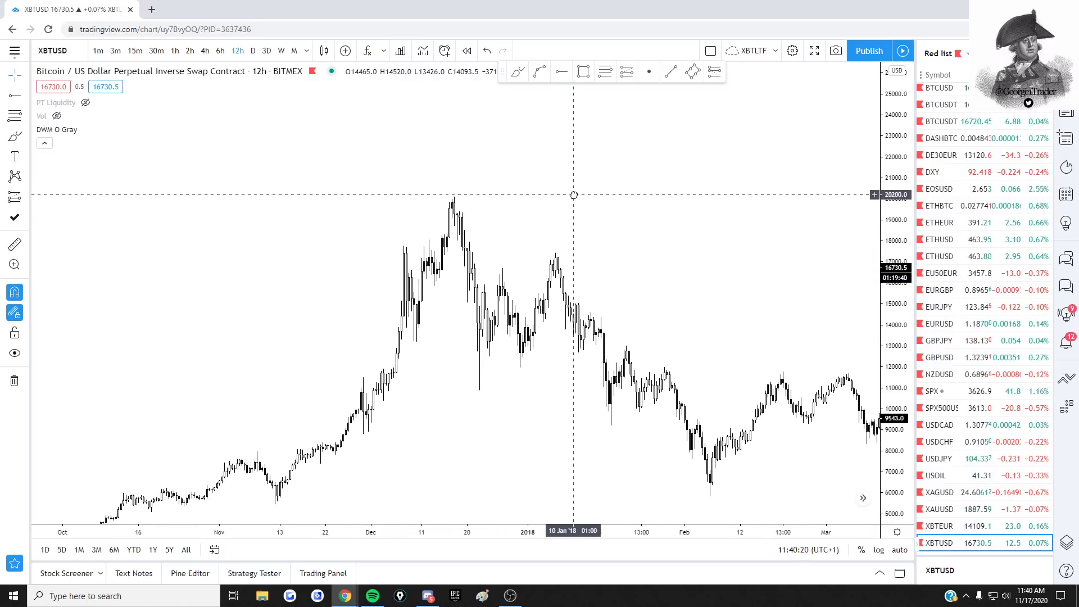
pyautogui.hscroll(-1, 616, 214)
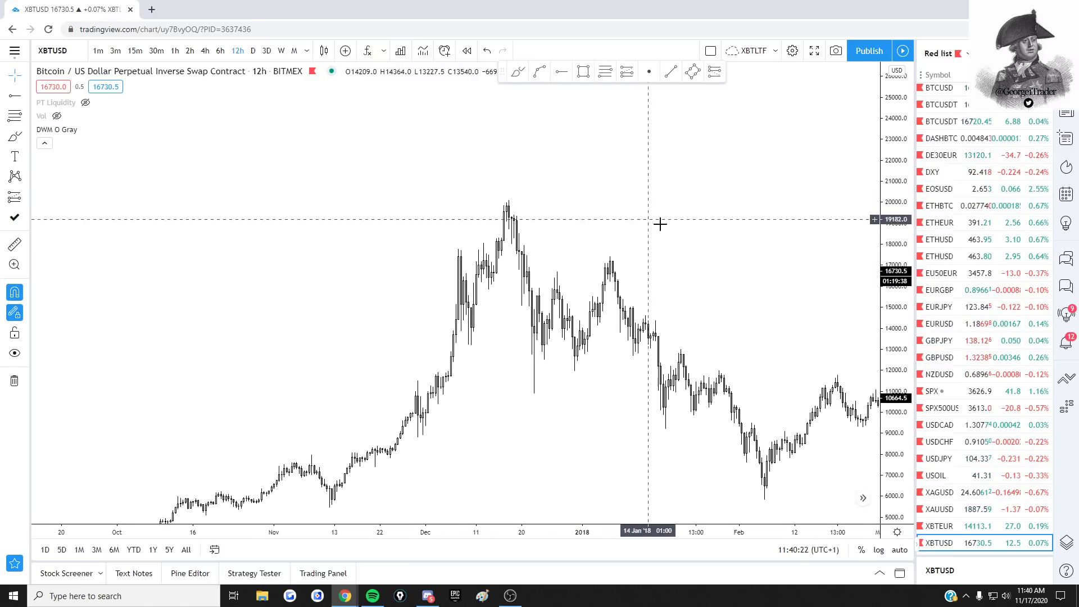
pyautogui.hscroll(-1, 675, 230)
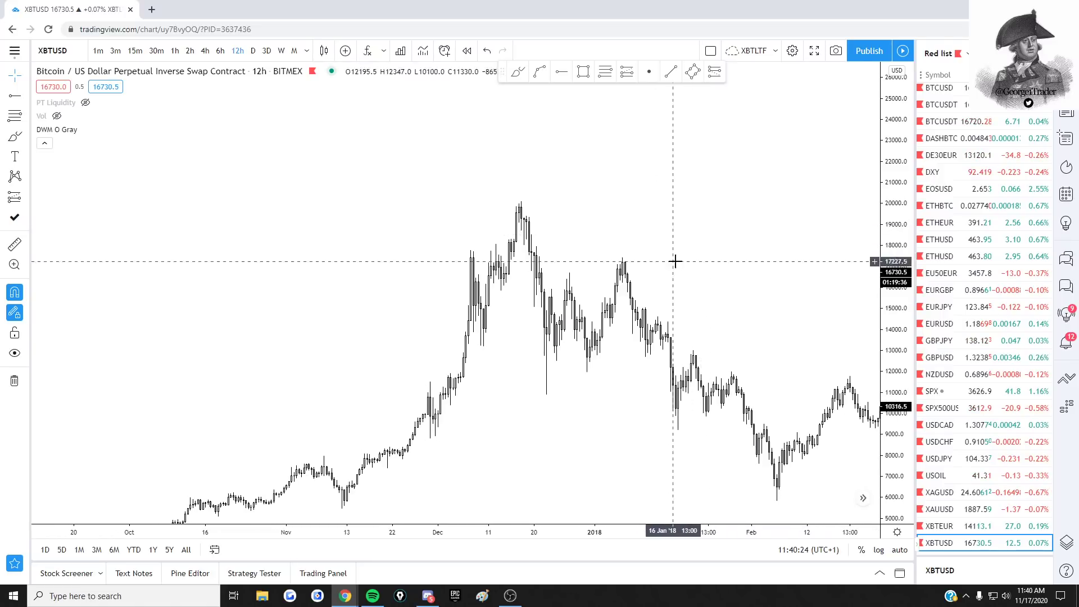
pyautogui.hscroll(-2, 775, 231)
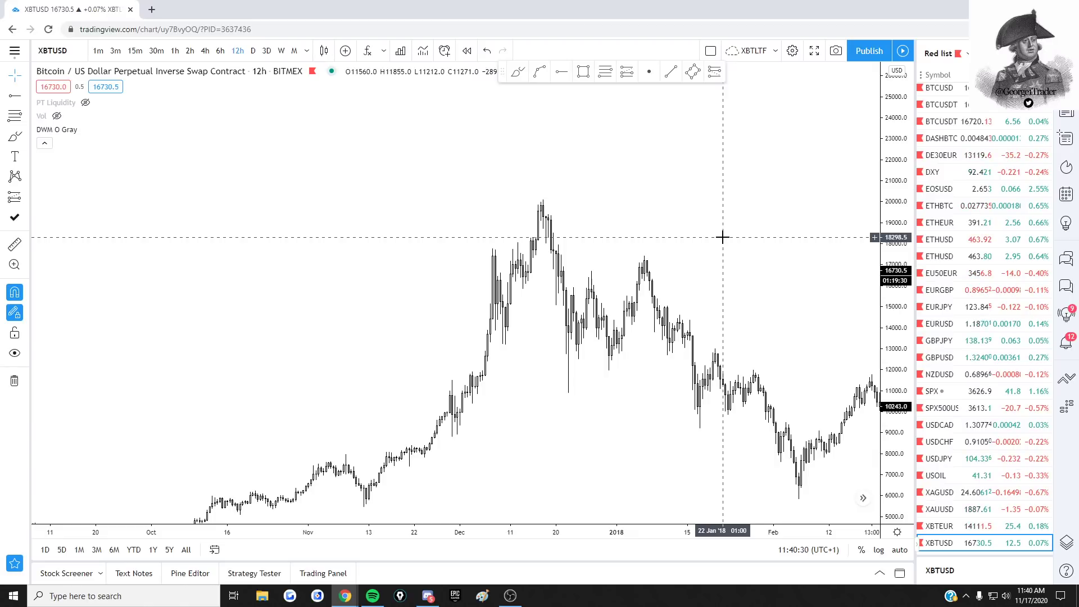
pyautogui.hscroll(1, 658, 203)
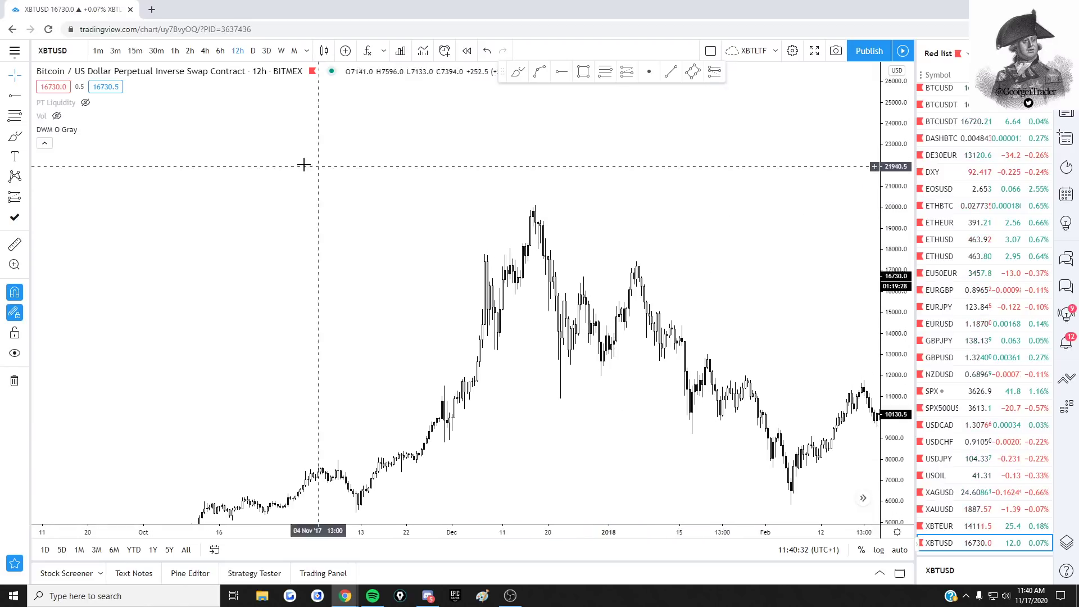
# Collapse the list of indicators in the XBTUSD chart legend.
pyautogui.click(45, 143)
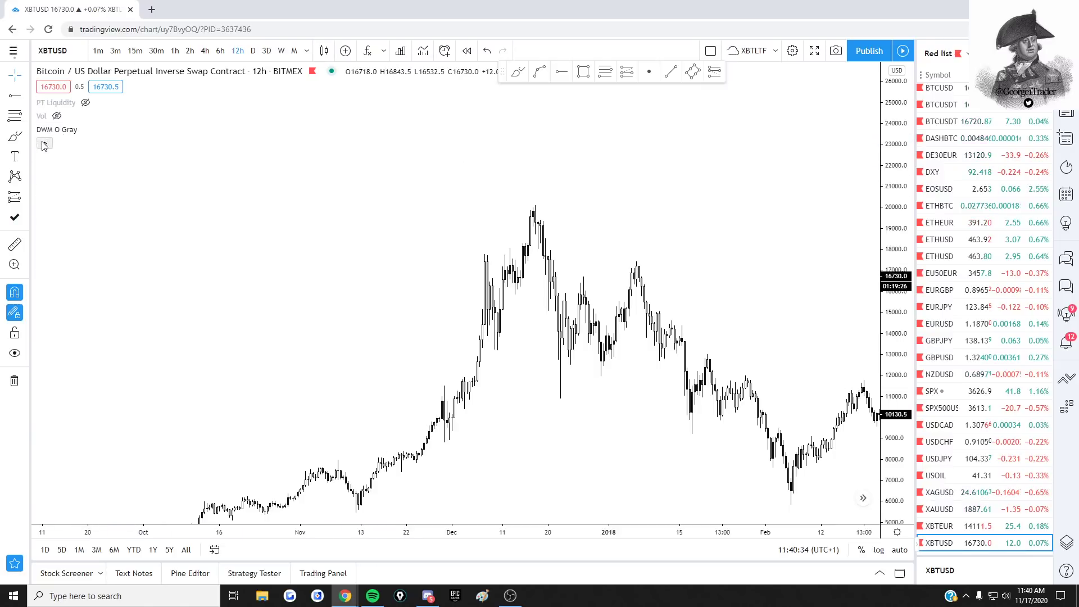
pyautogui.moveTo(488, 184); pyautogui.dragTo(388, 197)
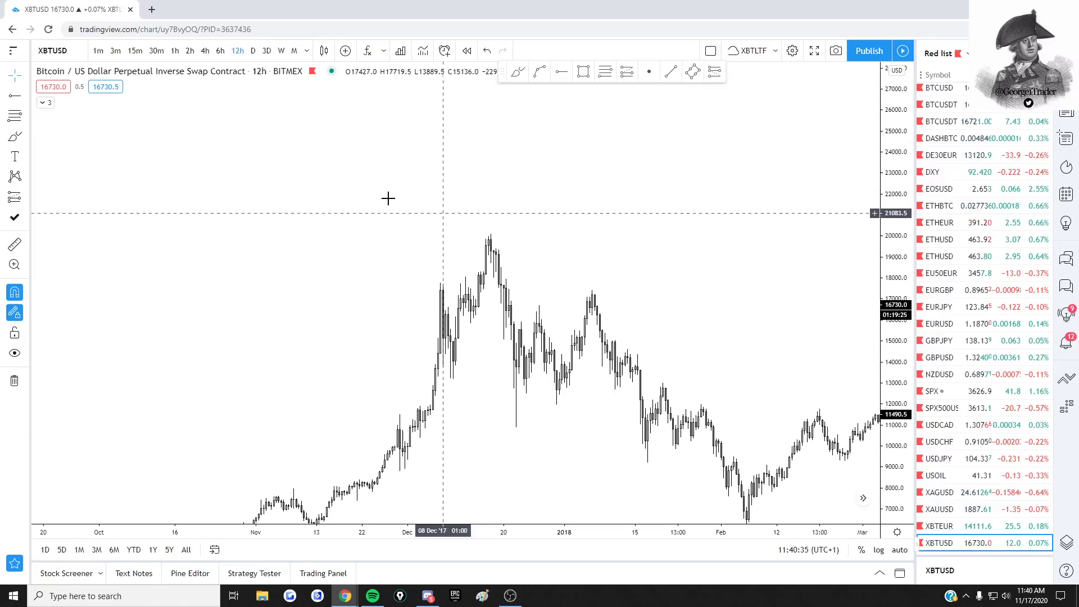
# Draw a Fib Retracement from the early-December 2017 swing high at 17750 down to about 13900, marking the range with 1, 0.5 and 0 levels.
pyautogui.click(14, 116)
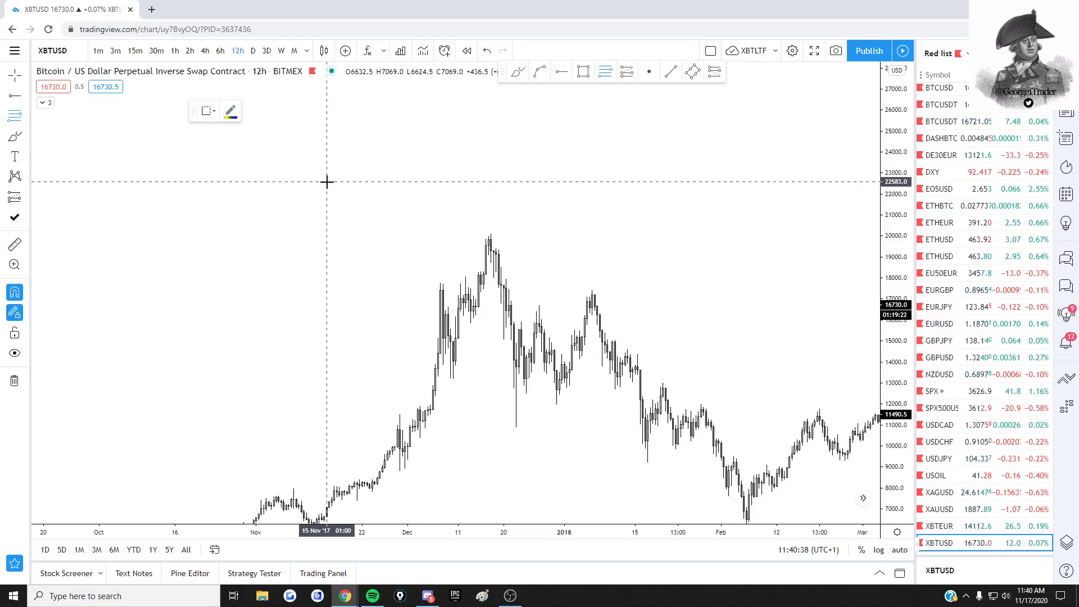
pyautogui.press('Escape')
pyautogui.moveTo(730, 327); pyautogui.dragTo(771, 263)
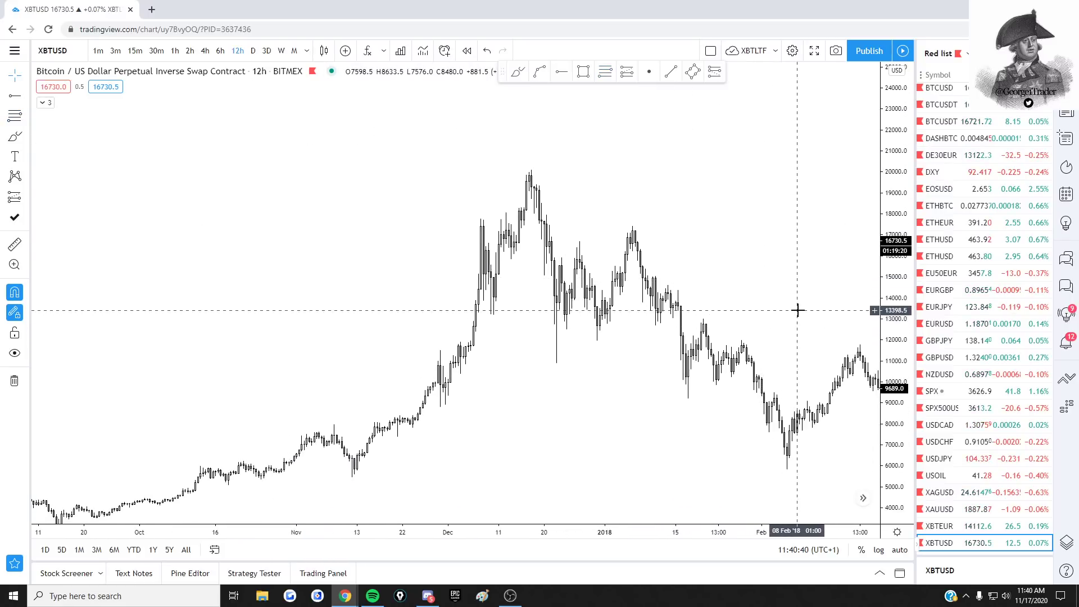
pyautogui.moveTo(502, 350); pyautogui.dragTo(503, 362)
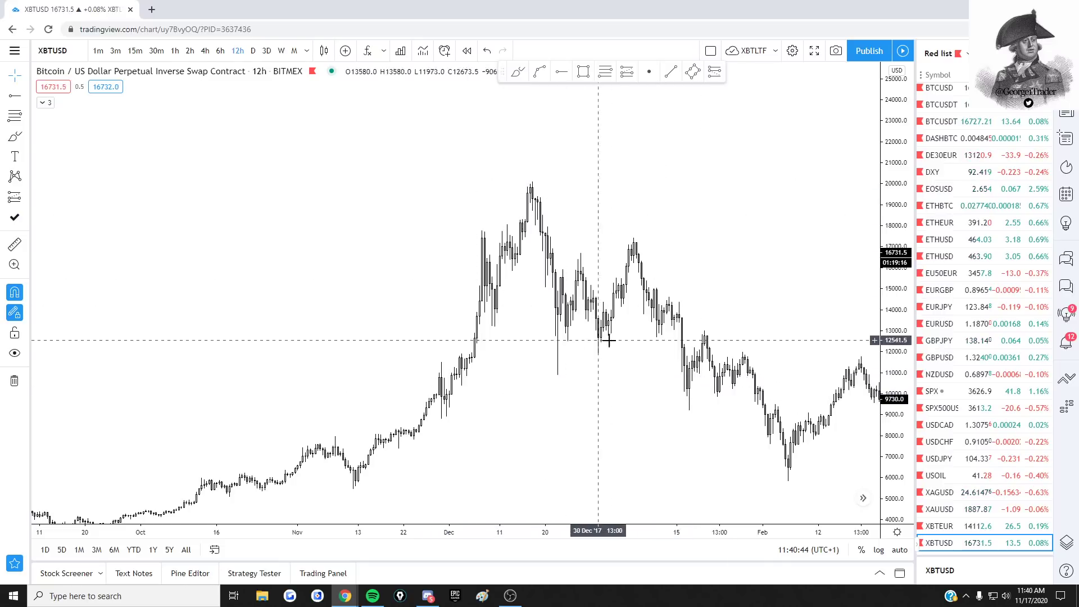
pyautogui.moveTo(641, 253); pyautogui.dragTo(616, 250)
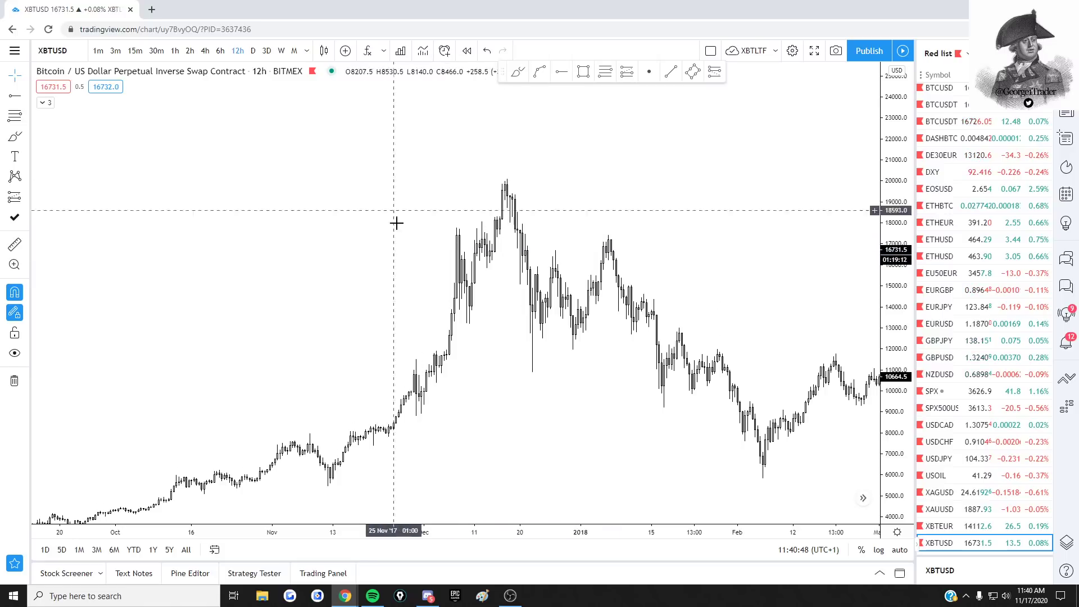
pyautogui.click(17, 116)
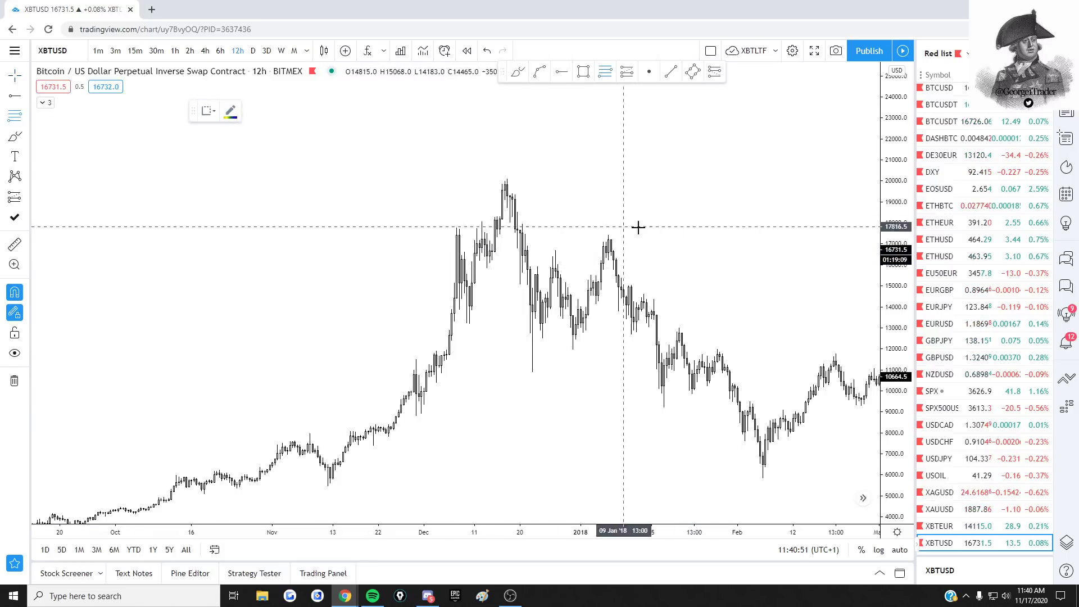
pyautogui.click(457, 208)
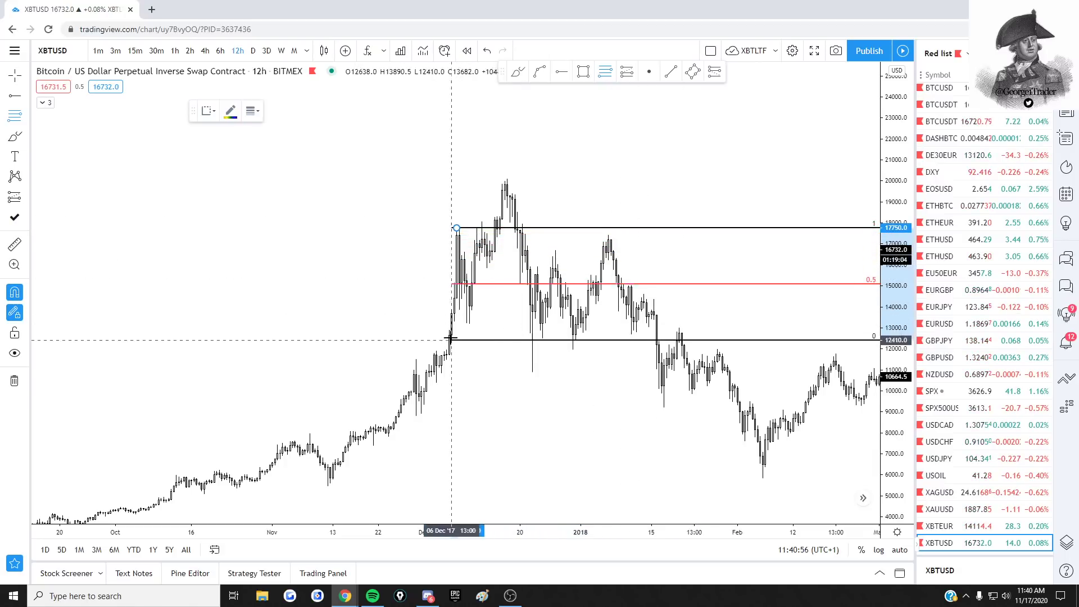
pyautogui.click(479, 339)
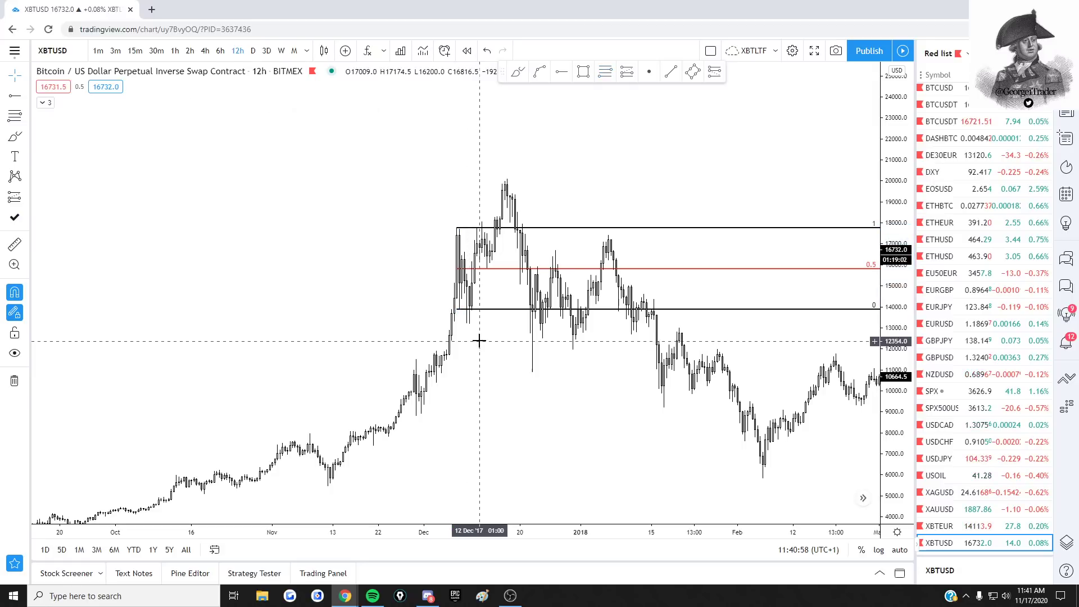
# With magnet mode off, brush a curve under the dip below the 0 level and trace the price swings up to the December peak.
pyautogui.moveTo(484, 292); pyautogui.dragTo(404, 372)
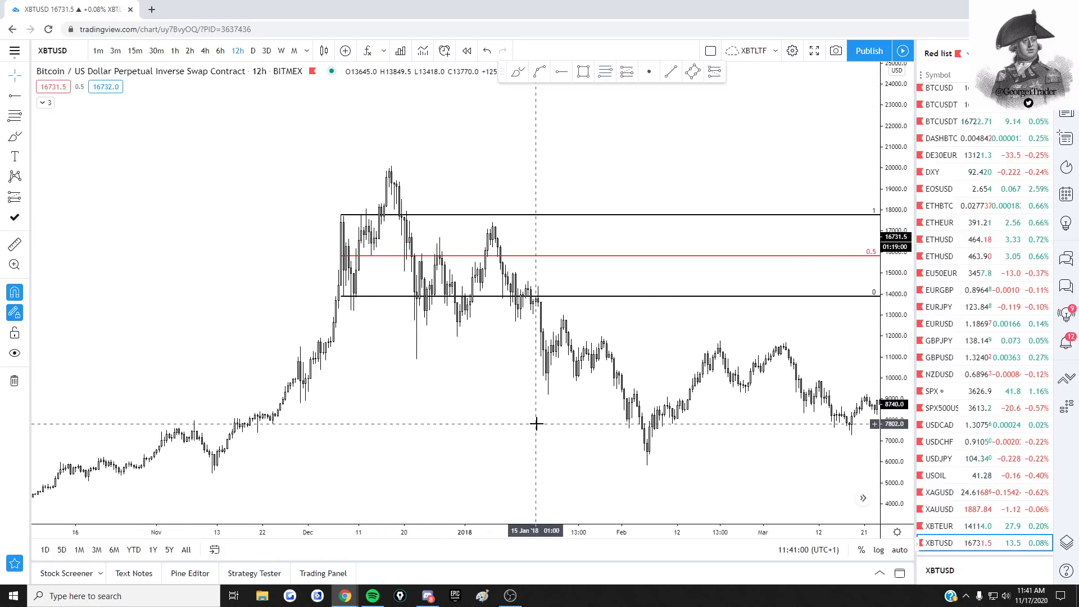
pyautogui.moveTo(460, 392); pyautogui.dragTo(617, 394)
pyautogui.scroll(1, 534, 400)
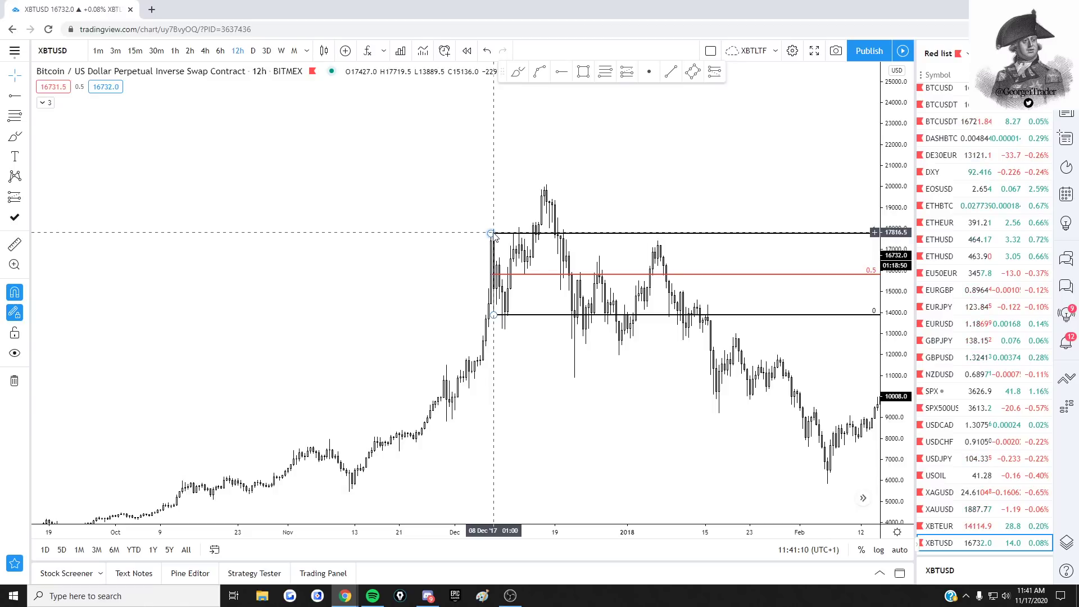
pyautogui.scroll(2, 441, 375)
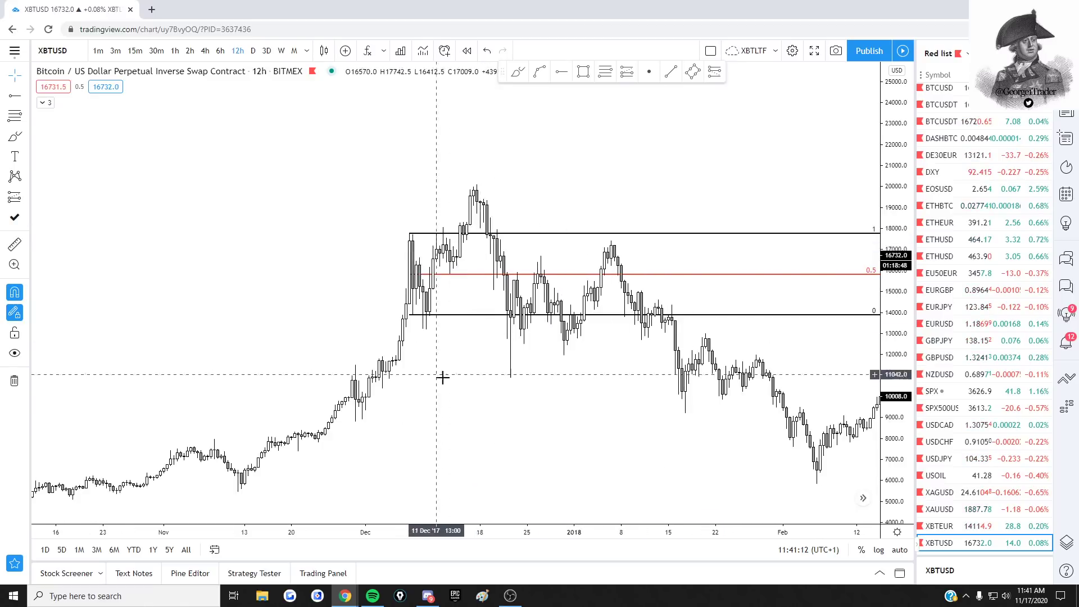
pyautogui.scroll(2, 628, 368)
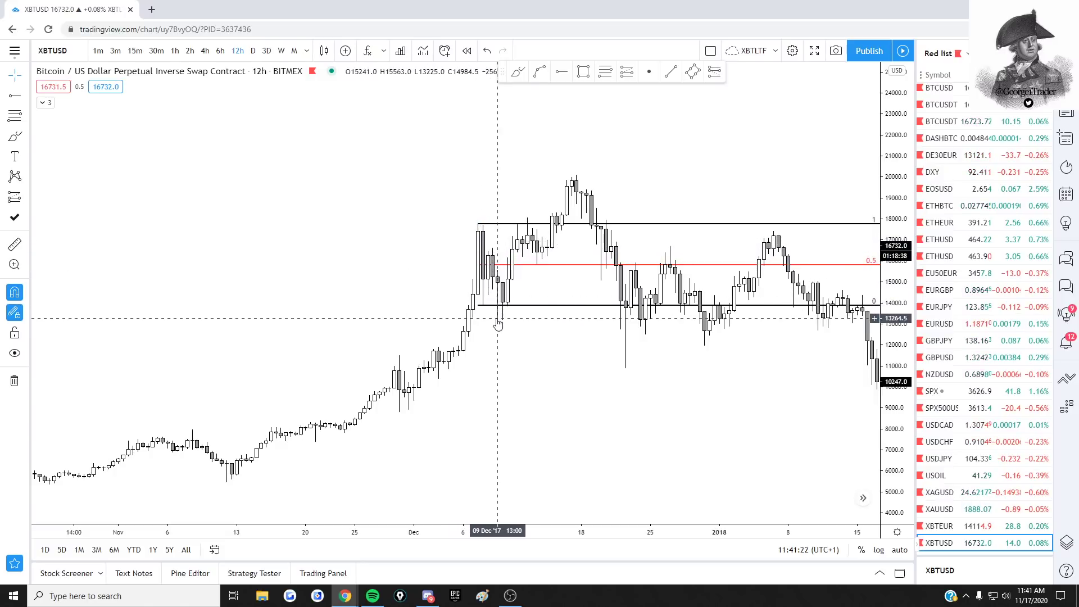
pyautogui.click(14, 136)
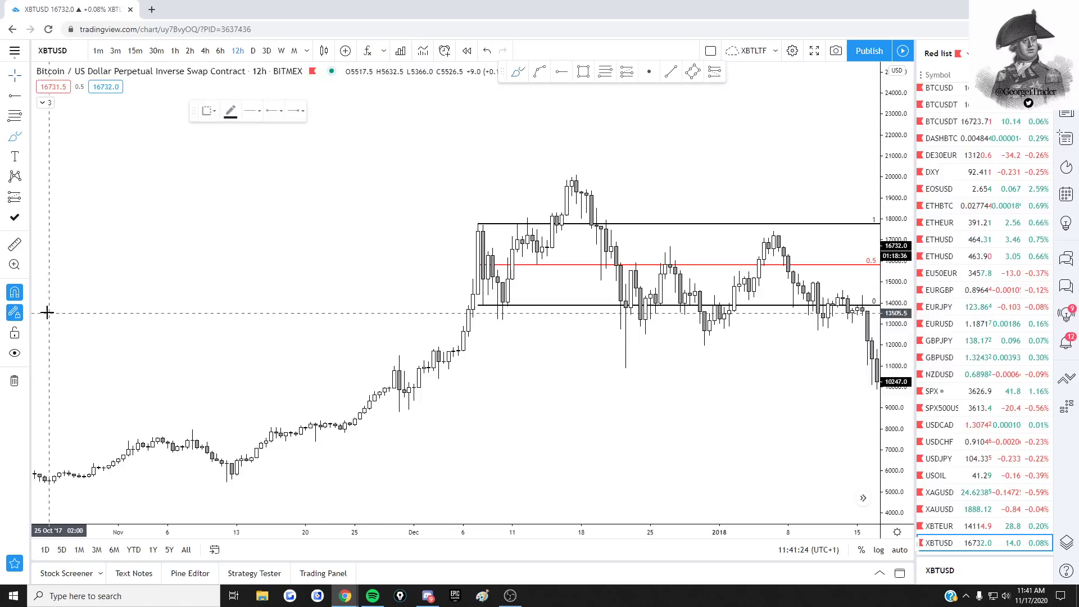
pyautogui.moveTo(494, 313); pyautogui.dragTo(509, 314)
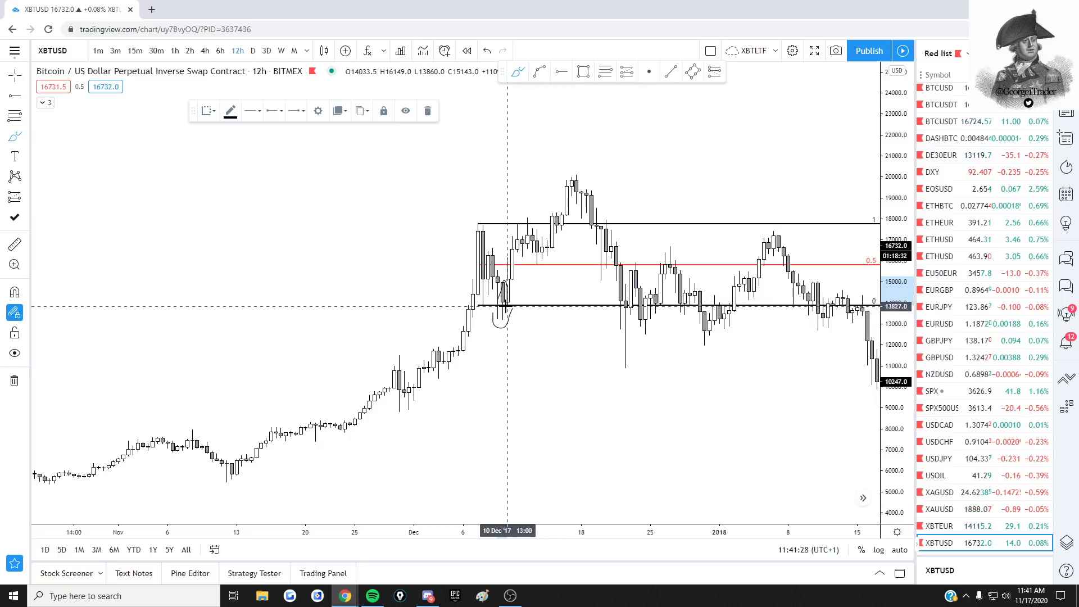
pyautogui.moveTo(514, 274)
pyautogui.mouseDown()
pyautogui.moveTo(523, 214)
pyautogui.moveTo(539, 261)
pyautogui.moveTo(575, 176)
pyautogui.mouseUp()
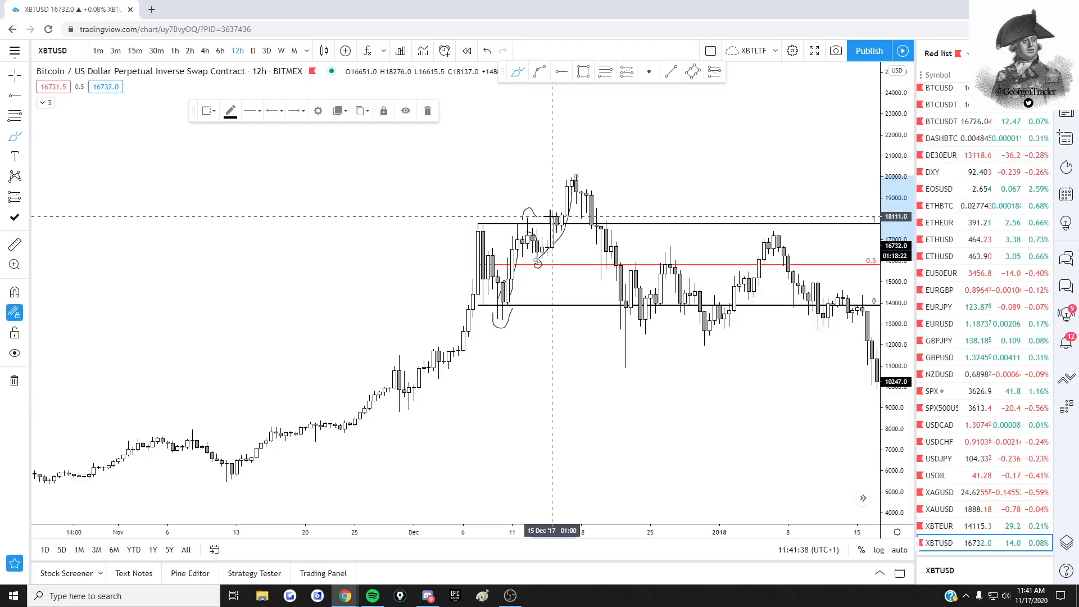
# Brush an arc over the December peak above the range and circle the candles where price returns to the 1 level.
pyautogui.moveTo(550, 215)
pyautogui.mouseDown()
pyautogui.moveTo(593, 176)
pyautogui.moveTo(611, 211)
pyautogui.mouseUp()
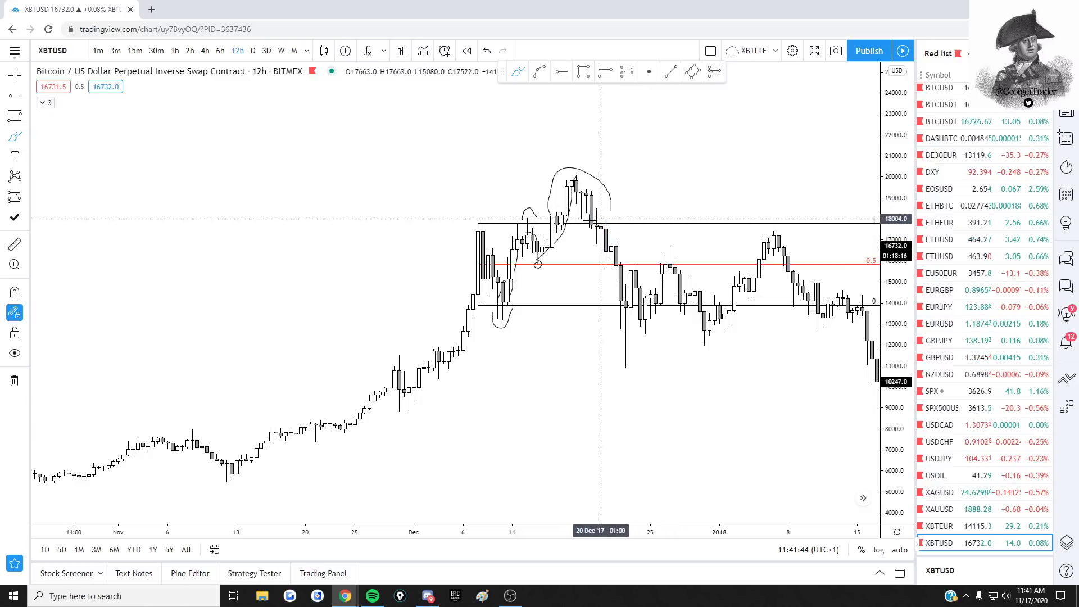
pyautogui.moveTo(616, 214)
pyautogui.mouseDown()
pyautogui.moveTo(582, 220)
pyautogui.moveTo(616, 221)
pyautogui.mouseUp()
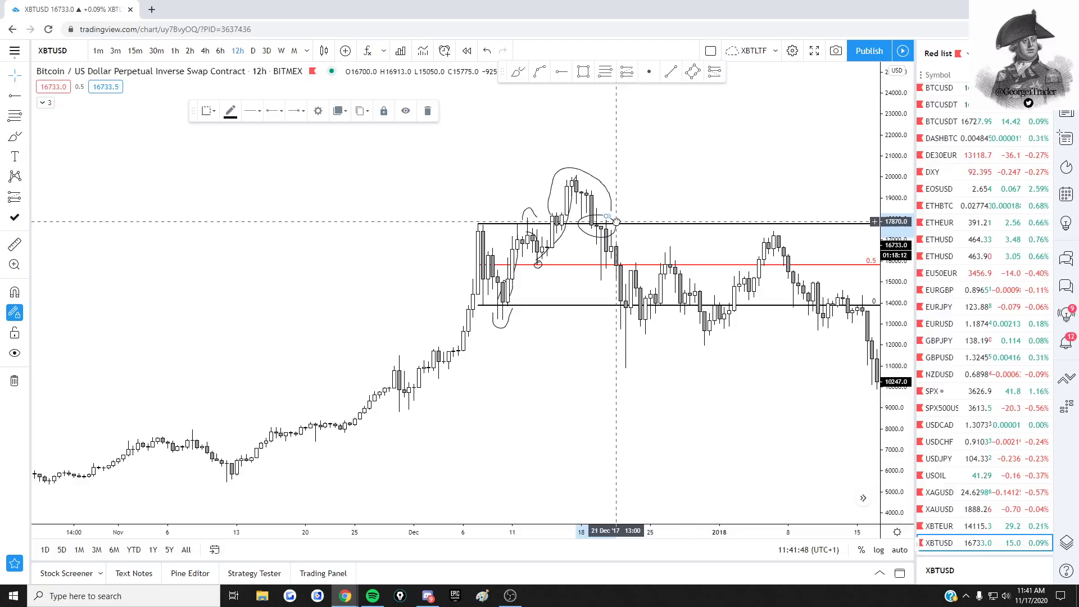
pyautogui.click(656, 194)
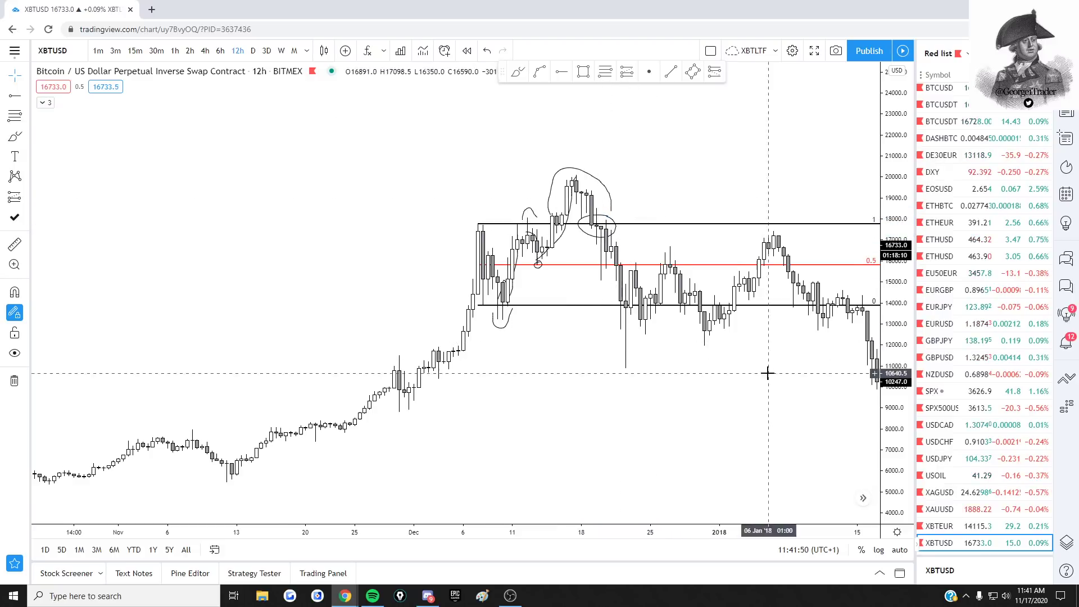
# Examine how price moves relative to the range's 1, 0.5 and 0 levels from the December peak through January 2018.
pyautogui.moveTo(769, 373); pyautogui.dragTo(695, 383)
pyautogui.moveTo(698, 190); pyautogui.dragTo(610, 185)
pyautogui.scroll(-4, 616, 197)
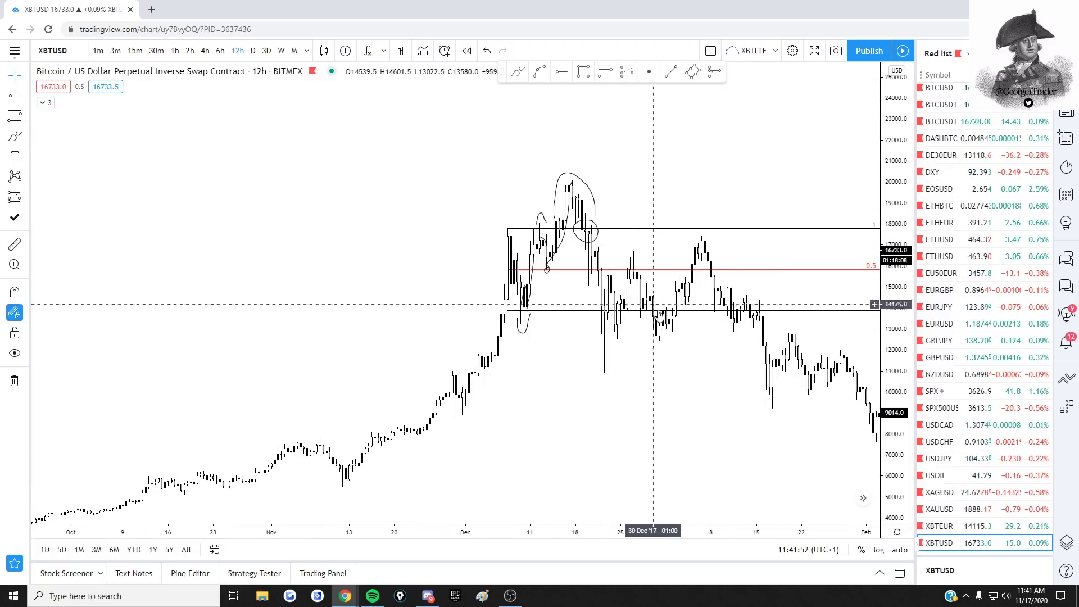
pyautogui.scroll(1, 595, 270)
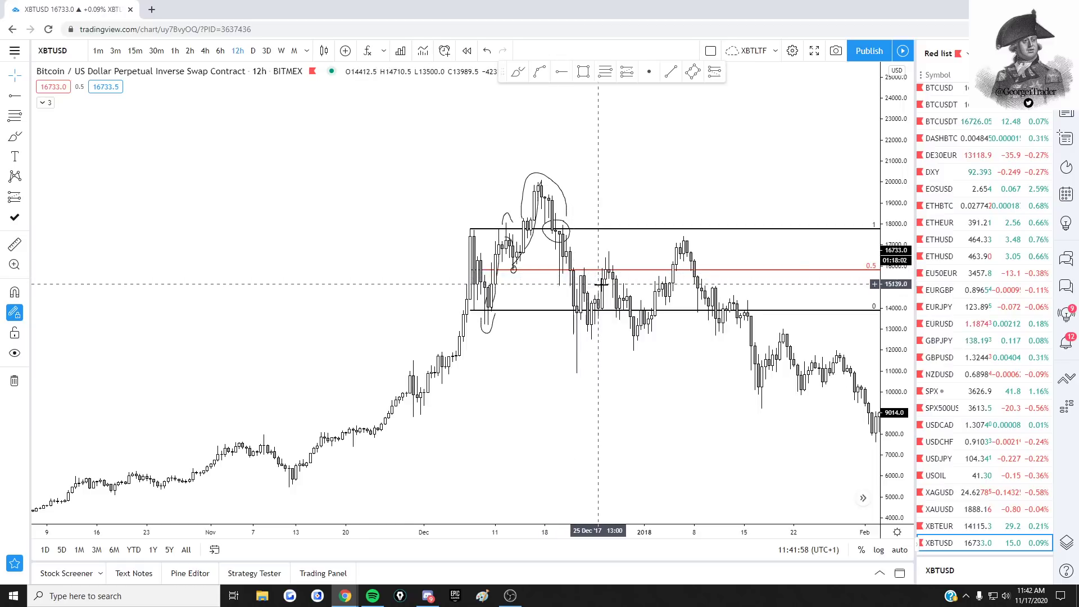
pyautogui.scroll(1, 602, 311)
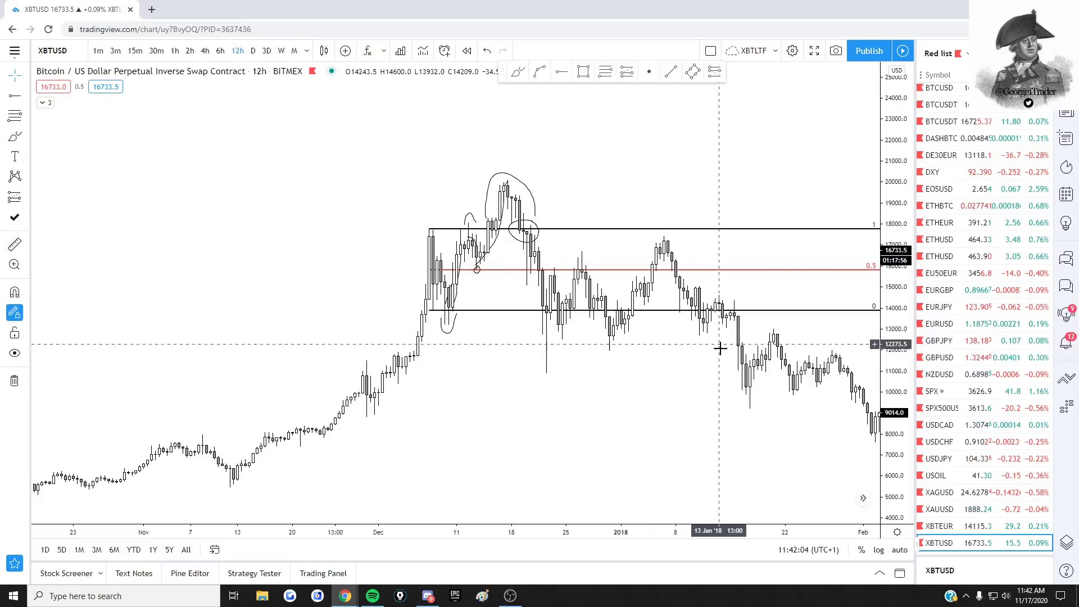
pyautogui.moveTo(687, 360); pyautogui.dragTo(549, 356)
pyautogui.scroll(-1, 570, 364)
pyautogui.moveTo(248, 199); pyautogui.dragTo(301, 217)
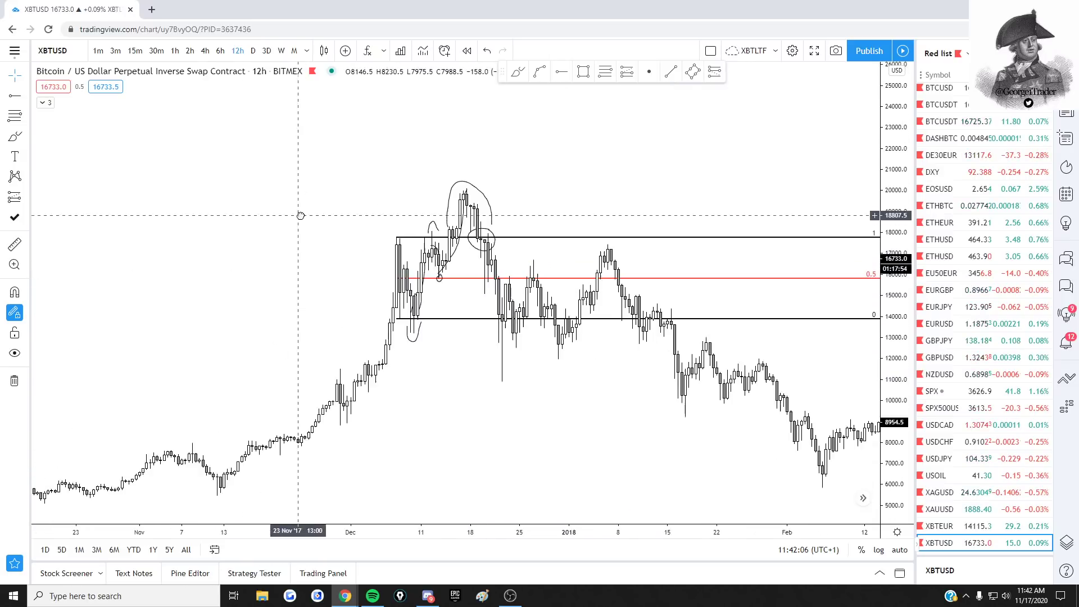
# Delete all the brush drawings from the chart through the object tree, keeping the Fib Retracement.
pyautogui.rightClick(286, 206)
pyautogui.click(362, 381)
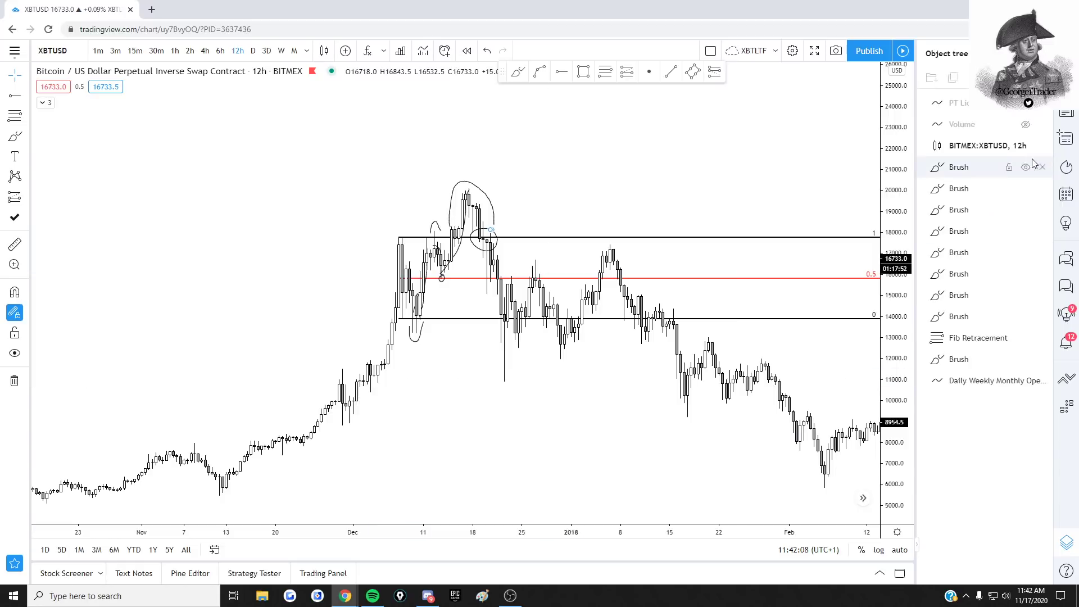
pyautogui.click(1043, 167)
pyautogui.click(1043, 168)
pyautogui.click(1043, 168)
pyautogui.click(1043, 168)
pyautogui.click(1043, 167)
pyautogui.click(1043, 167)
pyautogui.click(1043, 167)
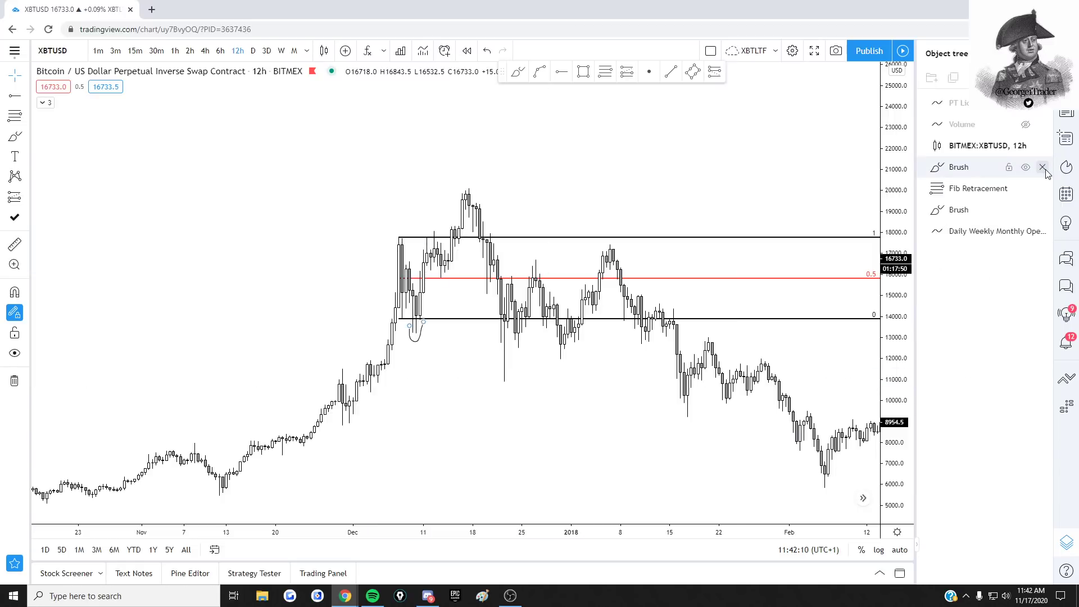
pyautogui.click(1043, 167)
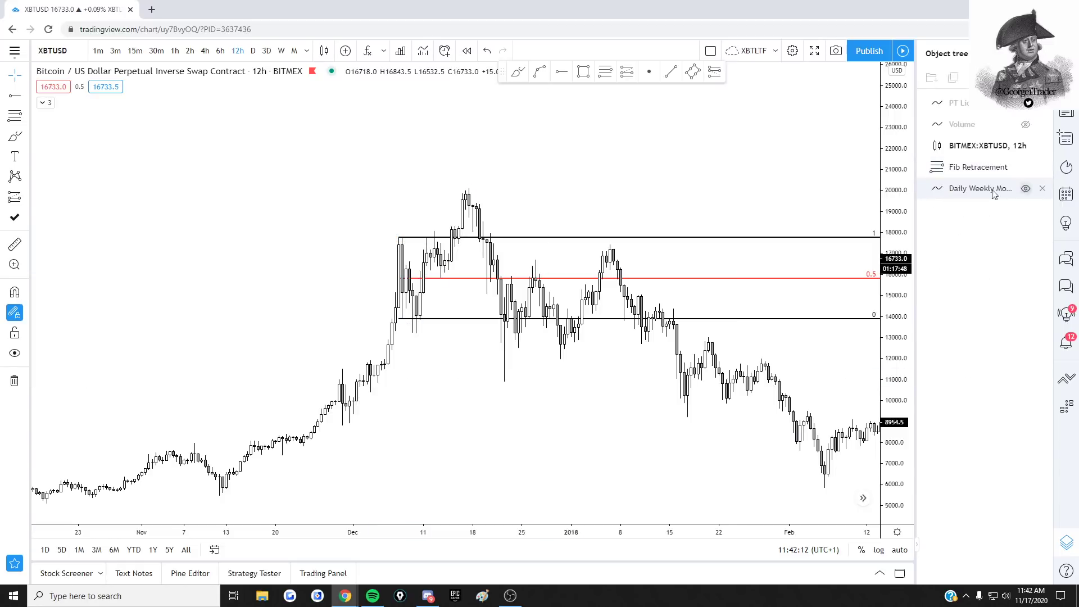
# With magnet mode on, place a horizontal ray at the early-January 2018 swing high at 17422.
pyautogui.moveTo(282, 125); pyautogui.dragTo(106, 124)
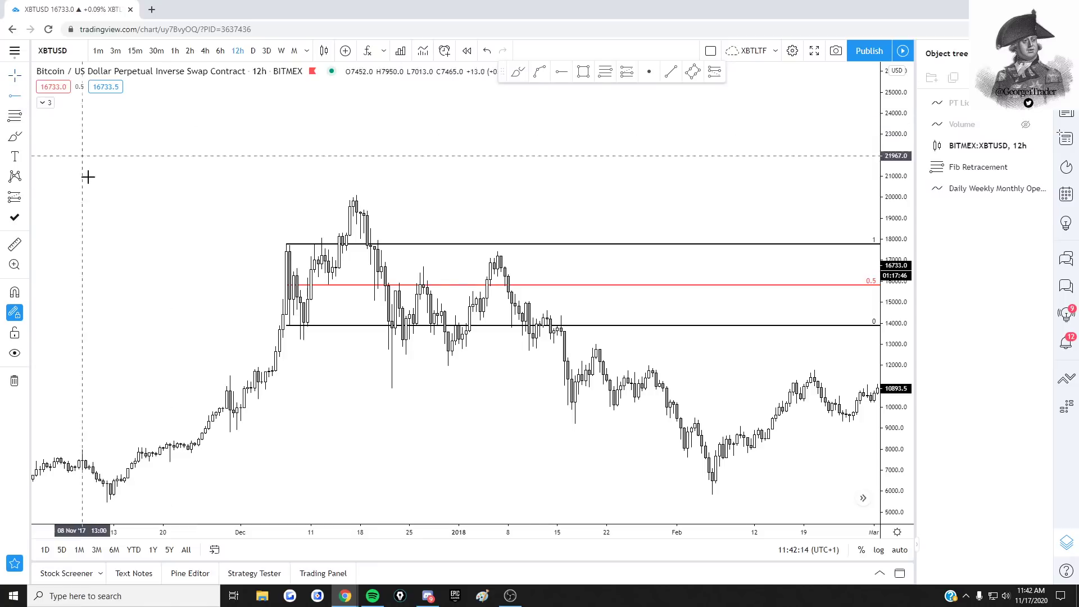
pyautogui.click(15, 292)
pyautogui.click(498, 231)
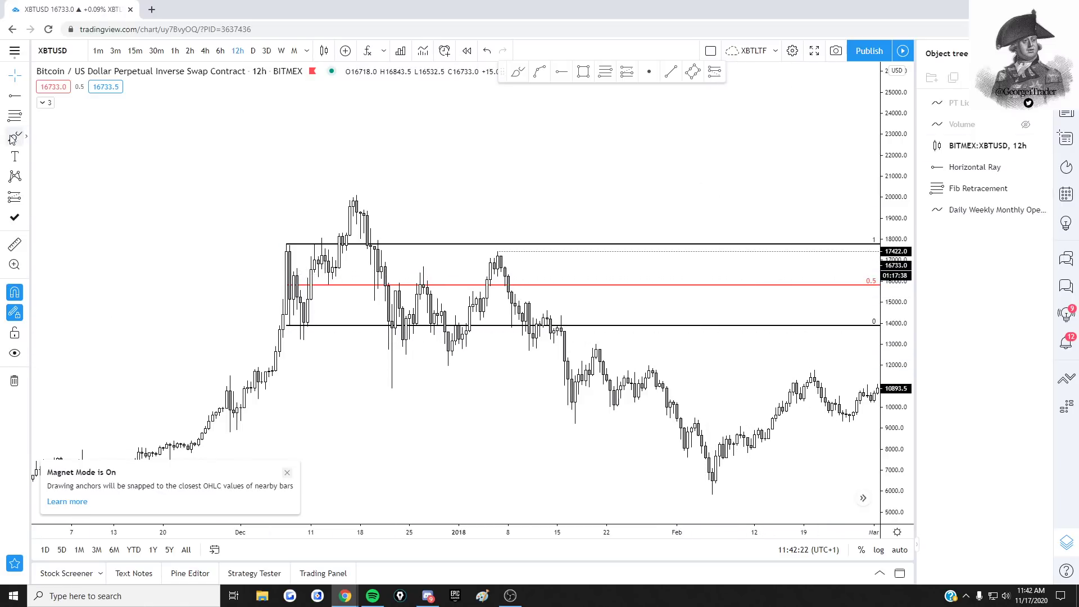
# Draw a rectangle between the range's 0.5 and 1 levels over the second half of January 2018.
pyautogui.click(26, 136)
pyautogui.click(61, 179)
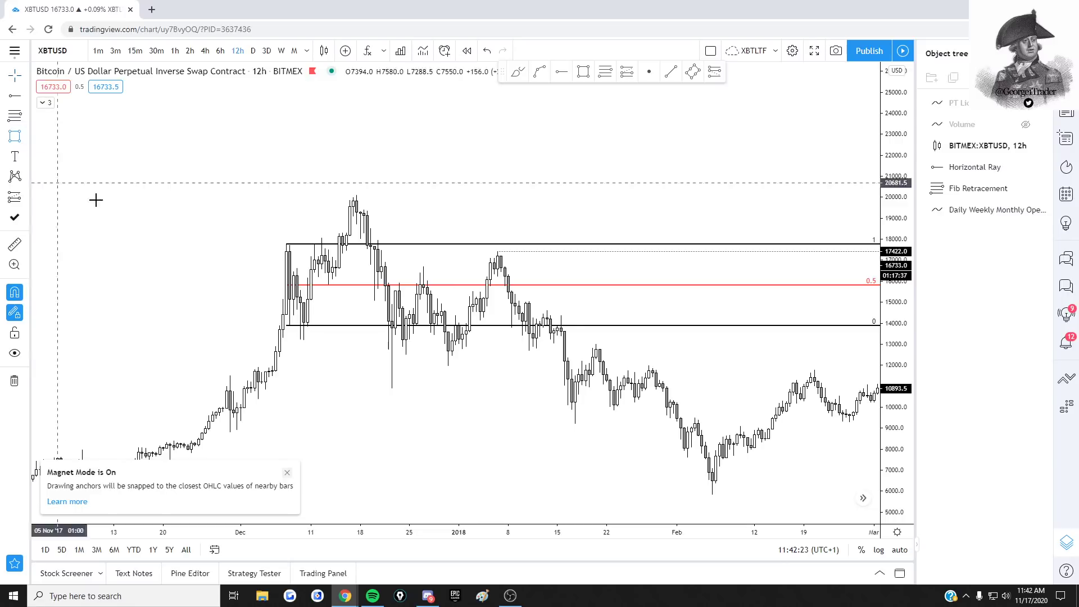
pyautogui.click(571, 285)
pyautogui.click(653, 244)
pyautogui.moveTo(667, 196); pyautogui.dragTo(651, 148)
pyautogui.moveTo(697, 239); pyautogui.dragTo(682, 248)
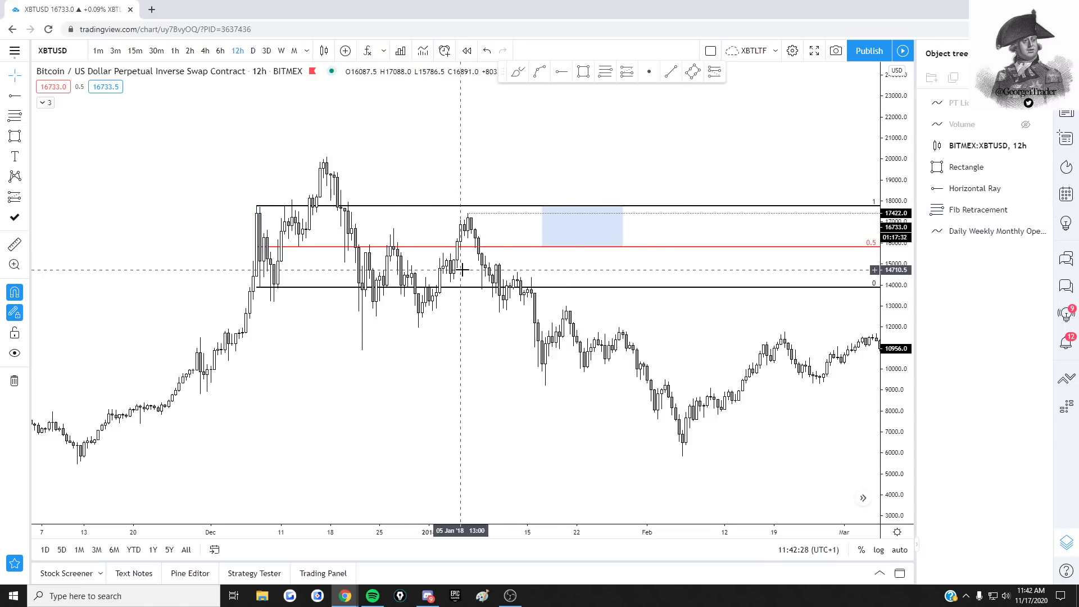
pyautogui.scroll(-1, 489, 326)
pyautogui.moveTo(500, 352); pyautogui.dragTo(489, 329)
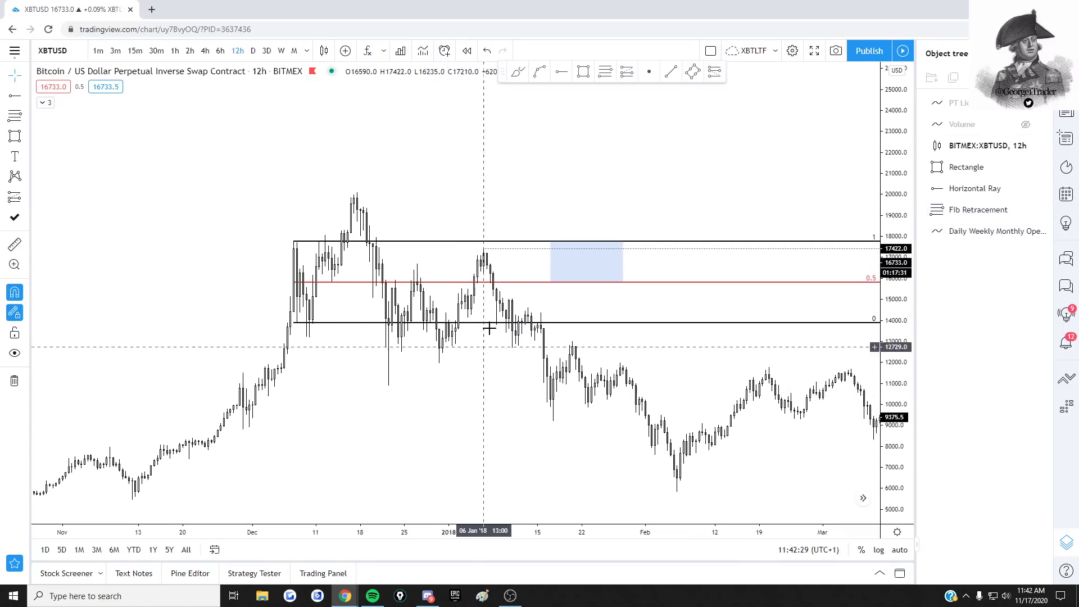
pyautogui.click(485, 251)
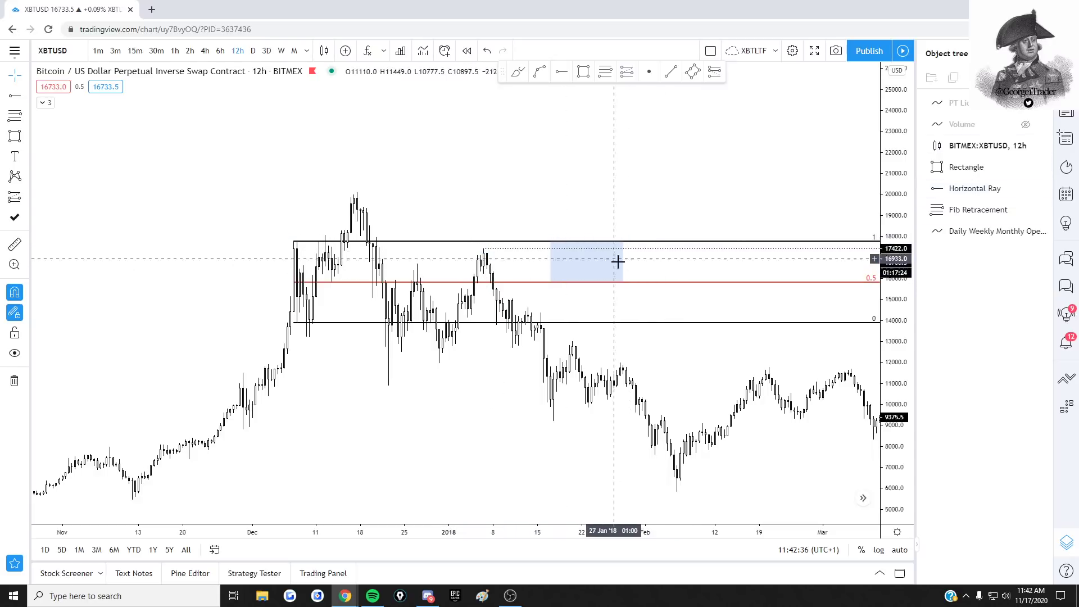
# Delete the rectangle between the 0.5 and 1 levels.
pyautogui.click(659, 242)
pyautogui.click(623, 262)
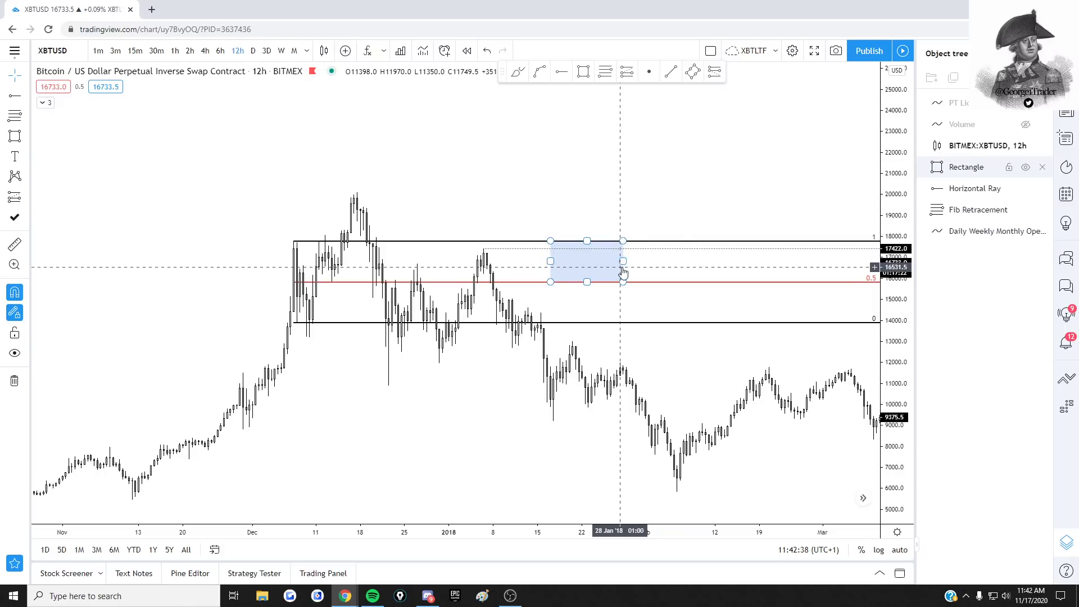
pyautogui.click(623, 267)
pyautogui.press('Delete')
# Examine how the latest November 2020 price moves relative to the 2017 range's 0, 0.5 and 1 levels and the 17422 ray.
pyautogui.moveTo(684, 202); pyautogui.dragTo(631, 211)
pyautogui.moveTo(495, 399); pyautogui.dragTo(521, 390)
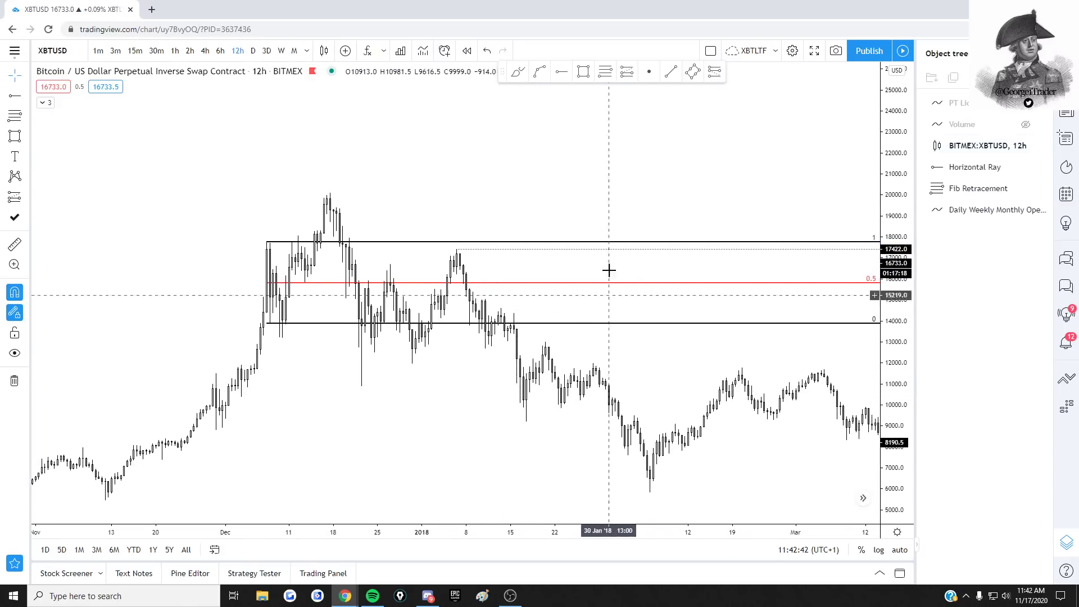
pyautogui.moveTo(626, 224); pyautogui.dragTo(542, 202)
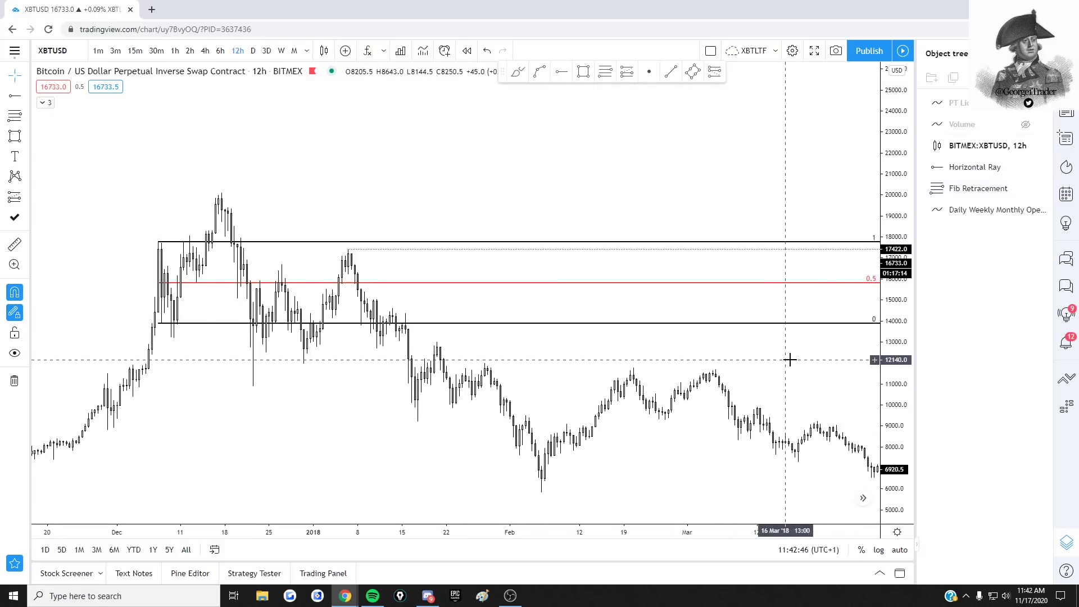
pyautogui.moveTo(799, 361); pyautogui.dragTo(285, 367)
pyautogui.moveTo(748, 388); pyautogui.dragTo(274, 393)
pyautogui.moveTo(854, 427); pyautogui.dragTo(257, 403)
pyautogui.scroll(-5, 668, 426)
pyautogui.click(865, 500)
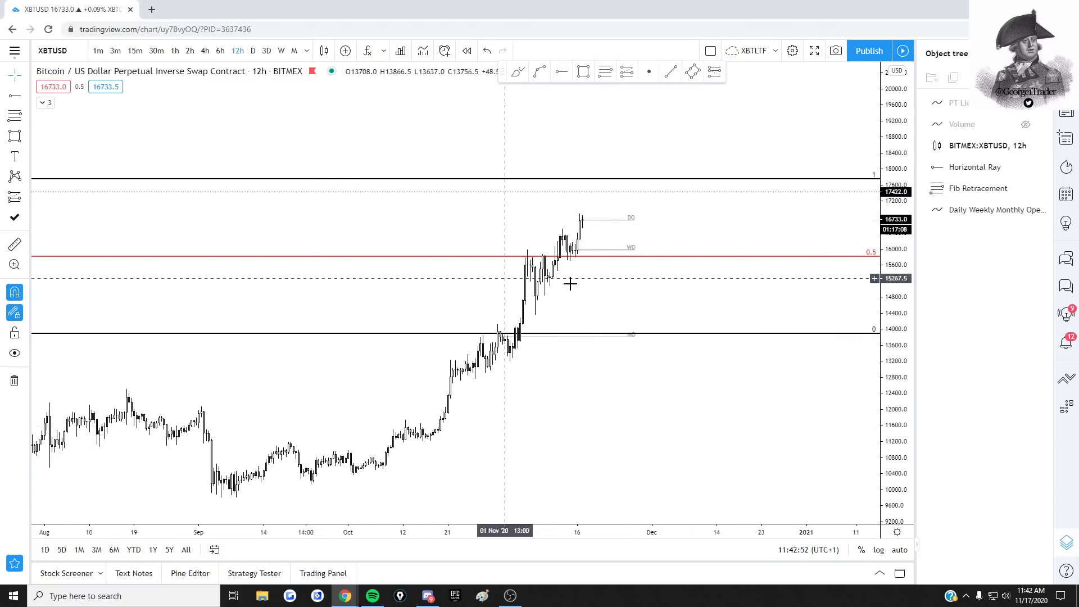
pyautogui.scroll(3, 706, 311)
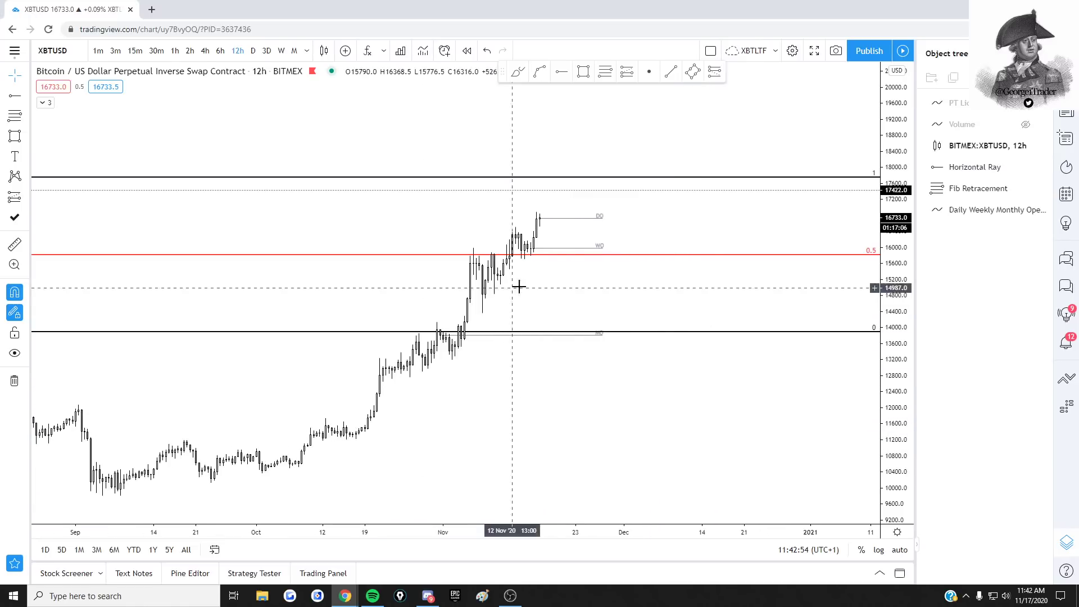
pyautogui.moveTo(574, 437); pyautogui.dragTo(604, 444)
pyautogui.moveTo(897, 436); pyautogui.dragTo(897, 397)
pyautogui.moveTo(775, 439); pyautogui.dragTo(792, 455)
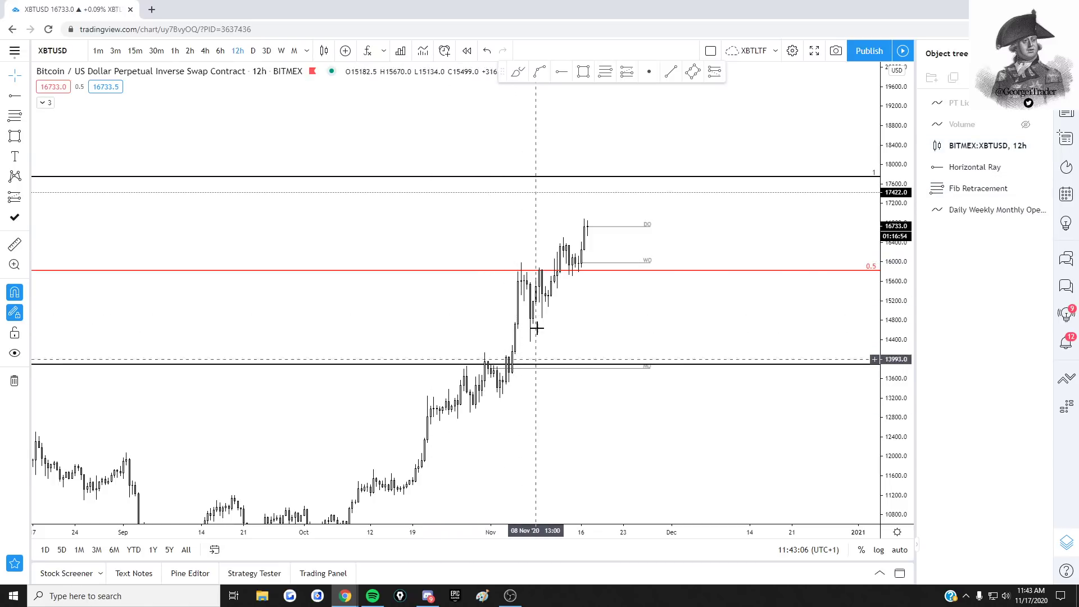
pyautogui.moveTo(649, 400); pyautogui.dragTo(709, 429)
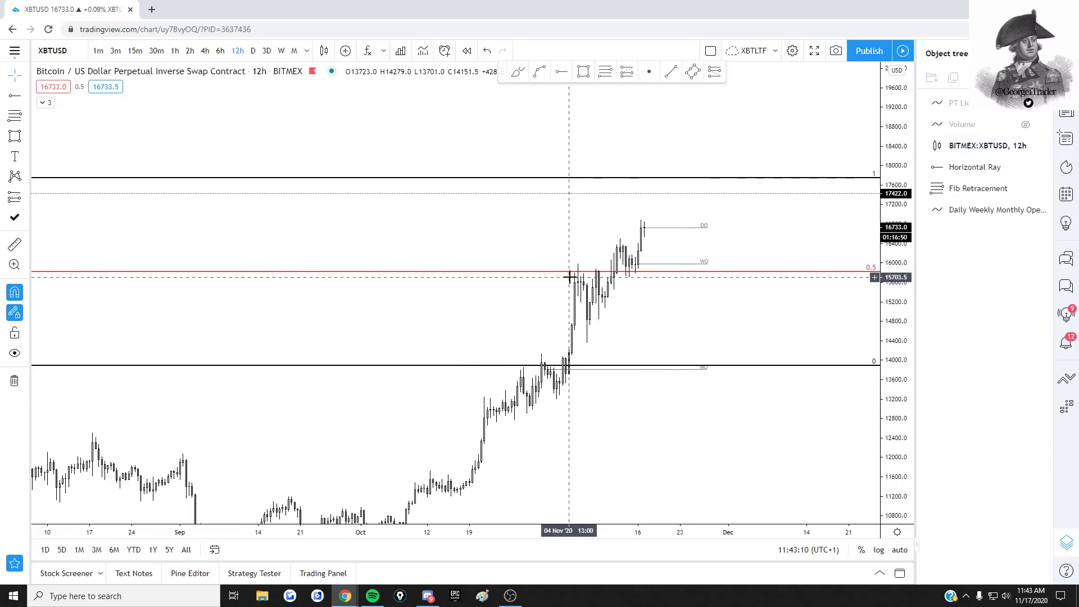
pyautogui.moveTo(670, 306); pyautogui.dragTo(665, 311)
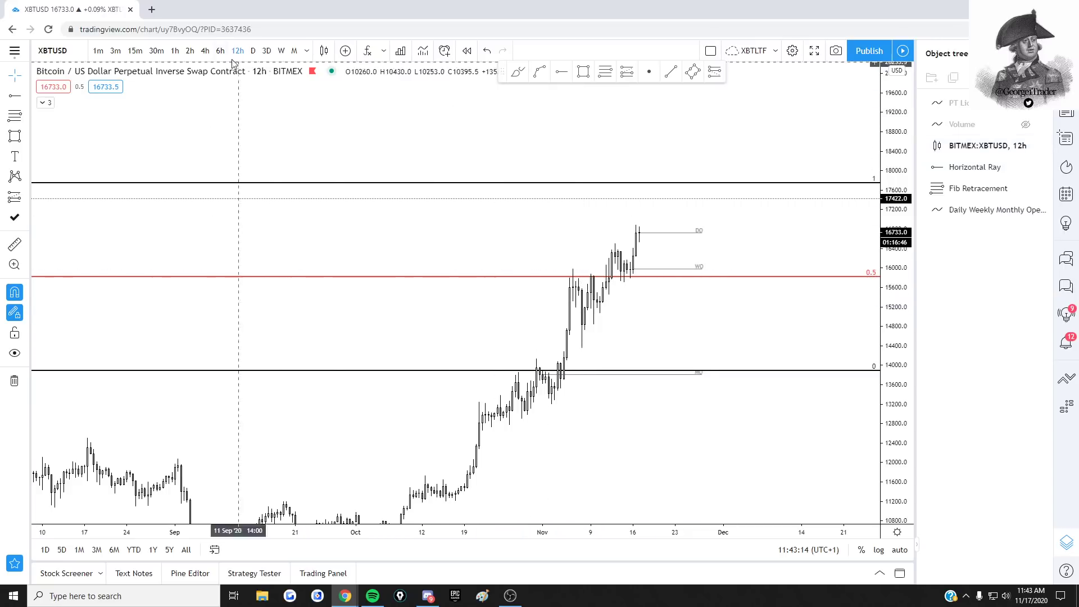
# Switch the chart to the 4-hour timeframe and frame the November 2020 candles with the range levels.
pyautogui.click(206, 51)
pyautogui.scroll(3, 831, 345)
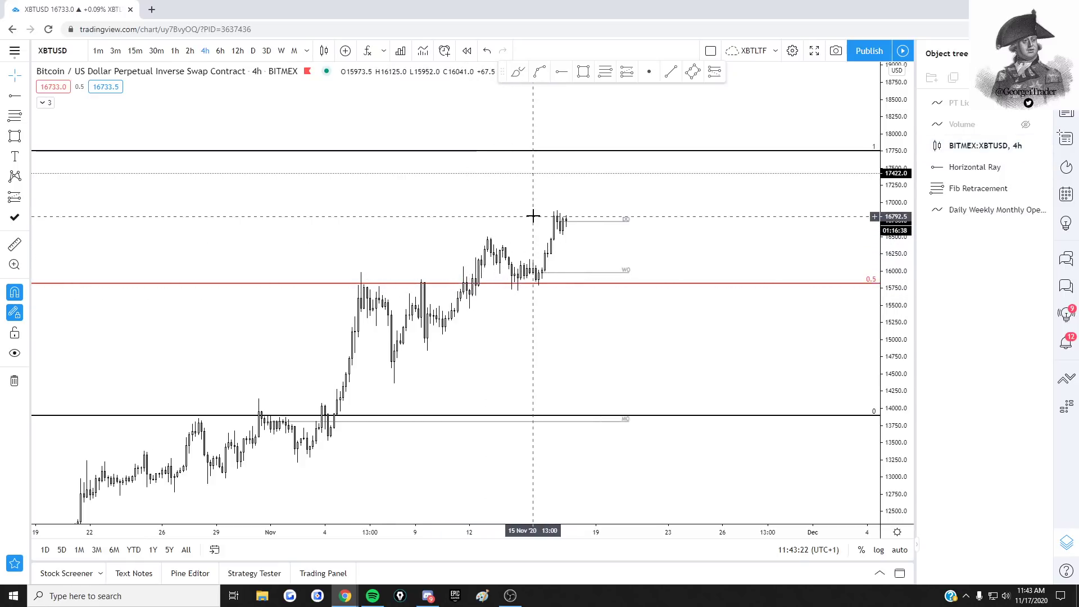
pyautogui.moveTo(527, 212); pyautogui.dragTo(514, 221)
pyautogui.moveTo(883, 341); pyautogui.dragTo(883, 306)
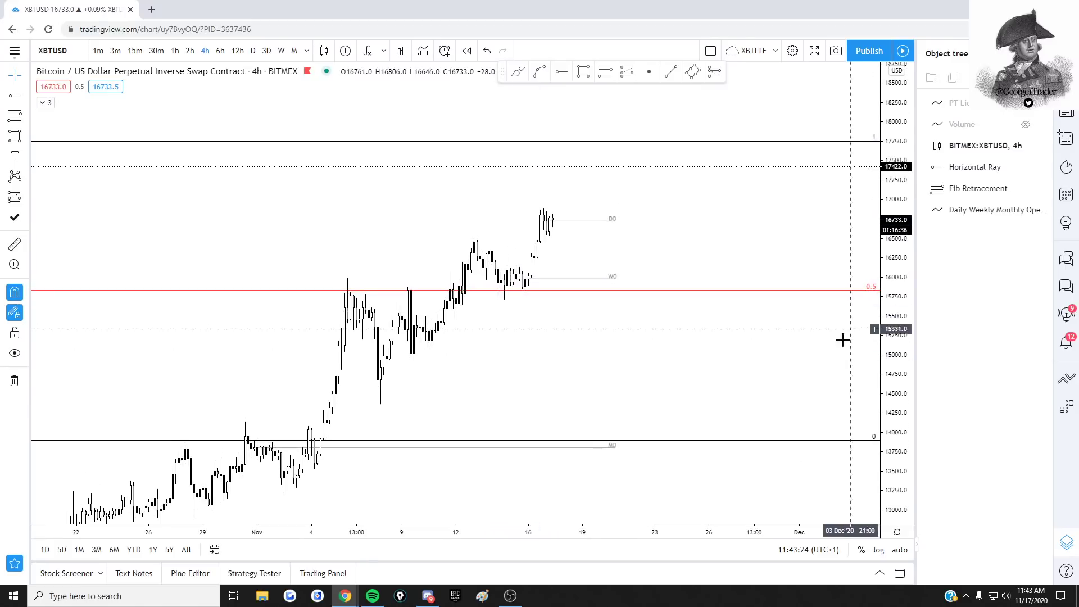
pyautogui.moveTo(807, 354); pyautogui.dragTo(779, 386)
# With magnet mode off, try brushing an ellipse on the 17422 ray and a mark at the 1 level, and delete both strokes.
pyautogui.click(25, 137)
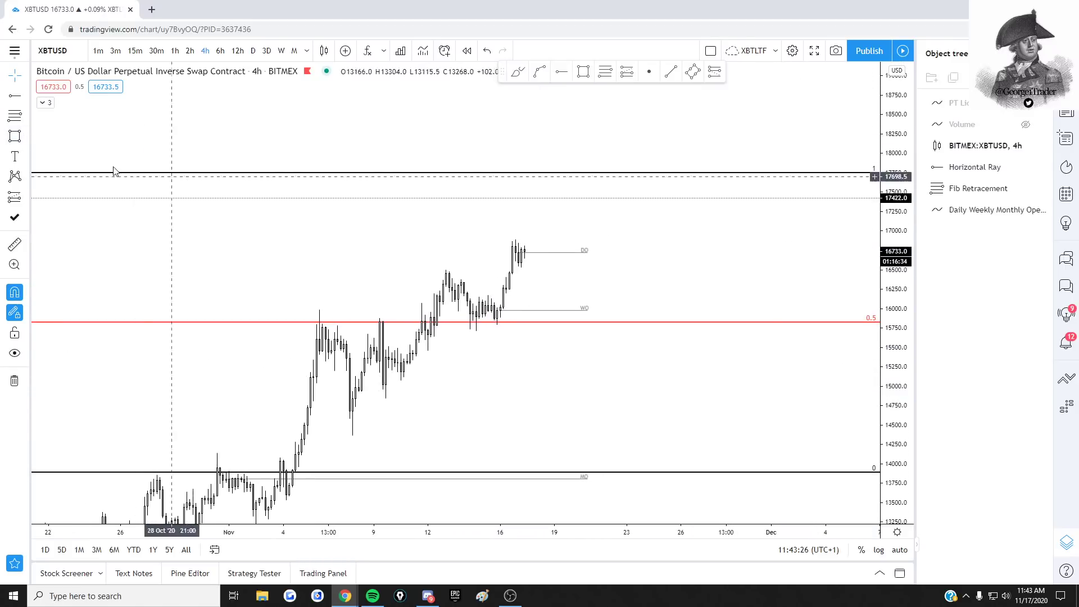
pyautogui.click(63, 135)
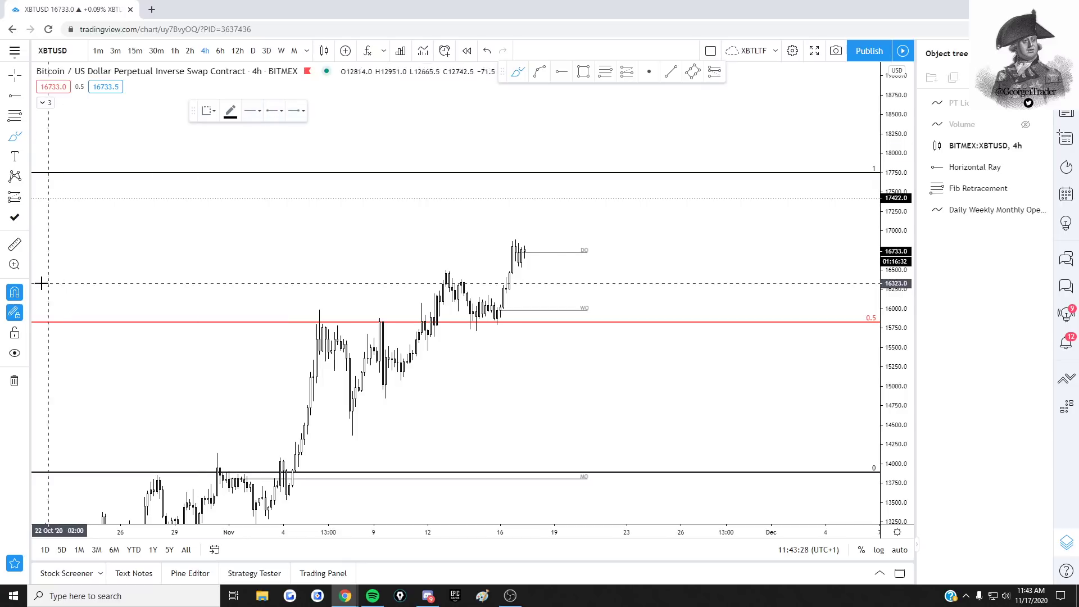
pyautogui.click(618, 195)
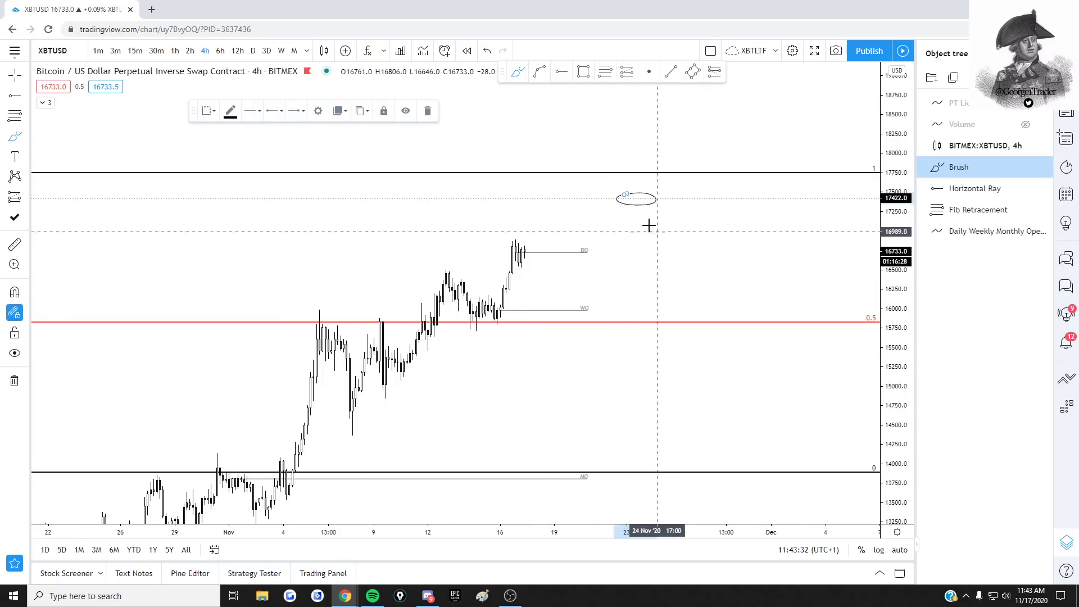
pyautogui.moveTo(726, 170); pyautogui.dragTo(715, 171)
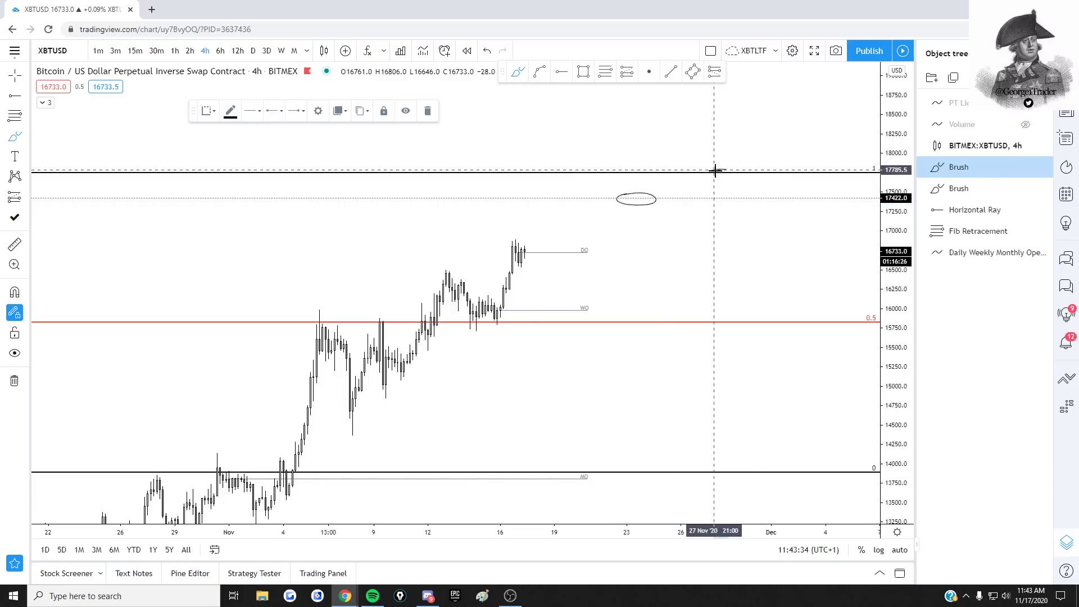
pyautogui.press('Delete')
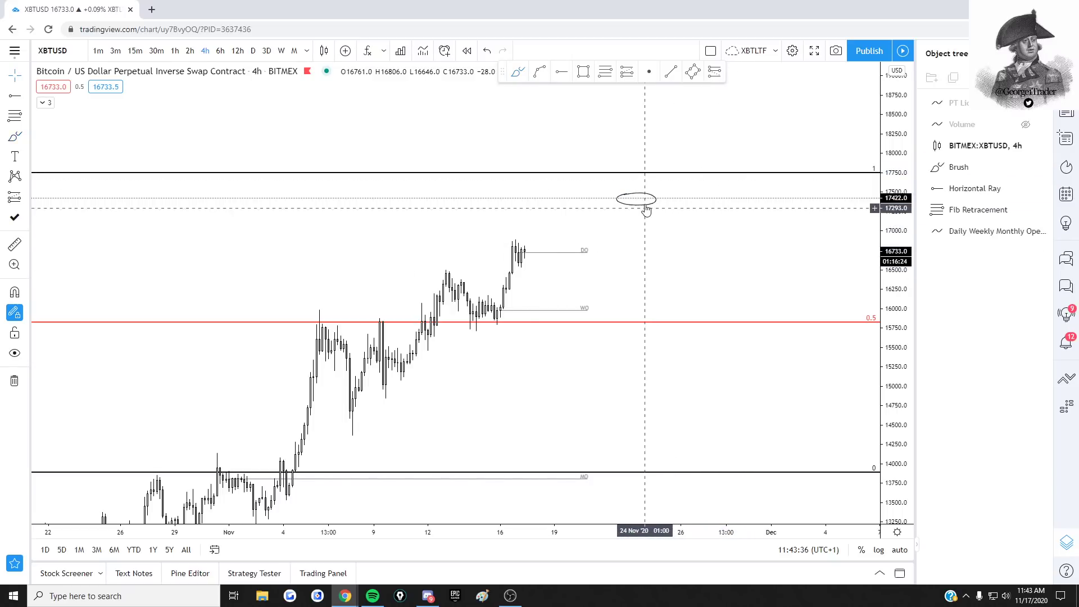
pyautogui.click(624, 204)
pyautogui.press('Delete')
# Brush small ellipses on the 17422 ray and the 1 level, with an upward curve and arrow-like strokes between the two levels.
pyautogui.click(16, 141)
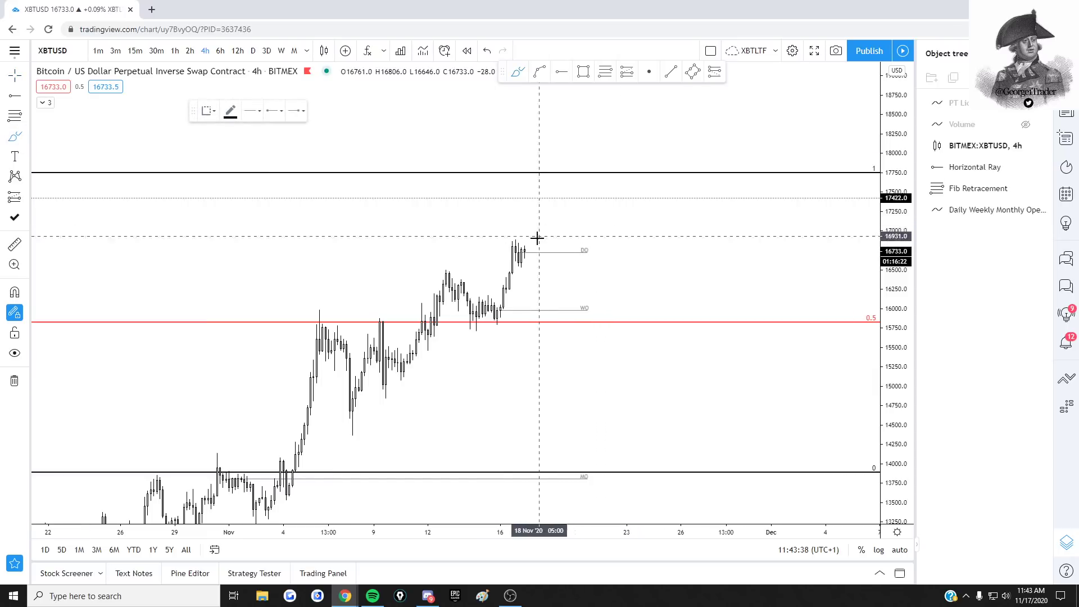
pyautogui.moveTo(570, 196)
pyautogui.mouseDown()
pyautogui.moveTo(557, 196)
pyautogui.moveTo(599, 191)
pyautogui.mouseUp()
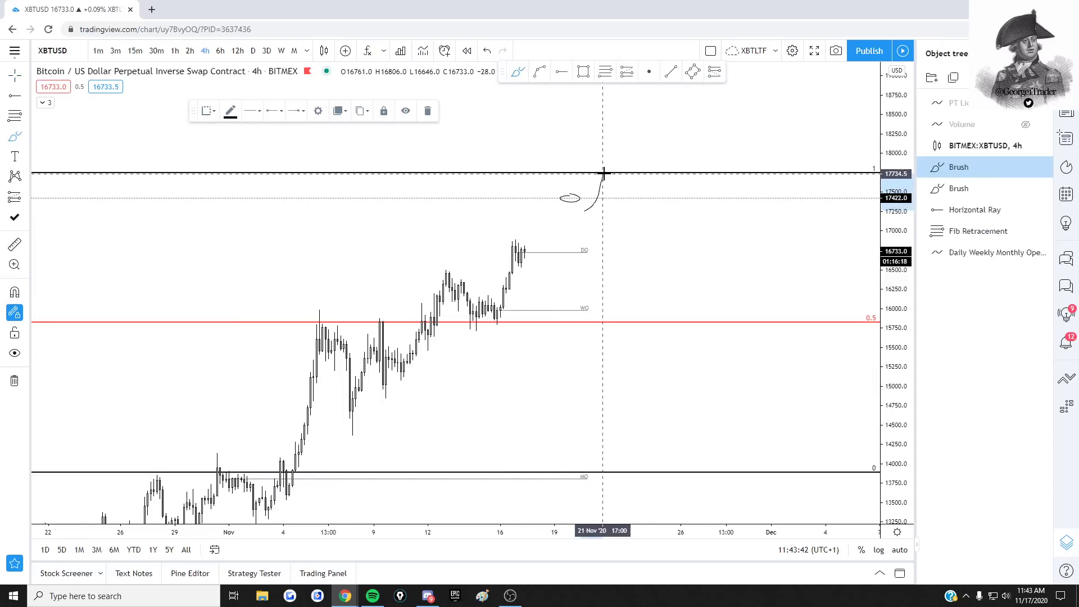
pyautogui.click(636, 178)
pyautogui.moveTo(587, 184); pyautogui.dragTo(618, 184)
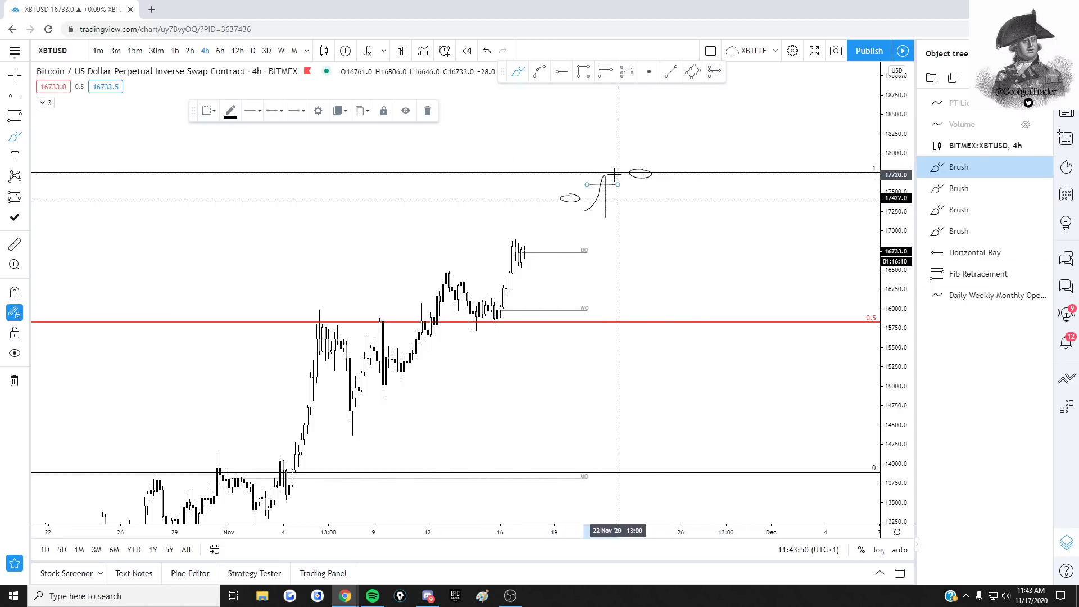
pyautogui.moveTo(585, 178); pyautogui.dragTo(582, 178)
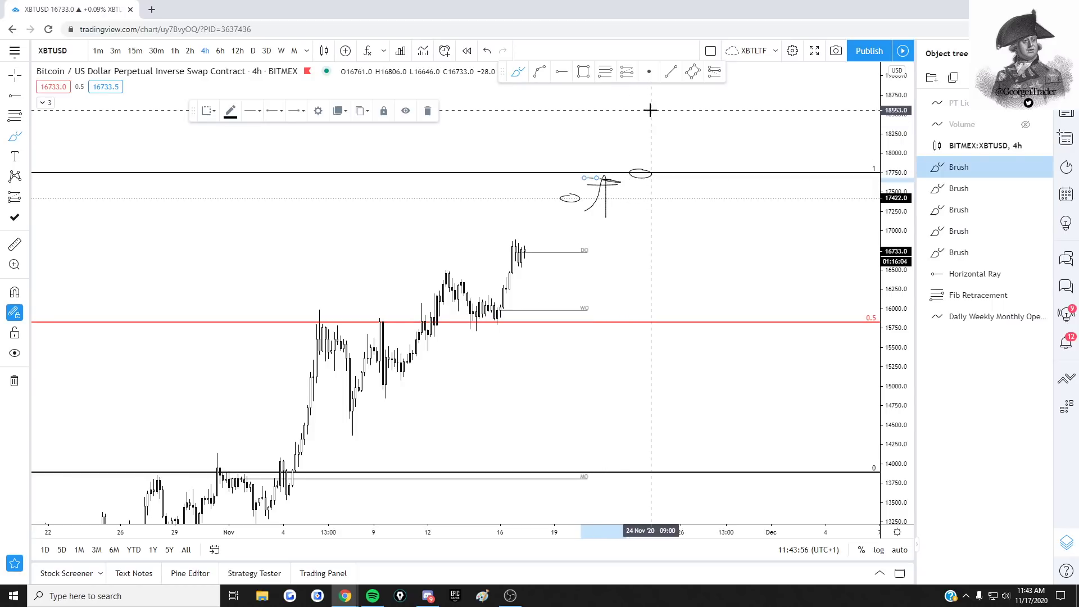
# Brush small ellipses on the 0.5 and 0 levels and an X beneath the 7 November 2020 swing low.
pyautogui.moveTo(660, 318); pyautogui.dragTo(662, 318)
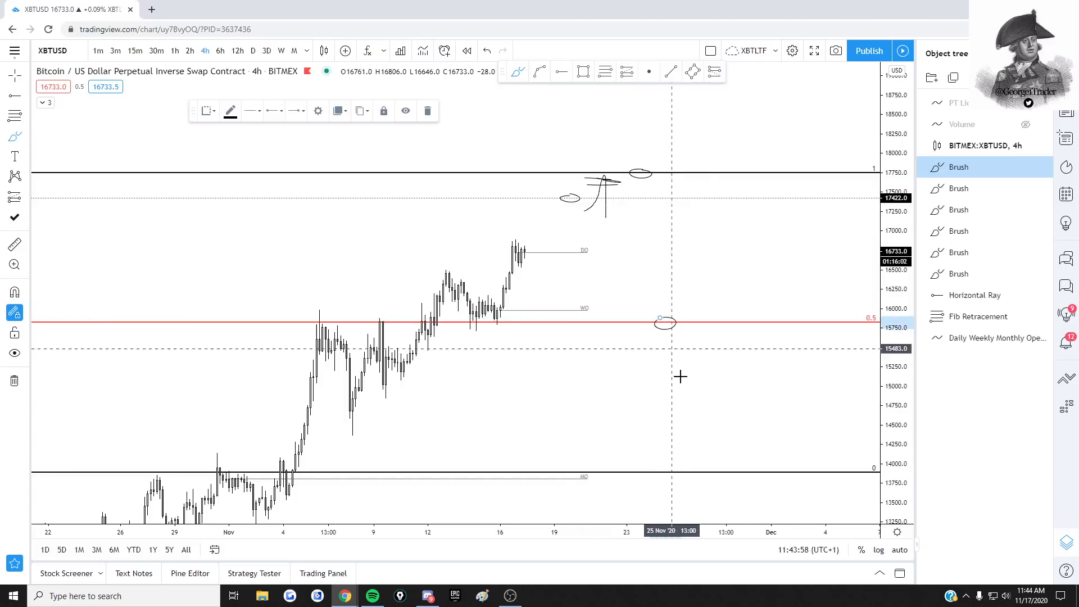
pyautogui.moveTo(720, 467); pyautogui.dragTo(723, 469)
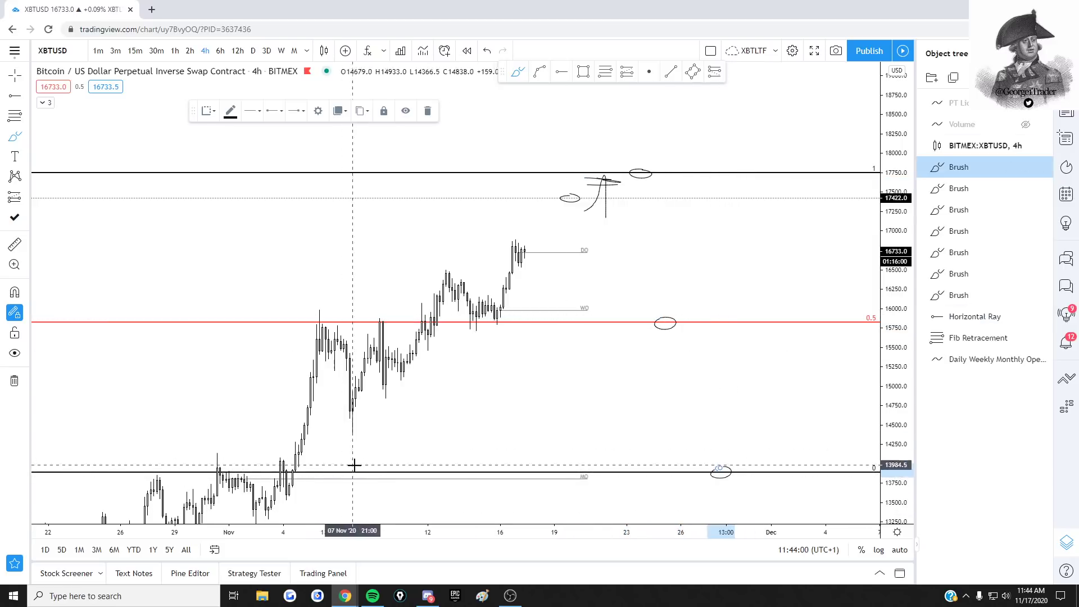
pyautogui.moveTo(353, 442); pyautogui.dragTo(343, 452)
pyautogui.moveTo(340, 442); pyautogui.dragTo(353, 450)
pyautogui.press('Escape')
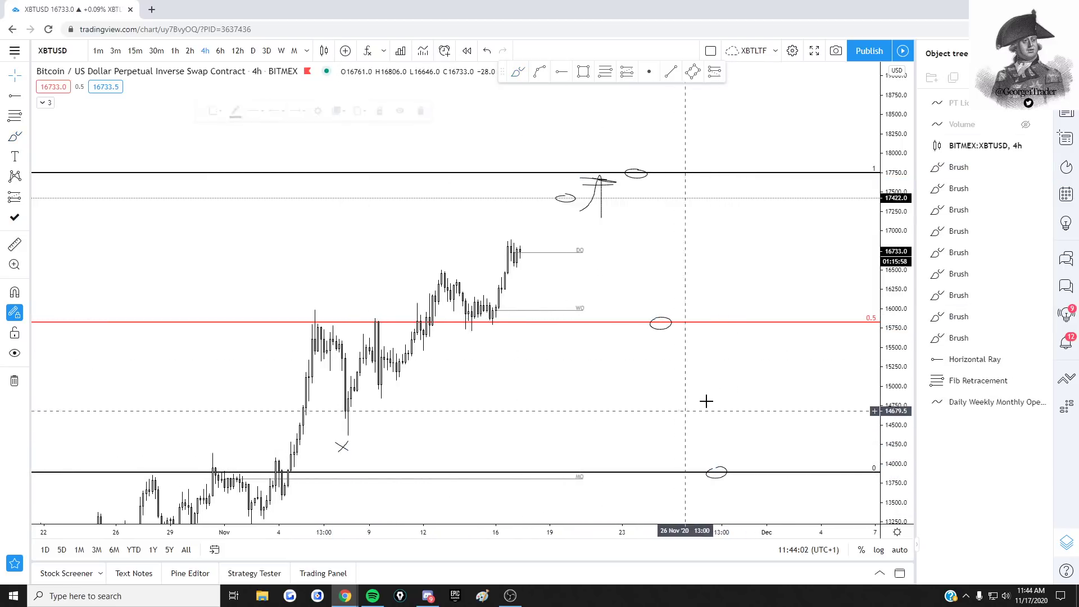
# Delete the brushed X beneath the 7 November 2020 swing low.
pyautogui.moveTo(697, 255); pyautogui.dragTo(617, 260)
pyautogui.moveTo(895, 323); pyautogui.dragTo(895, 381)
pyautogui.moveTo(726, 398); pyautogui.dragTo(768, 396)
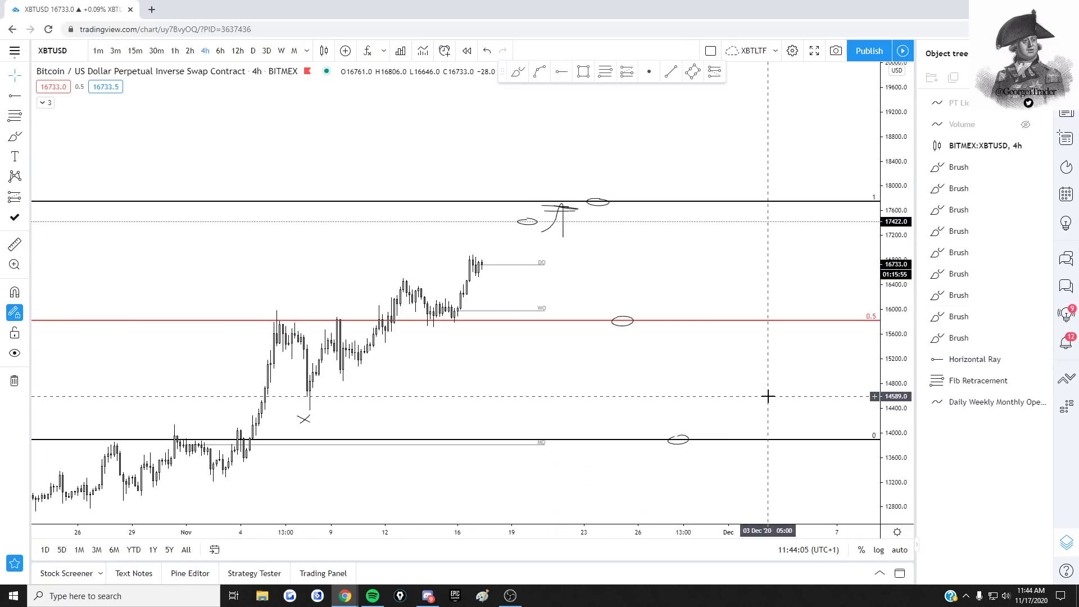
pyautogui.click(304, 419)
pyautogui.press('Delete')
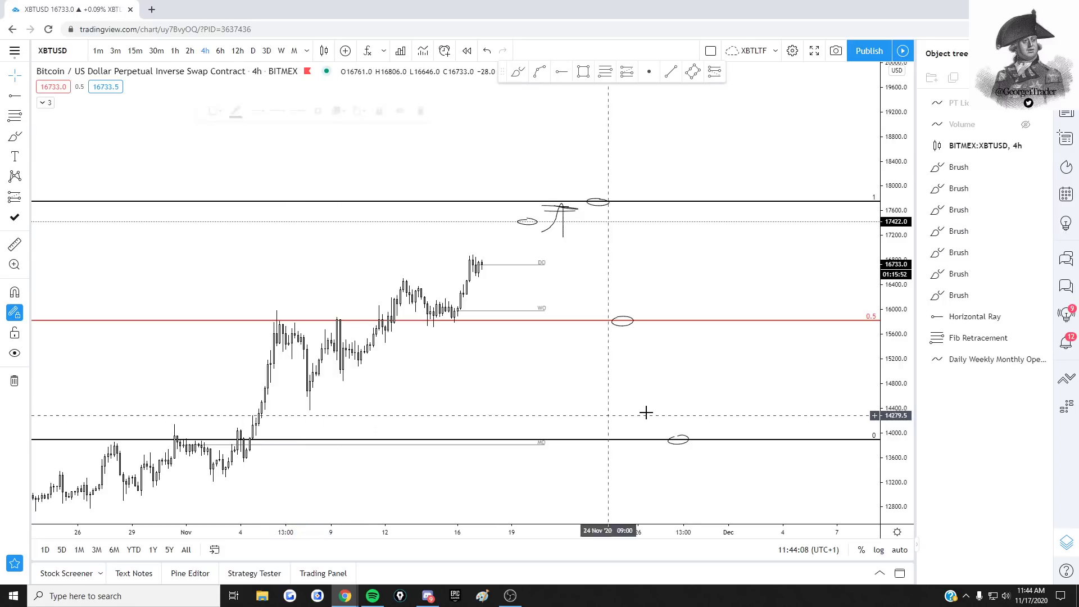
# Delete the curve and arrow-like strokes below the 1 level and the ellipse on the 17422 ray.
pyautogui.click(560, 205)
pyautogui.click(560, 206)
pyautogui.press('Delete')
pyautogui.click(562, 215)
pyautogui.press('Delete')
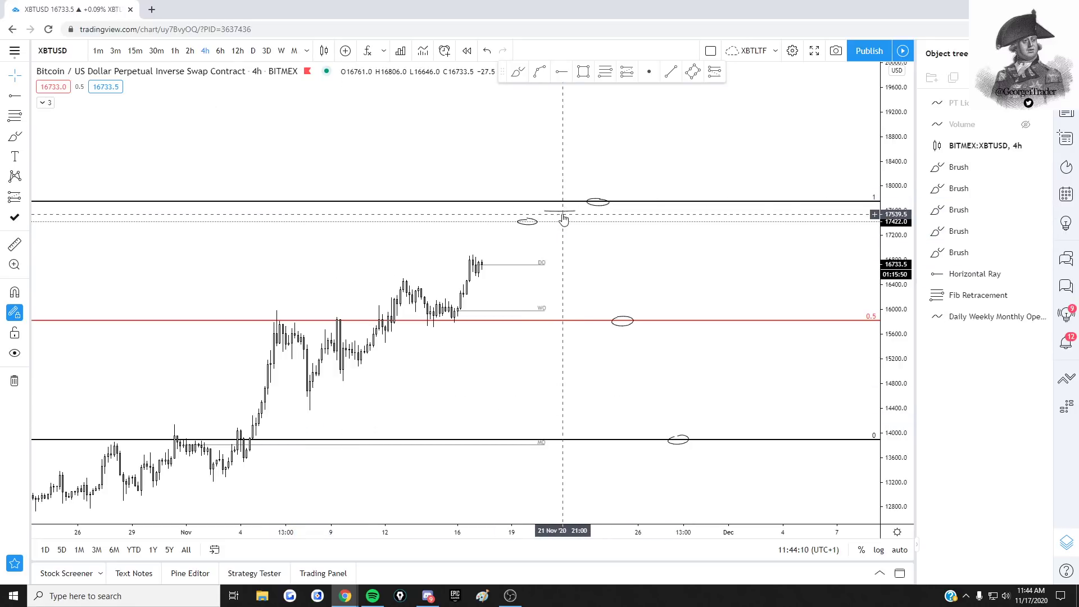
pyautogui.click(561, 211)
pyautogui.press('Delete')
pyautogui.click(527, 225)
pyautogui.press('Delete')
pyautogui.moveTo(544, 365); pyautogui.dragTo(629, 296)
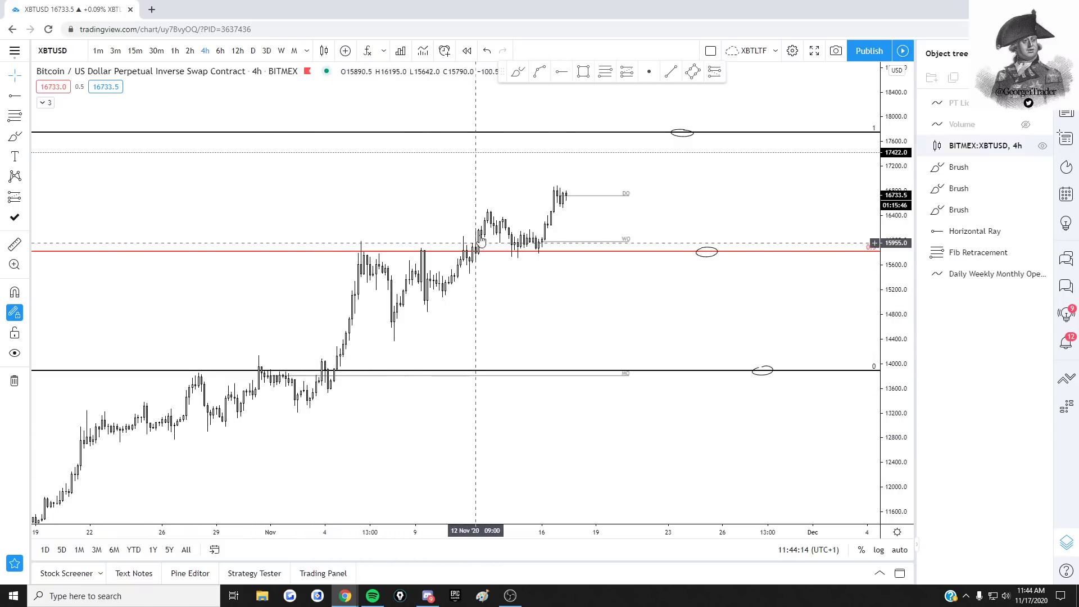
# Delete the three brushed ellipses on the 0, 0.5 and 1 levels.
pyautogui.moveTo(724, 270); pyautogui.dragTo(708, 313)
pyautogui.click(748, 414)
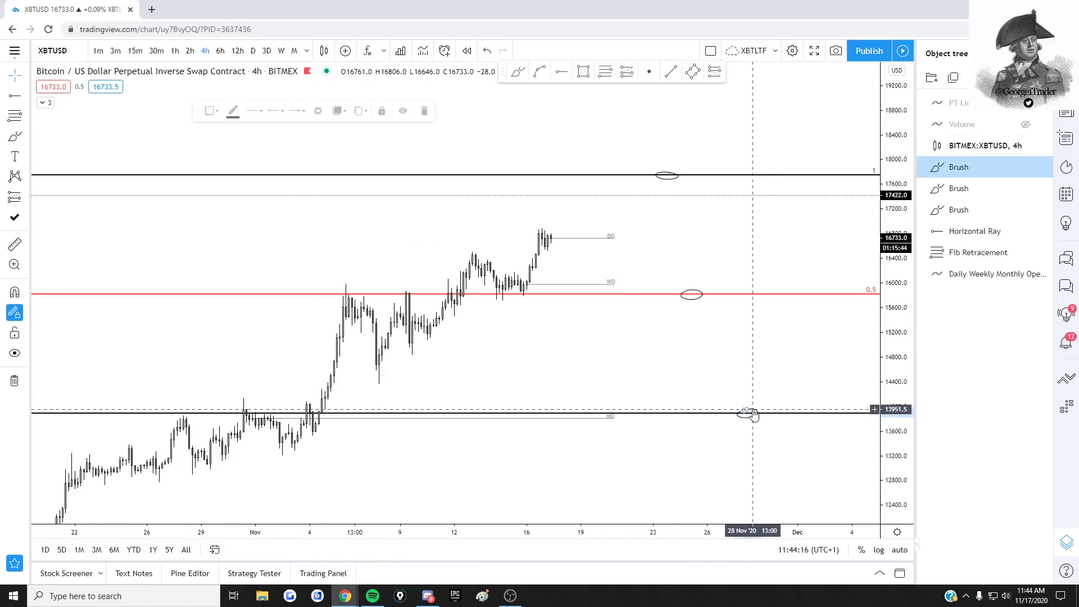
pyautogui.press('Delete')
pyautogui.click(693, 296)
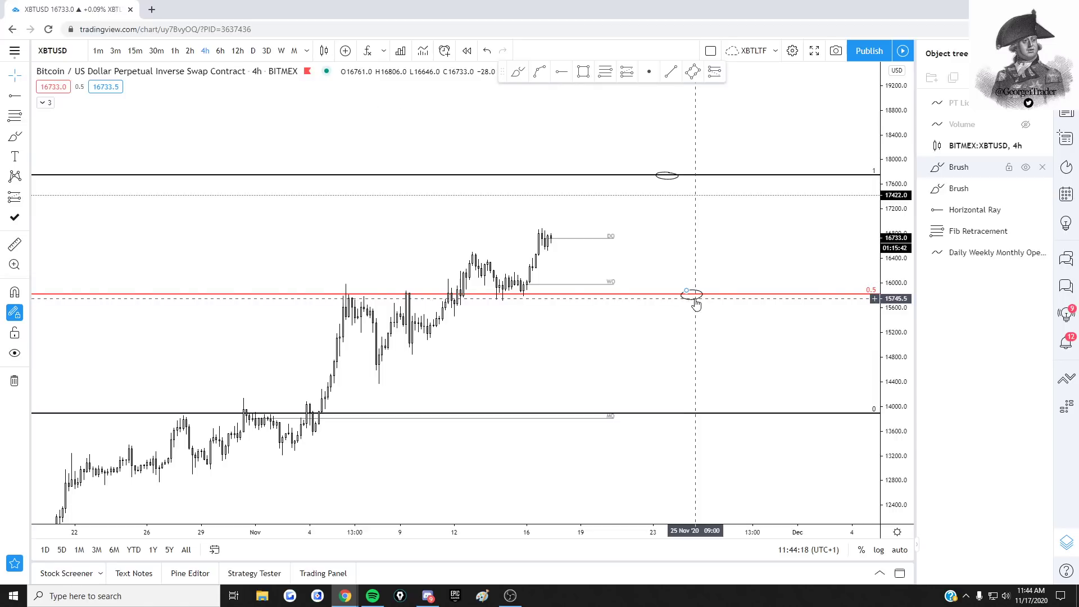
pyautogui.press('Delete')
pyautogui.click(667, 177)
pyautogui.press('Delete')
# Brush two small ellipses on the 0 level, one around the MO label and one near the end of November 2020.
pyautogui.moveTo(696, 343)
pyautogui.mouseDown()
pyautogui.moveTo(762, 310)
pyautogui.moveTo(720, 339)
pyautogui.mouseUp()
pyautogui.scroll(-2, 755, 331)
pyautogui.scroll(3, 744, 352)
pyautogui.scroll(-1, 462, 317)
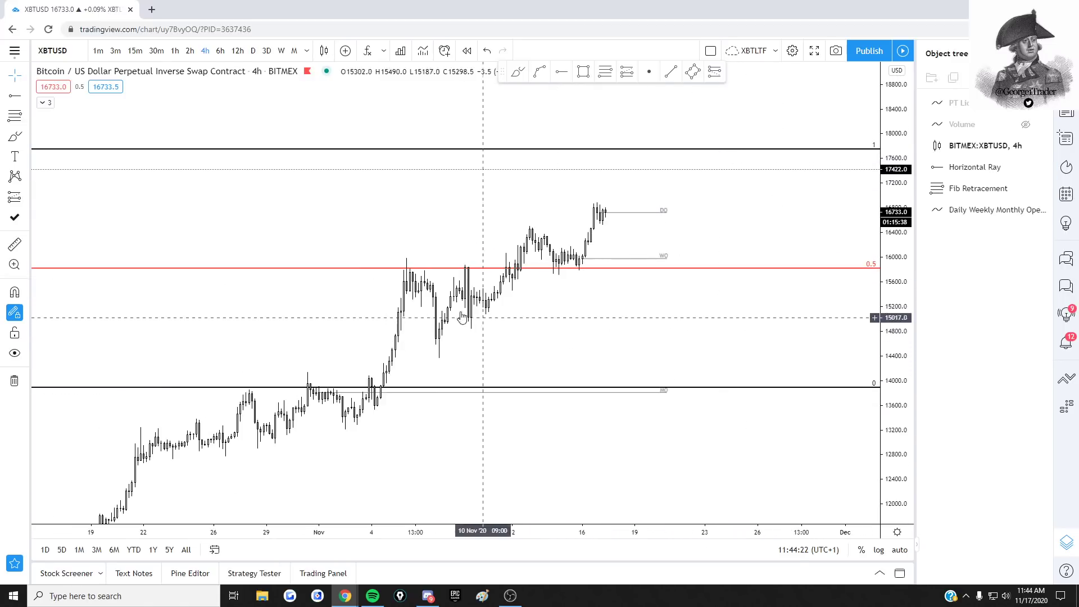
pyautogui.click(14, 137)
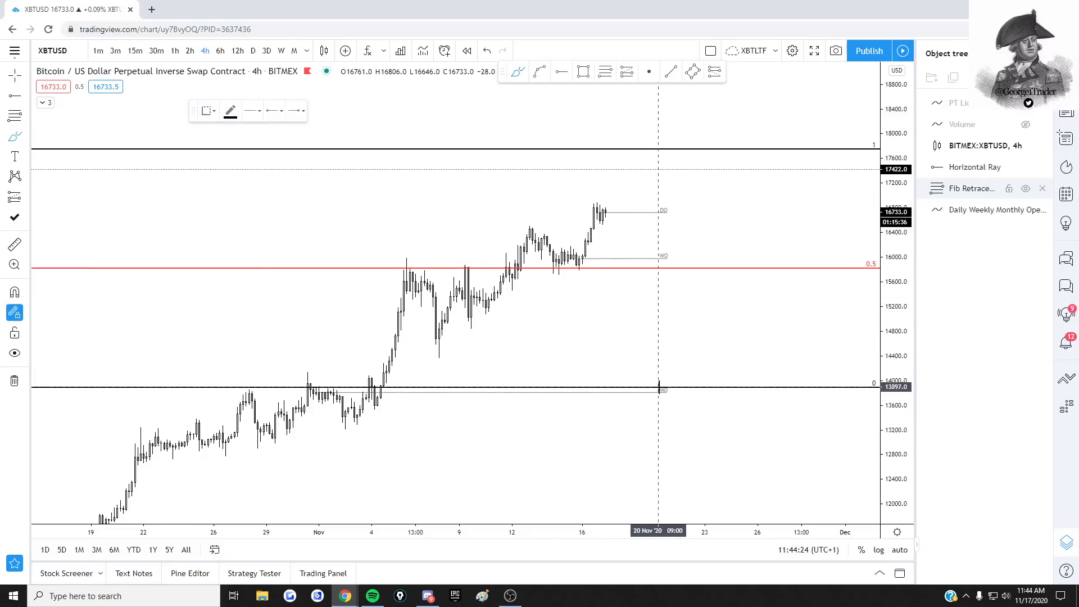
pyautogui.moveTo(659, 387); pyautogui.dragTo(653, 389)
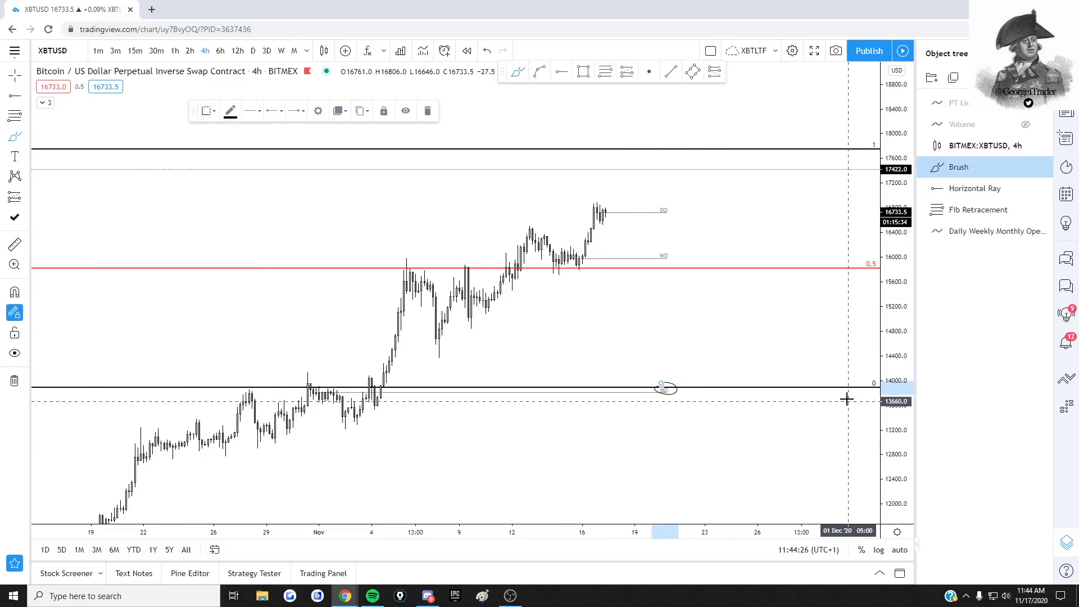
pyautogui.moveTo(823, 385); pyautogui.dragTo(824, 384)
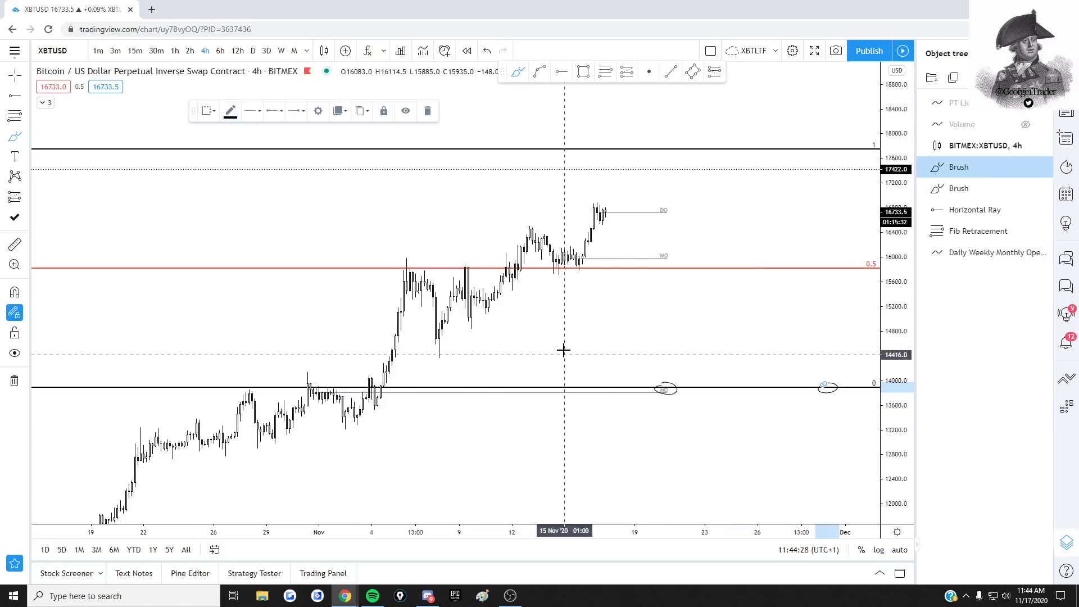
pyautogui.press('Escape')
# Brush an X and a short horizontal line beneath the 7 November 2020 swing low.
pyautogui.moveTo(700, 342); pyautogui.dragTo(679, 338)
pyautogui.moveTo(897, 415); pyautogui.dragTo(894, 407)
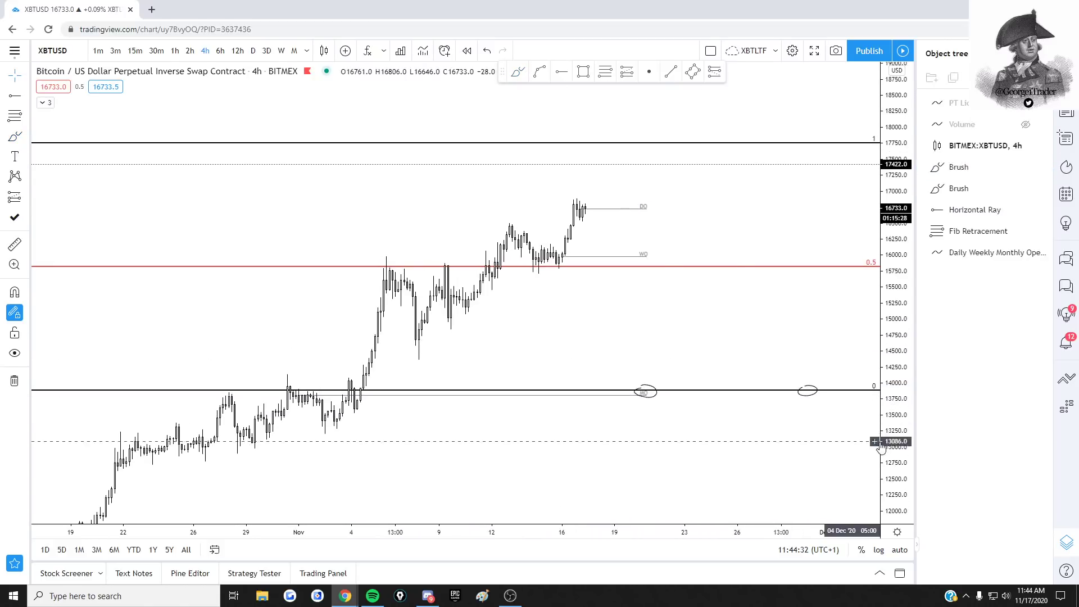
pyautogui.moveTo(740, 454); pyautogui.dragTo(727, 455)
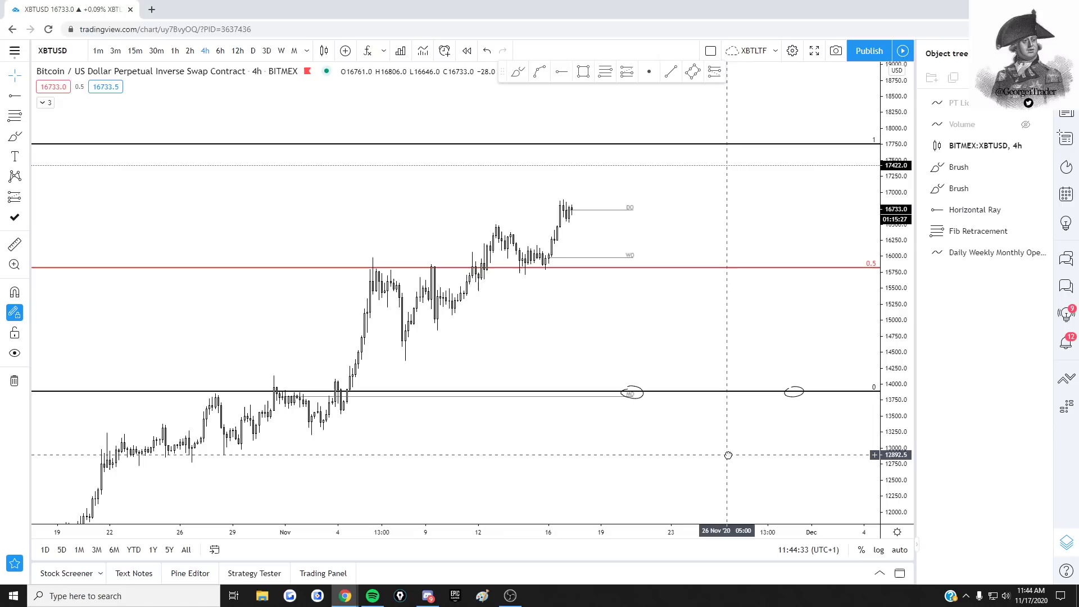
pyautogui.click(15, 137)
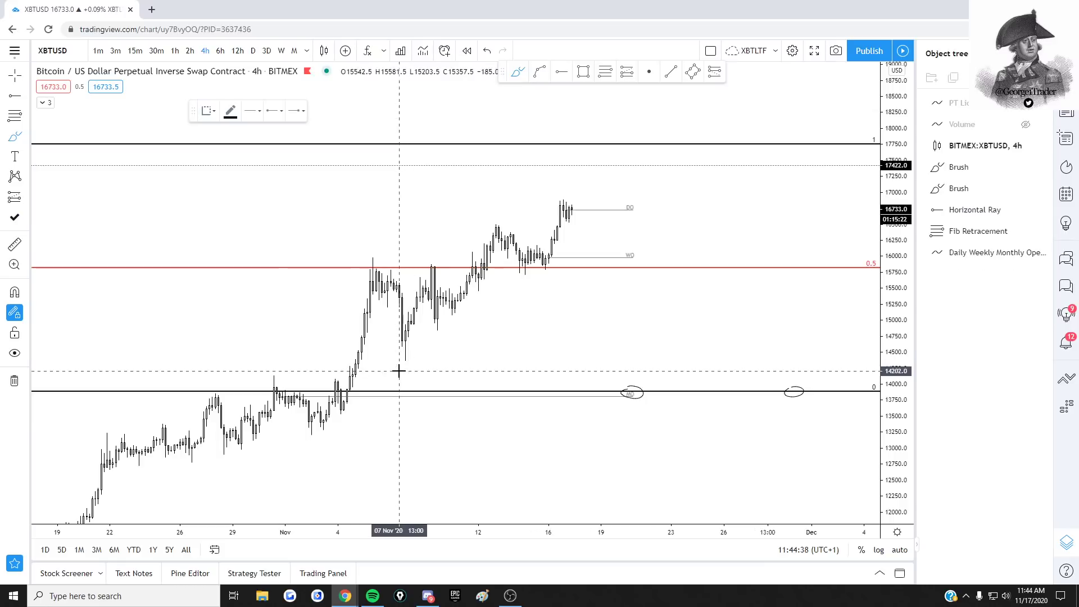
pyautogui.moveTo(399, 371); pyautogui.dragTo(431, 360)
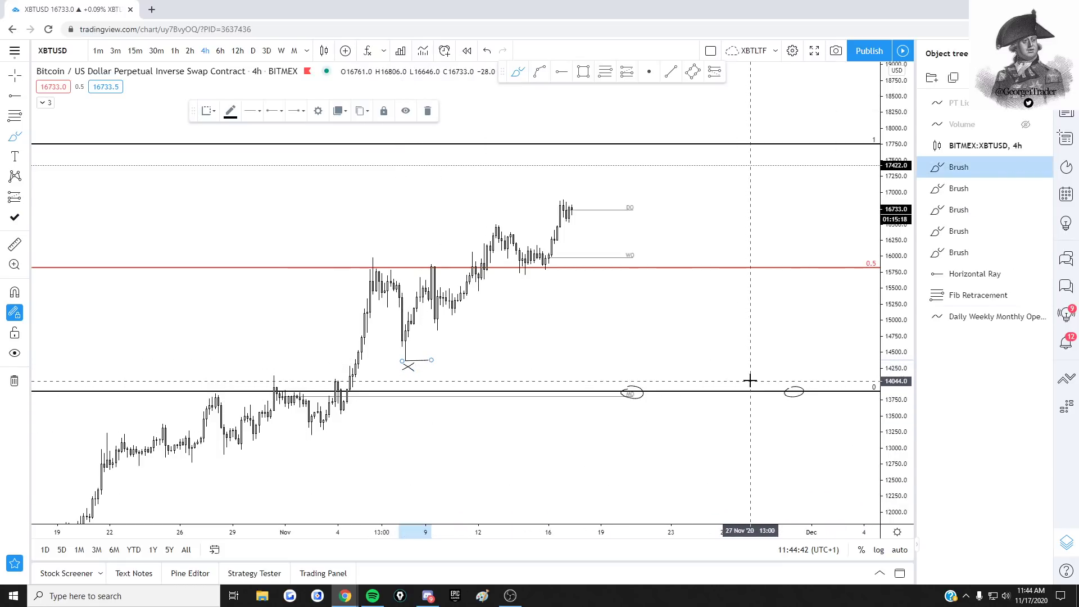
pyautogui.press('Escape')
# Delete the brushed ellipse around the MO label and view recent price action on the 1-hour timeframe.
pyautogui.click(642, 387)
pyautogui.press('Delete')
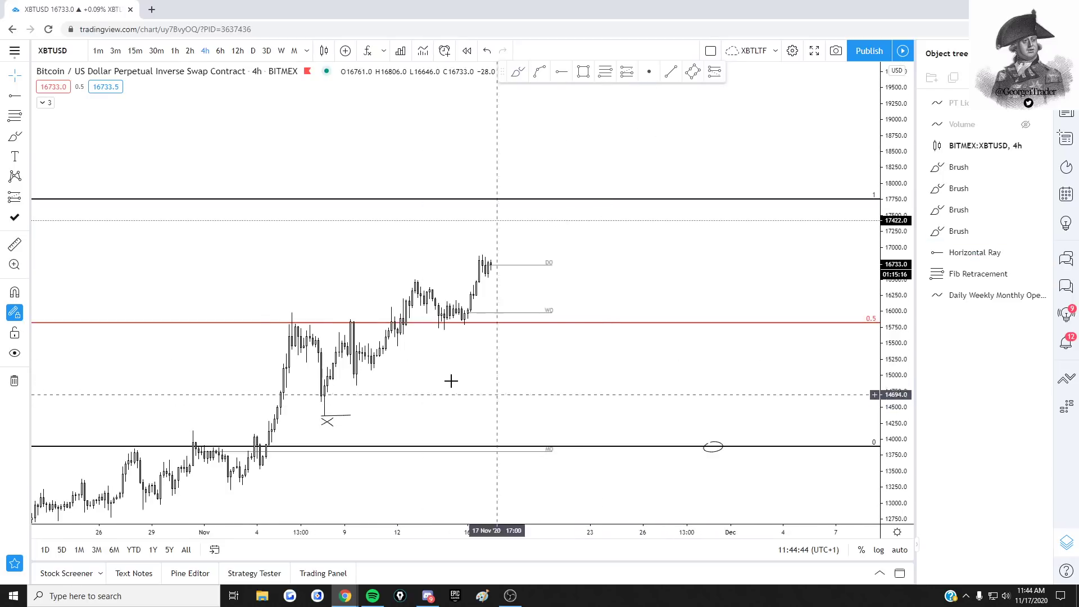
pyautogui.click(174, 51)
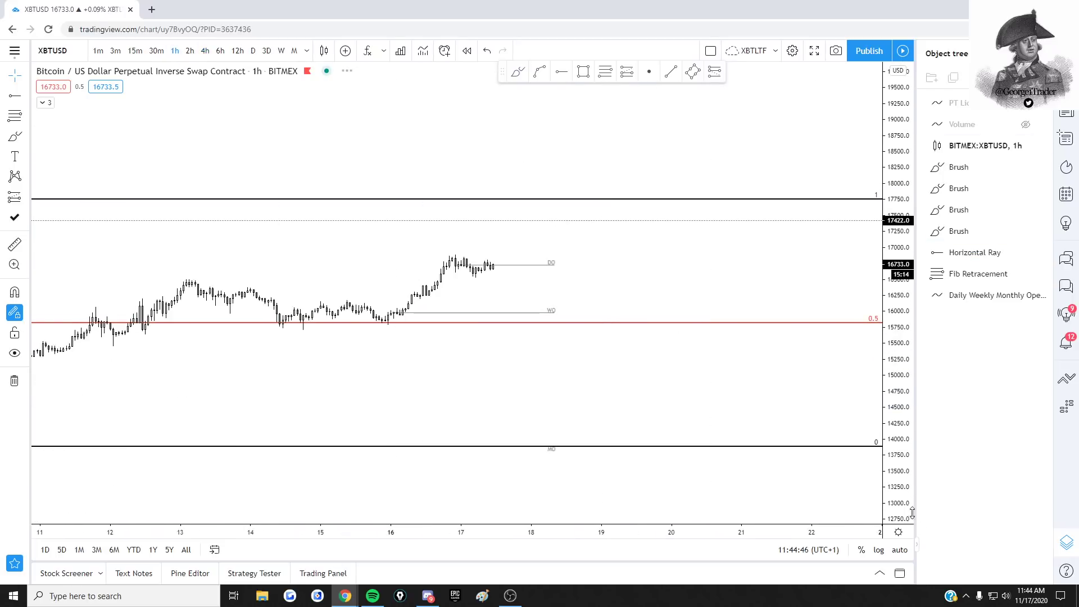
pyautogui.moveTo(912, 513); pyautogui.dragTo(888, 343)
pyautogui.moveTo(588, 309); pyautogui.dragTo(683, 325)
# On the daily timeframe, draw a magnet-snapped horizontal trend line from the 16 November 2020 high at 16886 to 7 December.
pyautogui.click(238, 50)
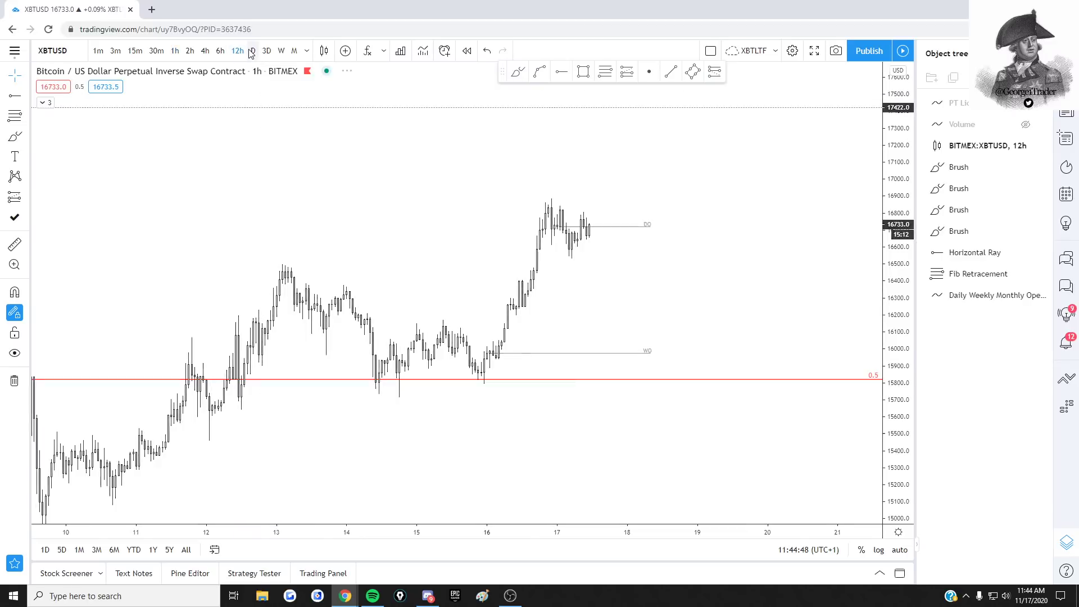
pyautogui.click(252, 50)
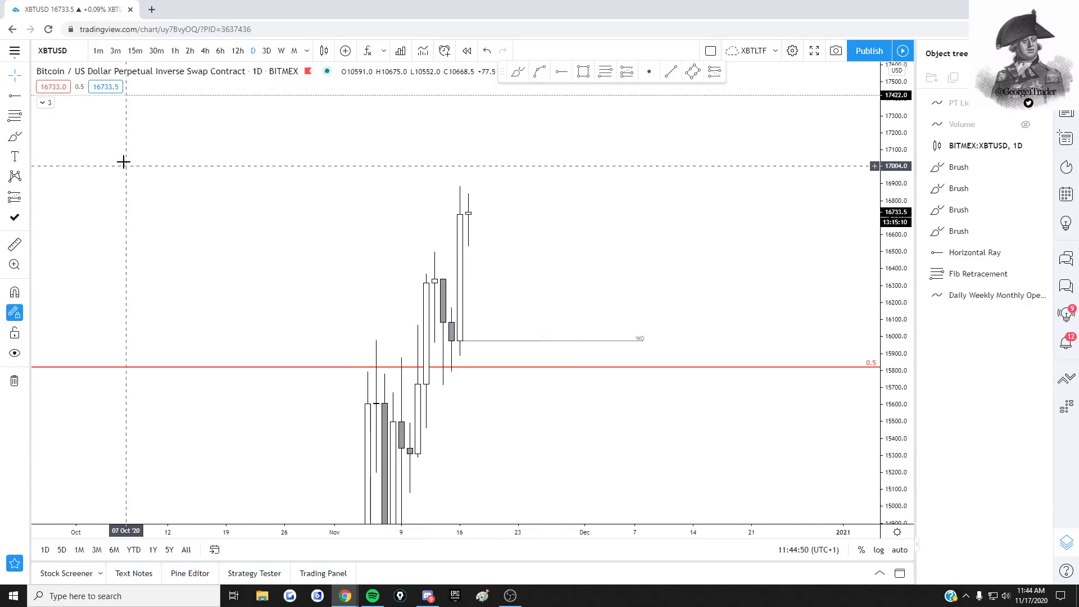
pyautogui.hotkey('alt', 't')
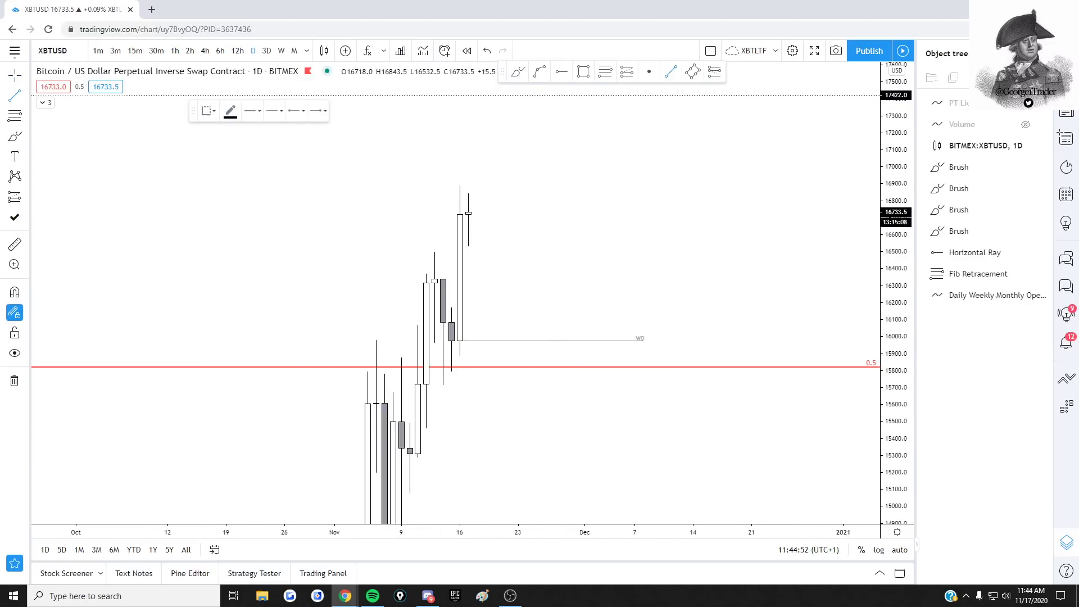
pyautogui.click(14, 291)
pyautogui.click(460, 186)
pyautogui.click(635, 186)
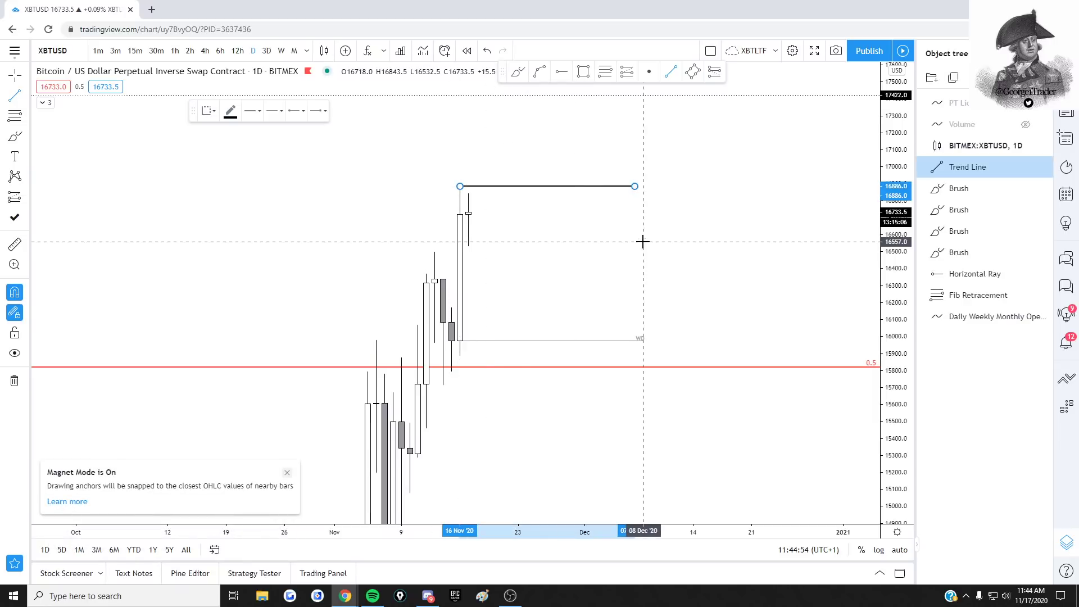
# Draw a horizontal trend line from the 16 November 2020 low at 15889.5 to 7 December and colour it dark blue.
pyautogui.click(461, 374)
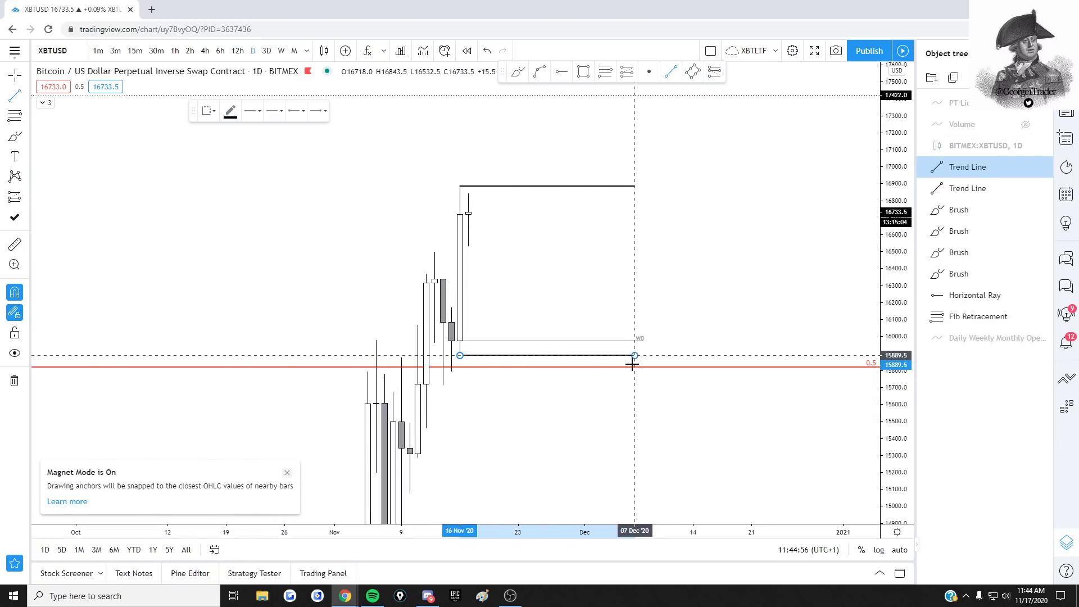
pyautogui.click(632, 365)
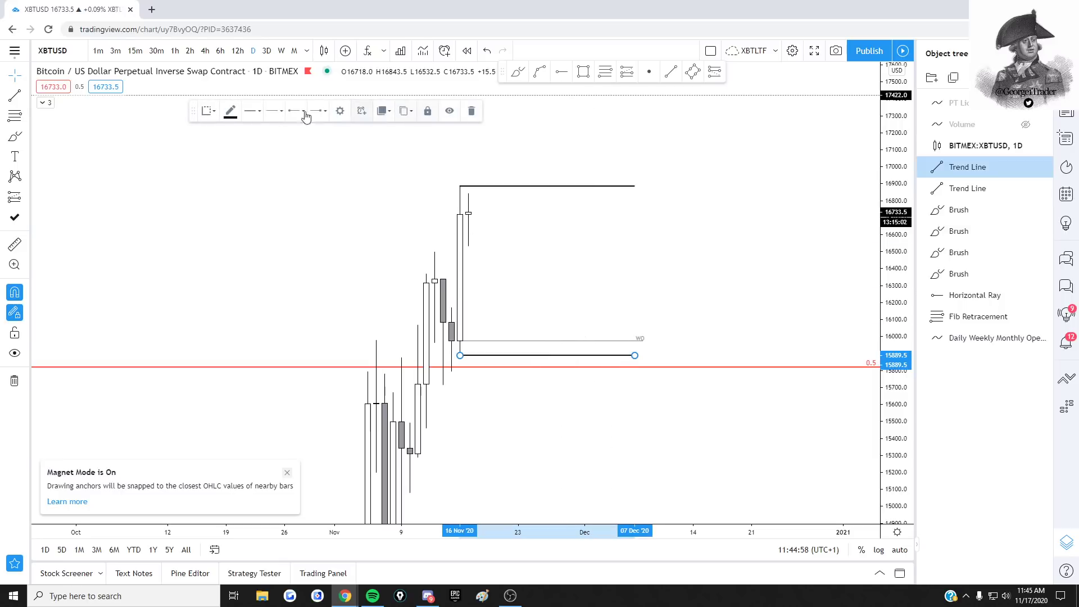
pyautogui.click(231, 111)
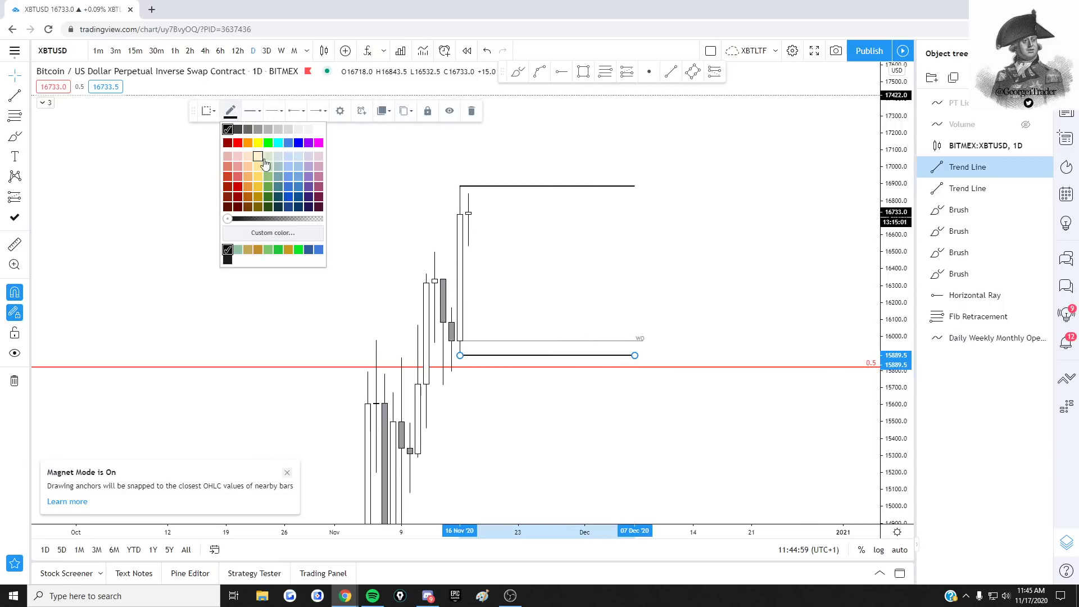
pyautogui.click(291, 199)
# Label the trend line at the 16 November low "Mon low" with bottom text alignment.
pyautogui.click(340, 110)
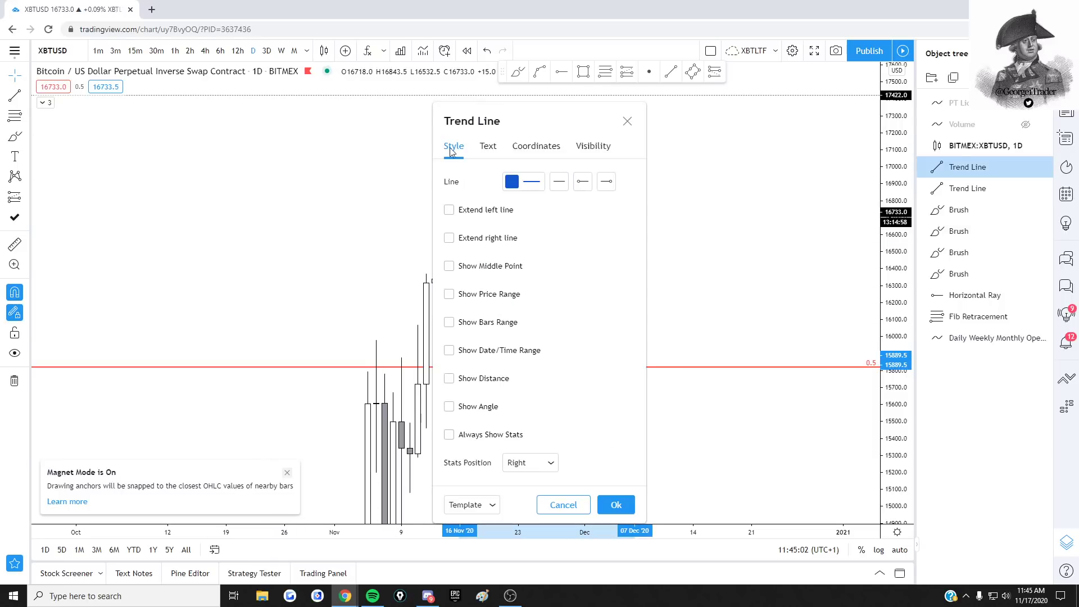
pyautogui.click(487, 146)
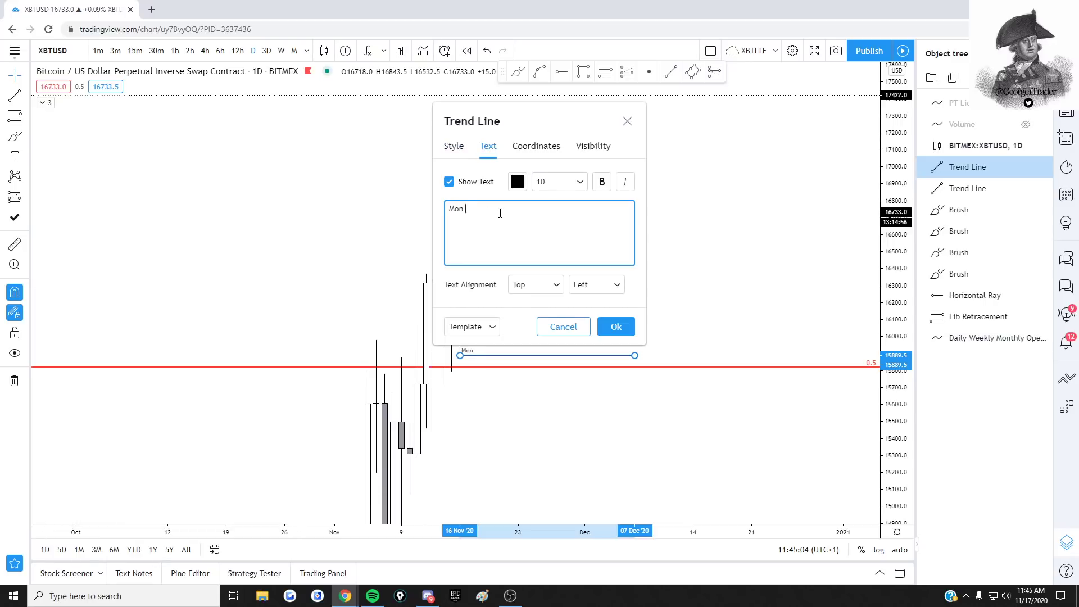
pyautogui.click(556, 285)
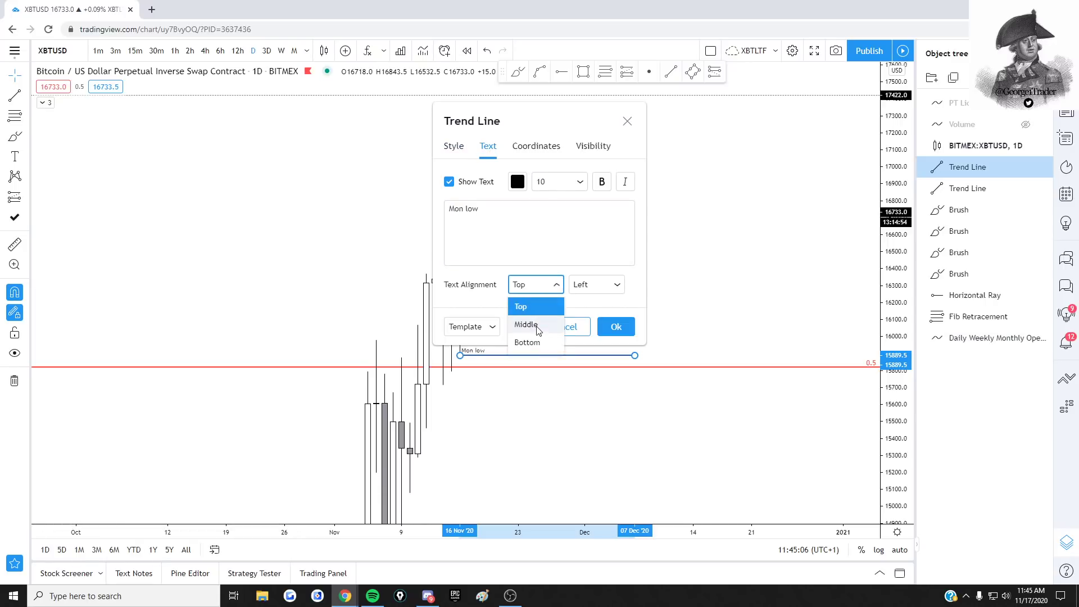
pyautogui.click(540, 336)
pyautogui.click(616, 326)
pyautogui.click(582, 214)
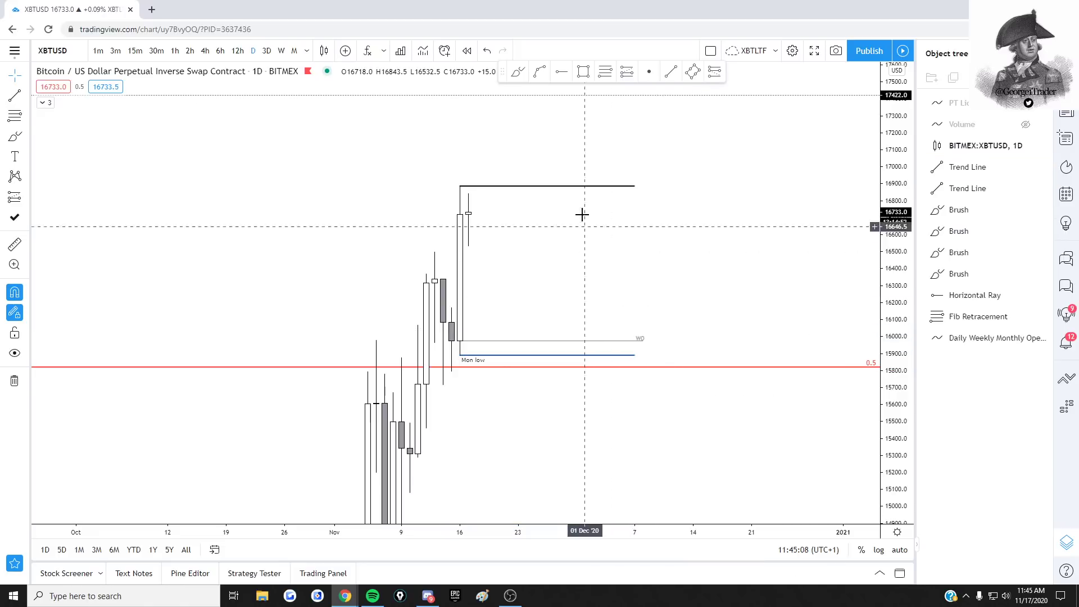
# Label the trend line at the 16 November high "Mon high" and change its line colour to blue.
pyautogui.click(576, 187)
pyautogui.doubleClick(576, 187)
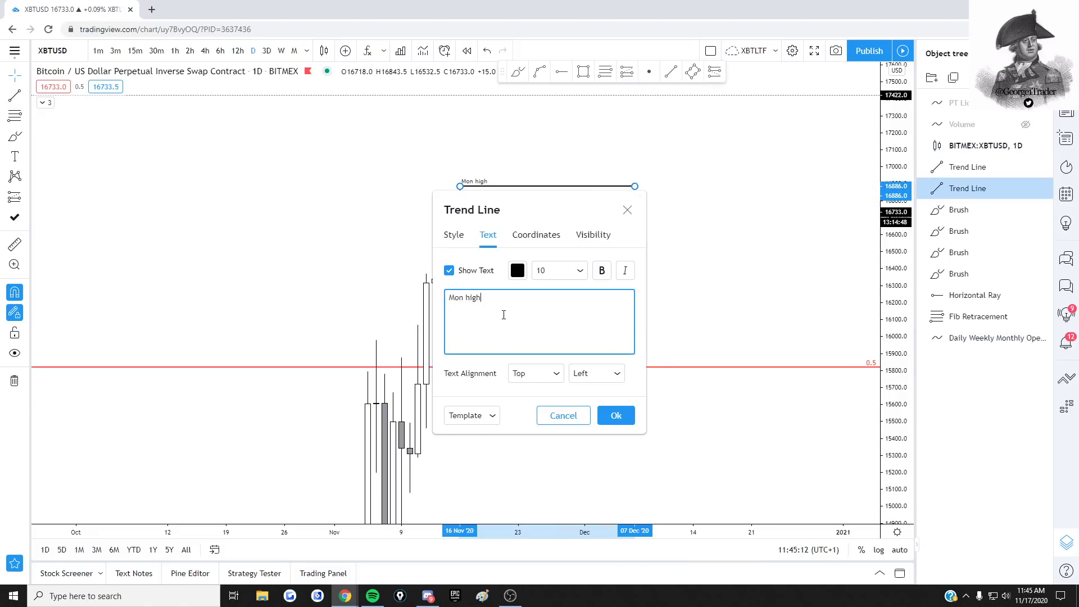
pyautogui.click(454, 235)
pyautogui.click(518, 242)
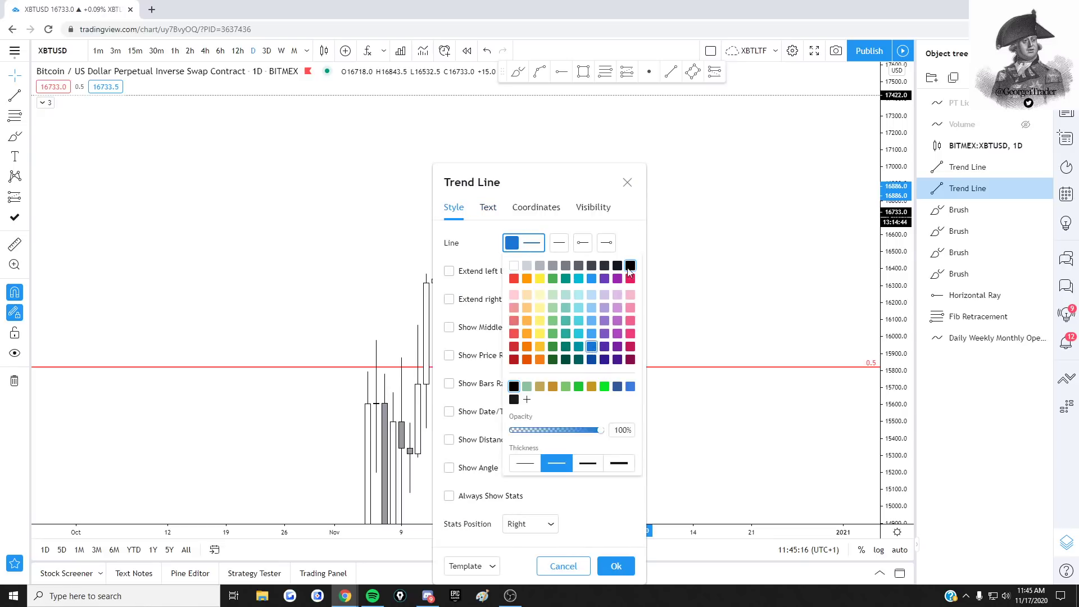
pyautogui.click(629, 210)
pyautogui.click(621, 567)
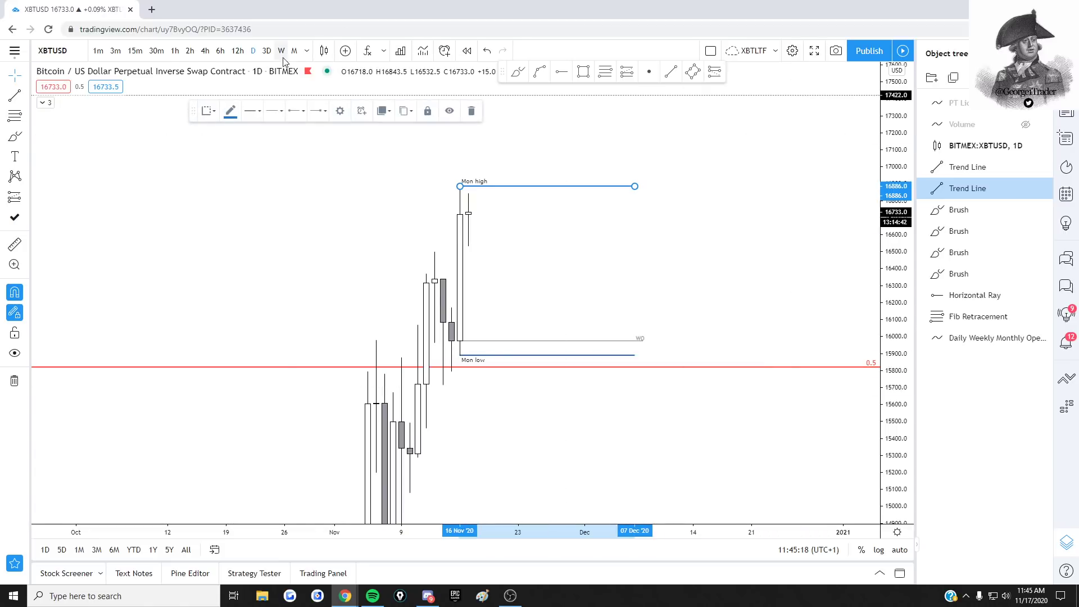
# Recolour the Mon high line to the same dark blue as the Mon low line.
pyautogui.click(231, 112)
pyautogui.click(288, 200)
pyautogui.rightClick(663, 250)
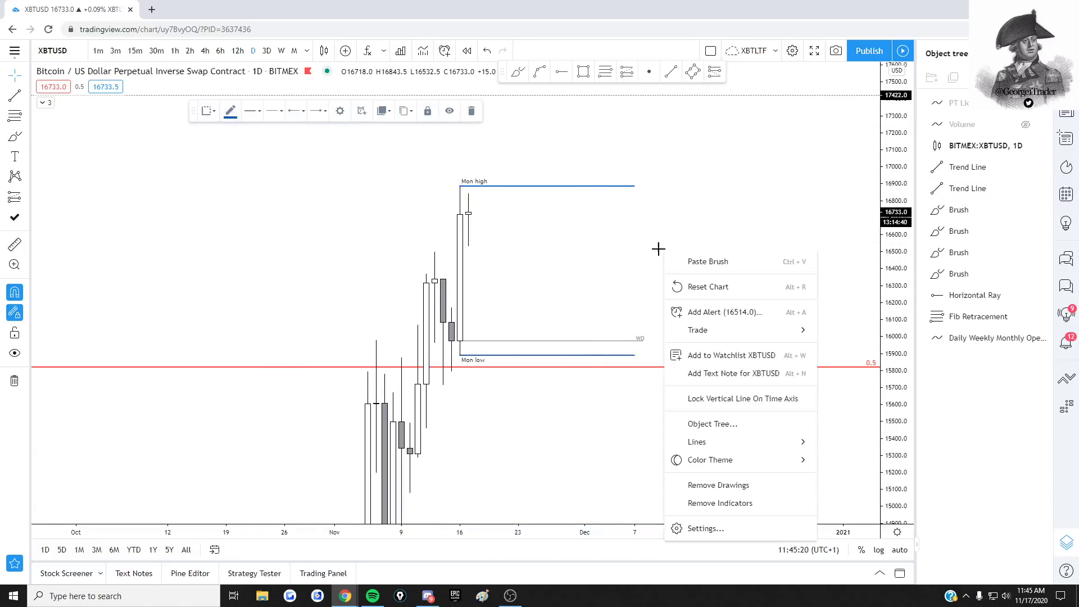
pyautogui.click(659, 250)
# On the weekly timeframe, draw a horizontal trend line from the 9 November 2020 candle's high at 16499 to 7 December.
pyautogui.moveTo(671, 256); pyautogui.dragTo(709, 254)
pyautogui.click(280, 51)
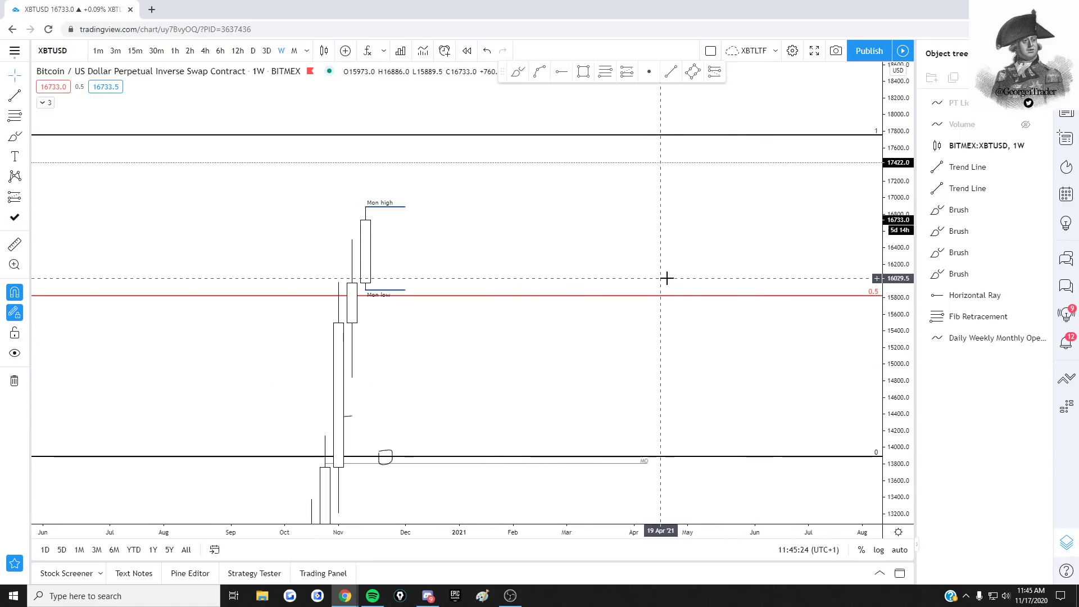
pyautogui.moveTo(667, 280); pyautogui.dragTo(757, 241)
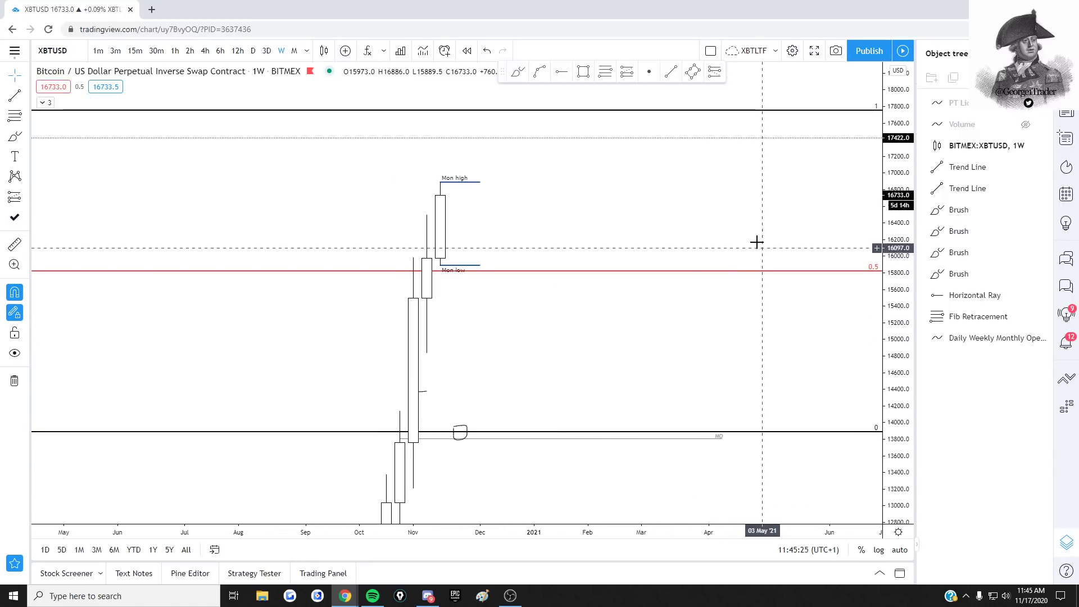
pyautogui.click(15, 99)
pyautogui.click(423, 201)
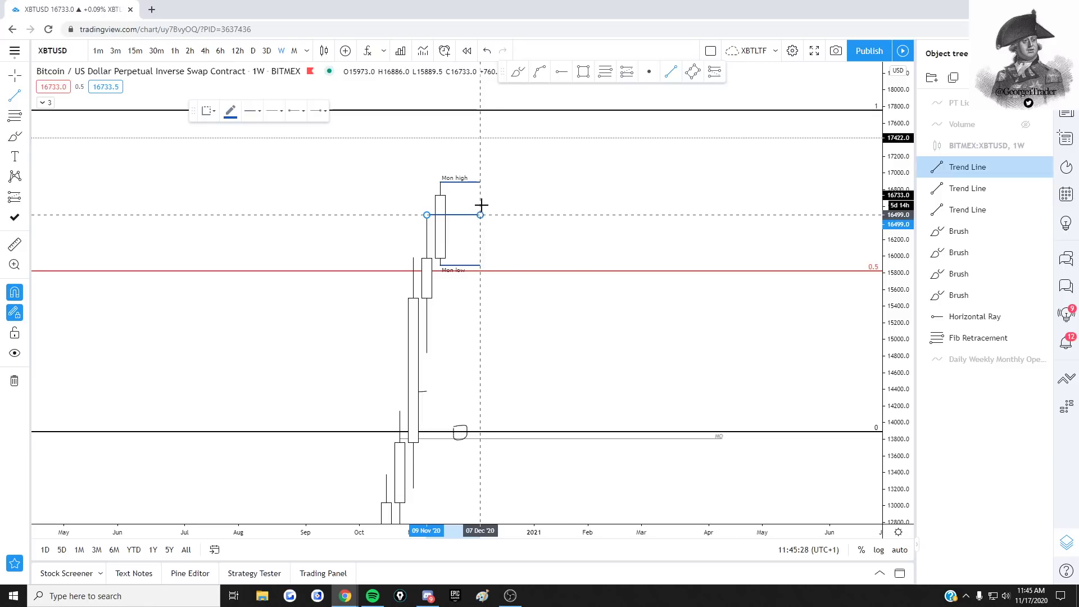
pyautogui.click(481, 205)
# Colour the trend line at the previous week's high black and label it "LWL".
pyautogui.click(230, 110)
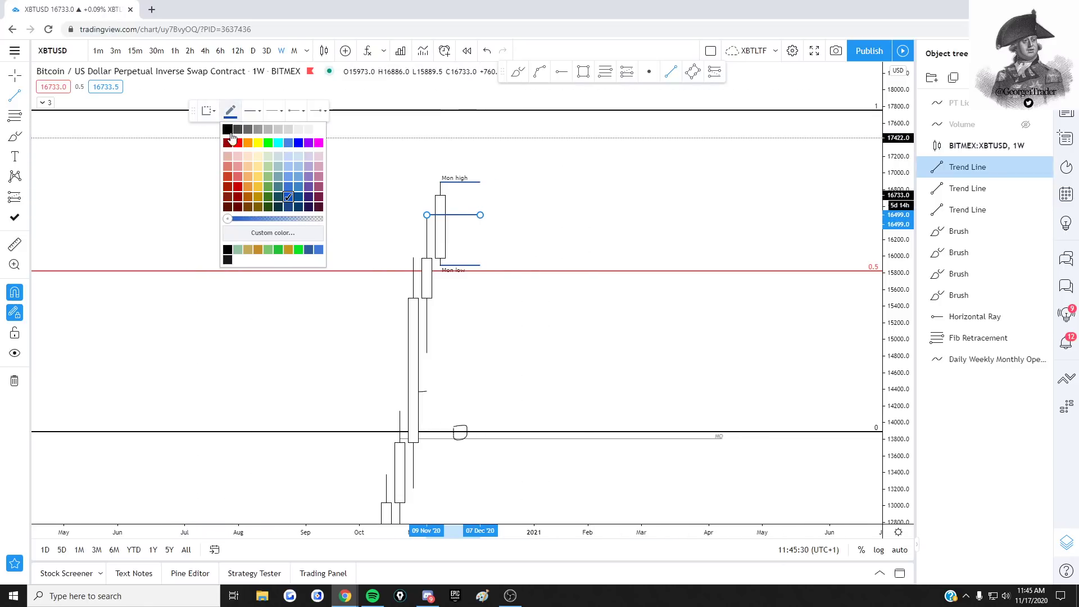
pyautogui.click(229, 131)
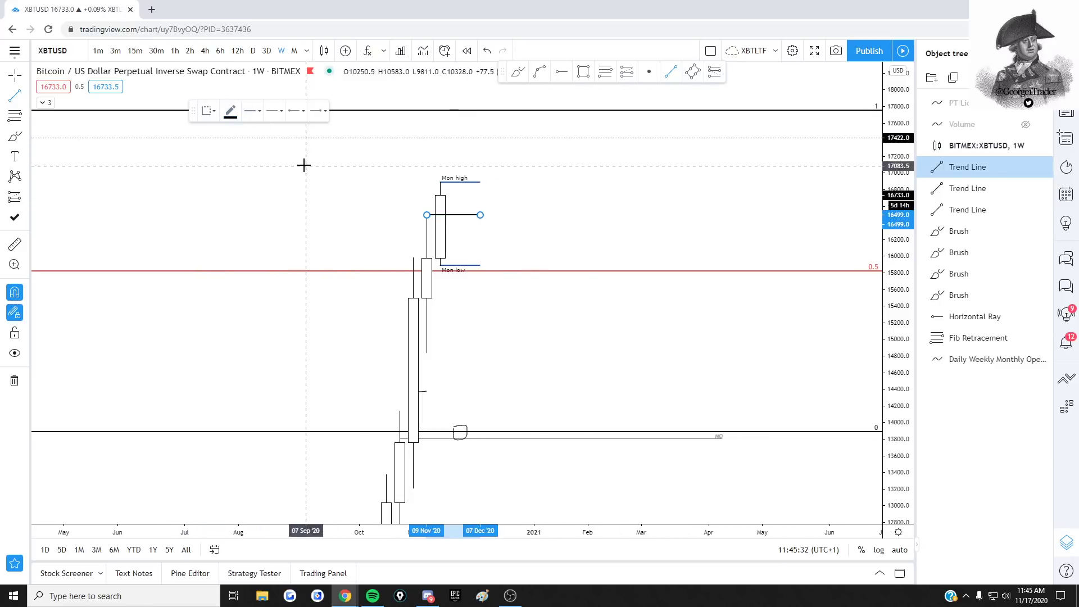
pyautogui.click(340, 111)
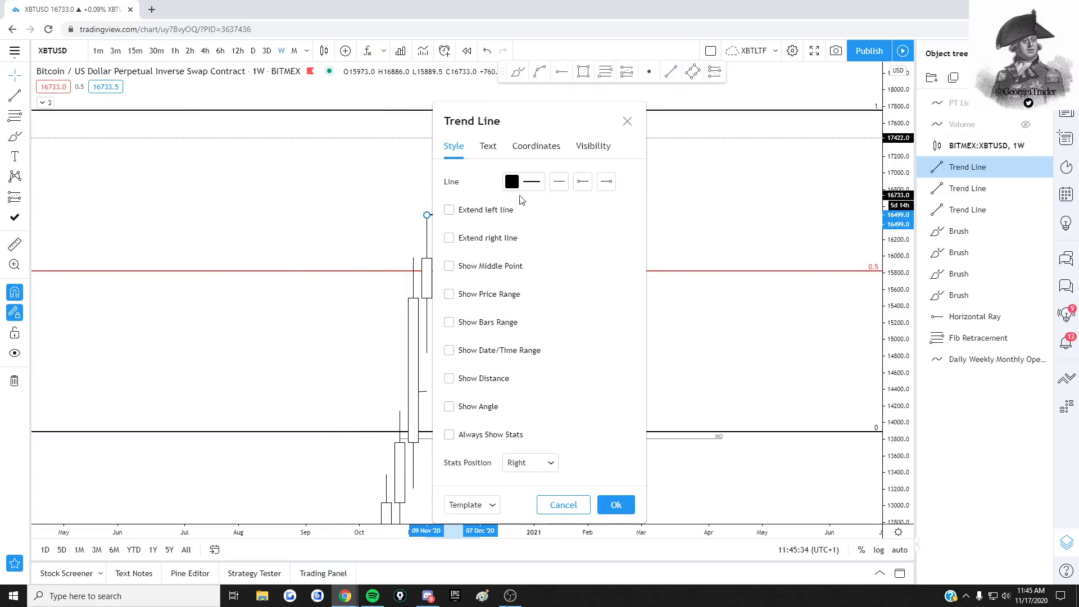
pyautogui.click(488, 146)
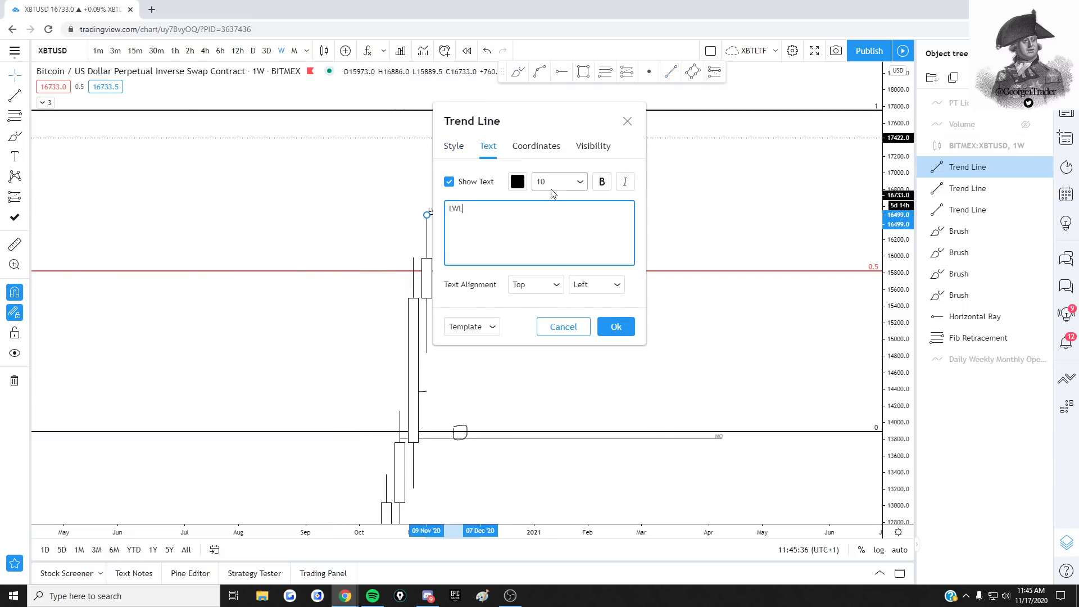
pyautogui.click(628, 329)
pyautogui.write('1')
pyautogui.press('Escape')
pyautogui.moveTo(646, 225); pyautogui.dragTo(796, 222)
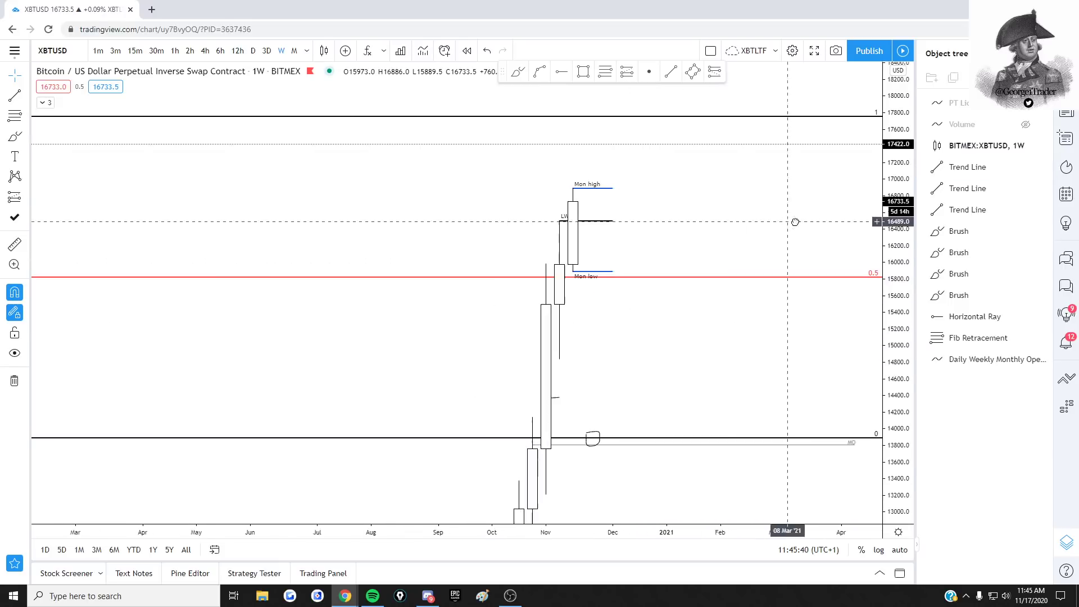
# On the daily timeframe, move the start point of the LWH trend line to the 13 November candle's high.
pyautogui.click(254, 51)
pyautogui.scroll(2, 482, 337)
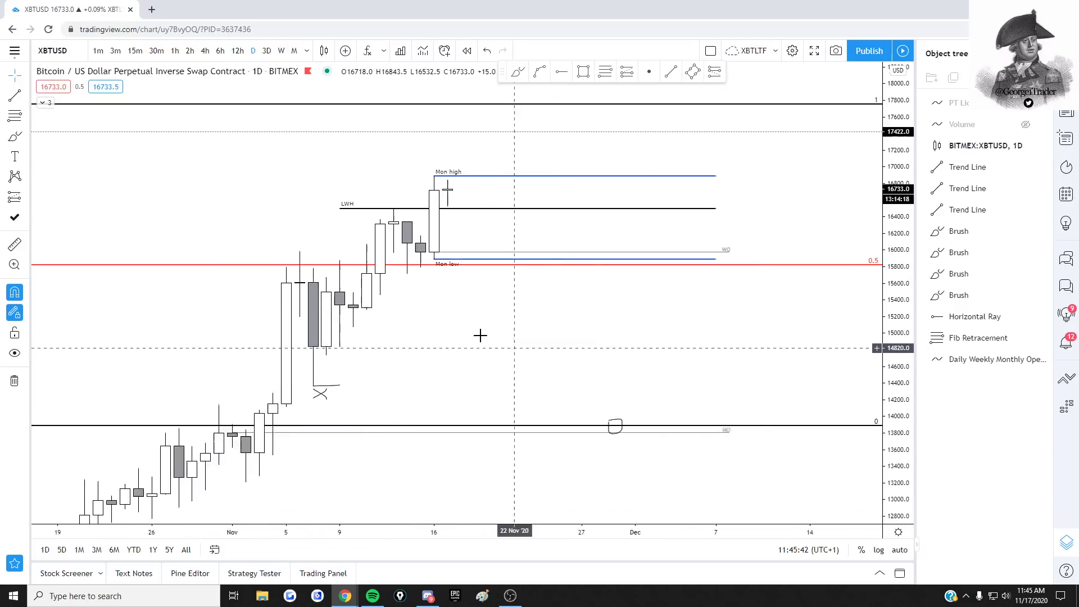
pyautogui.click(323, 203)
pyautogui.moveTo(322, 203); pyautogui.dragTo(374, 218)
pyautogui.click(617, 341)
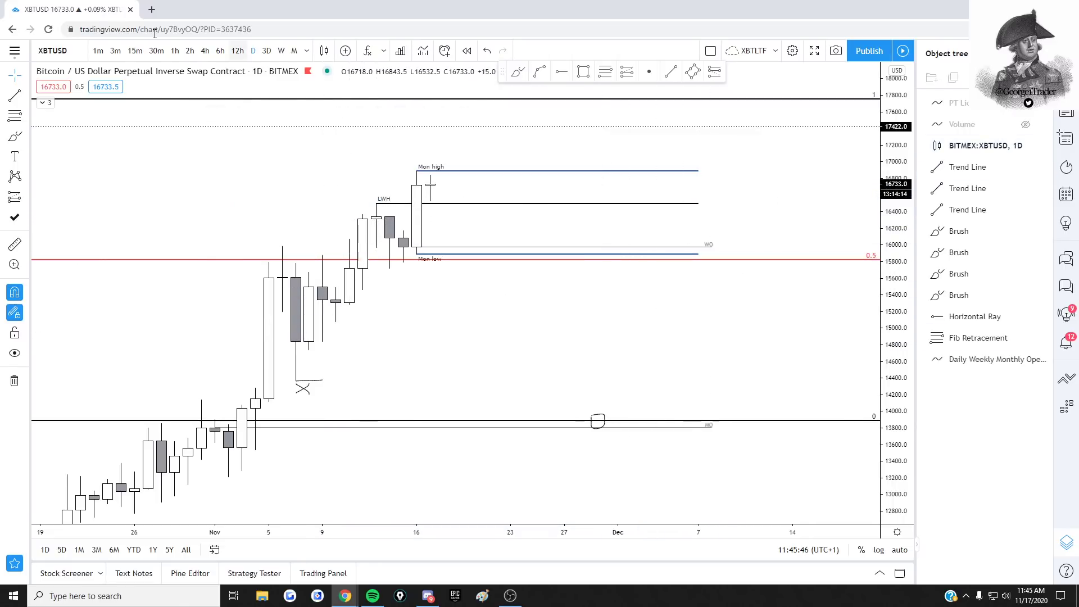
# Examine the 4-hour price action around last week's high, Monday's high and low, and the 0.5 Fib level.
pyautogui.click(205, 50)
pyautogui.scroll(-5, 744, 342)
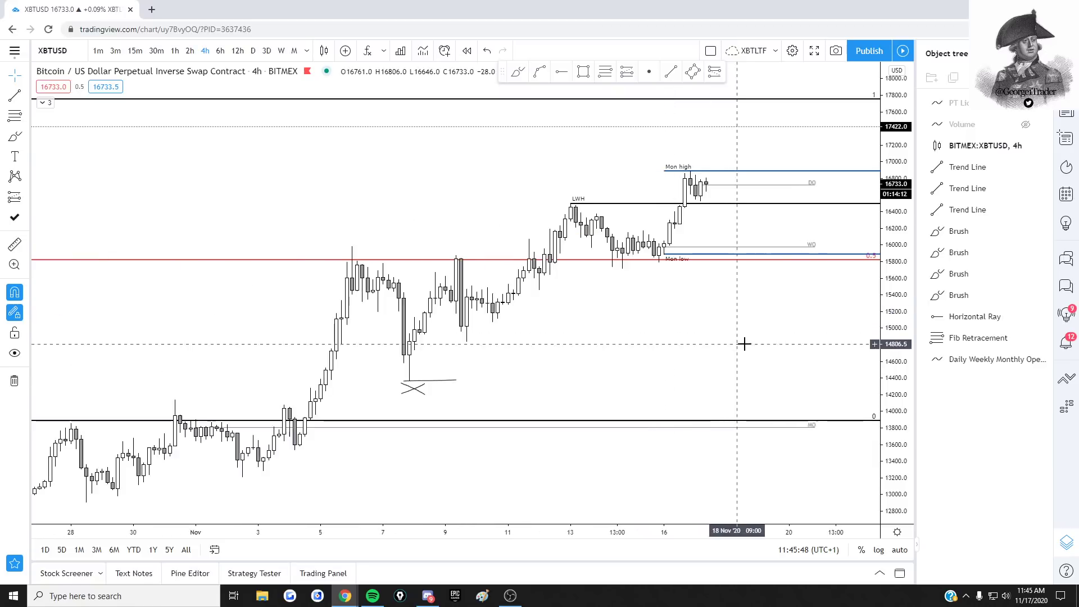
pyautogui.moveTo(605, 351); pyautogui.dragTo(569, 352)
pyautogui.moveTo(895, 370); pyautogui.dragTo(891, 323)
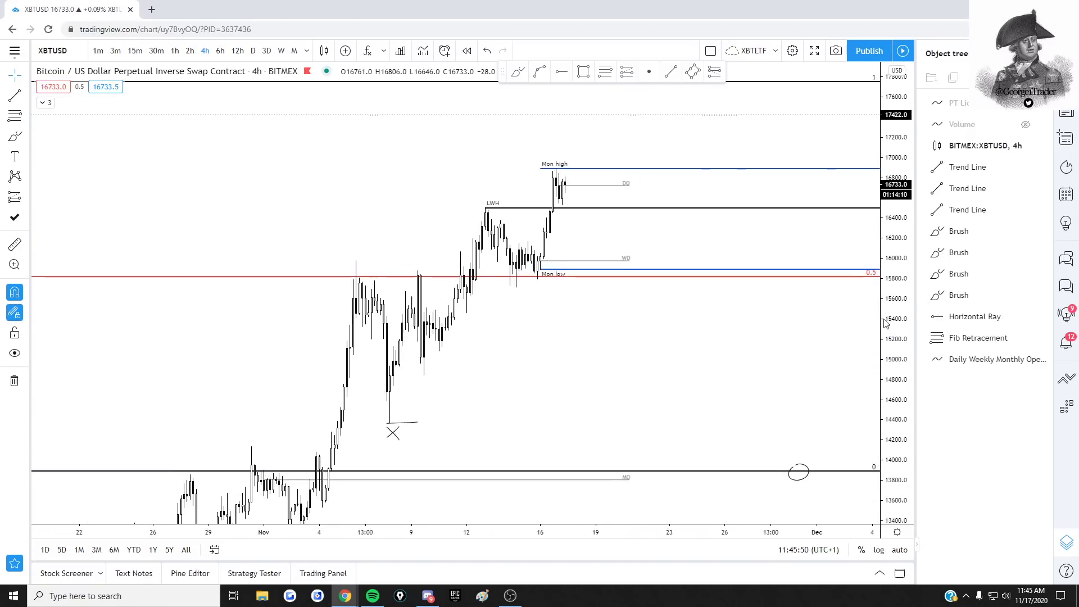
pyautogui.moveTo(800, 351); pyautogui.dragTo(686, 365)
pyautogui.scroll(1, 673, 356)
pyautogui.scroll(-1, 674, 355)
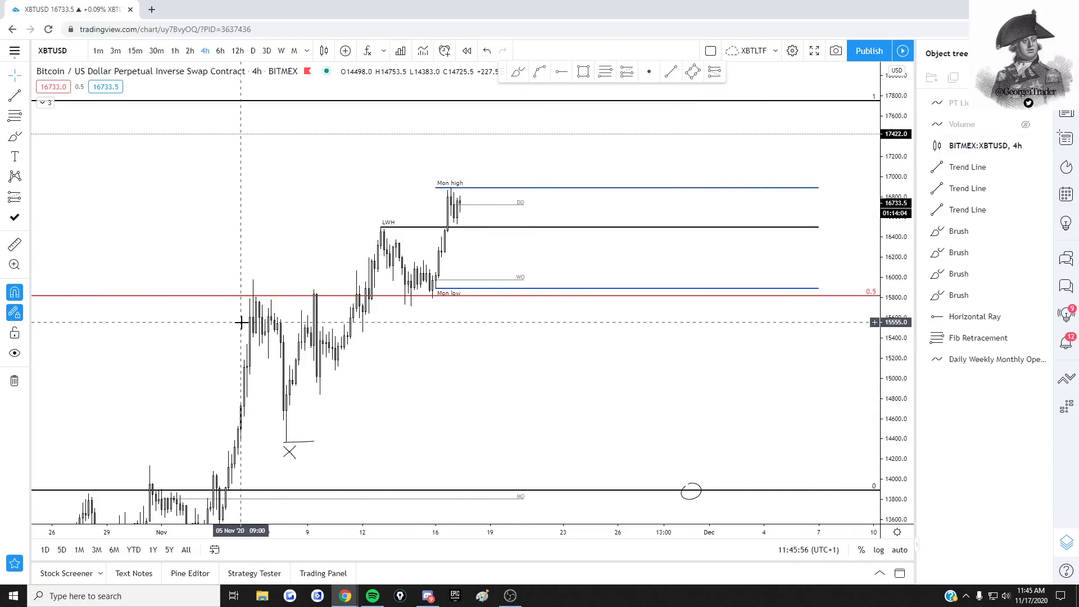
pyautogui.moveTo(545, 375); pyautogui.dragTo(610, 376)
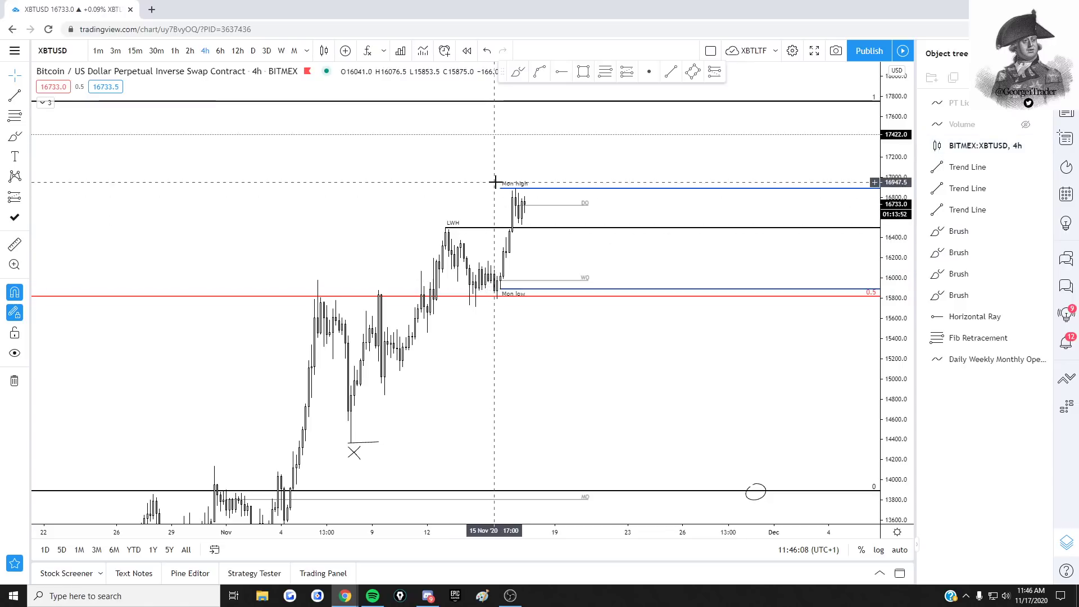
pyautogui.moveTo(527, 215); pyautogui.dragTo(471, 228)
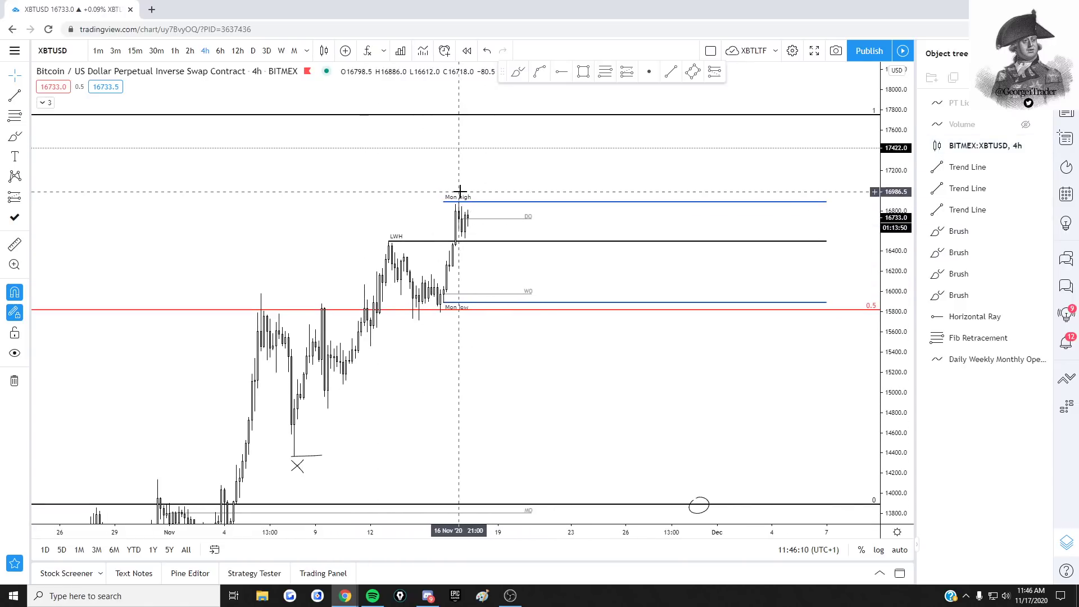
pyautogui.click(16, 138)
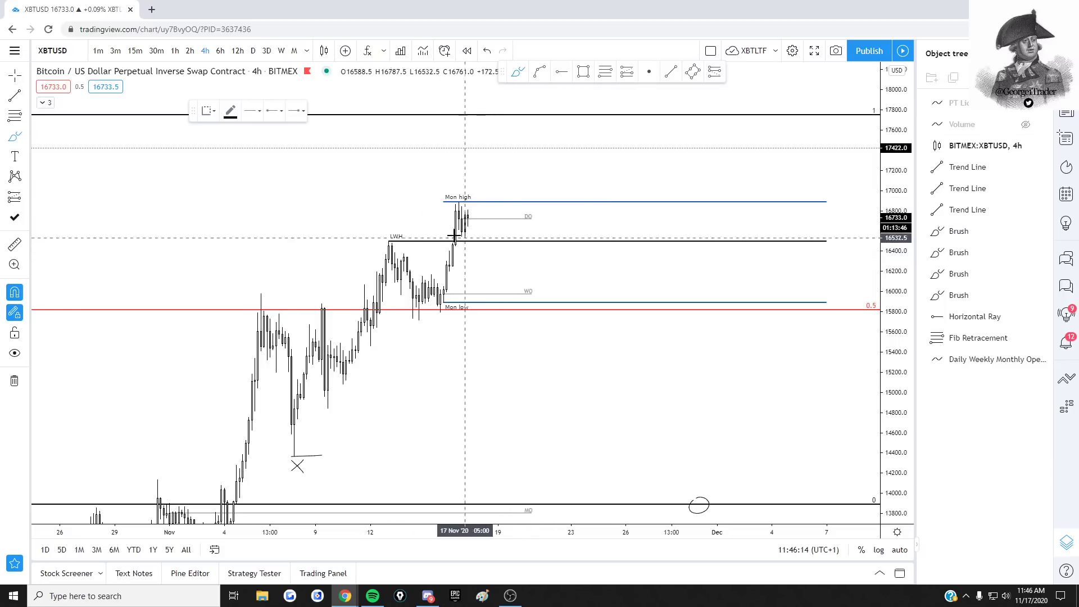
pyautogui.moveTo(474, 223); pyautogui.dragTo(480, 228)
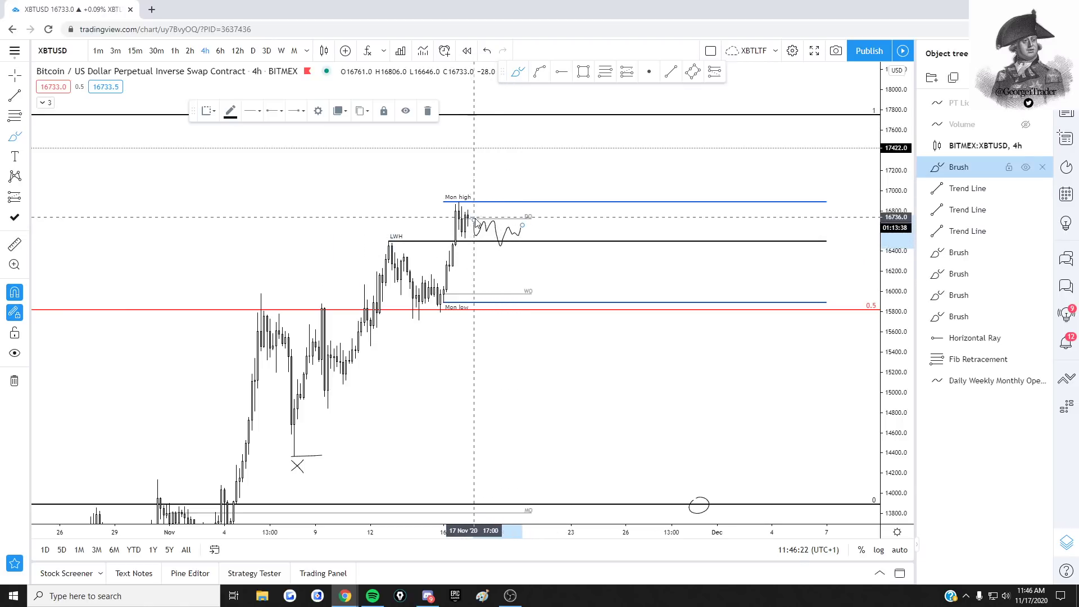
pyautogui.press('Delete')
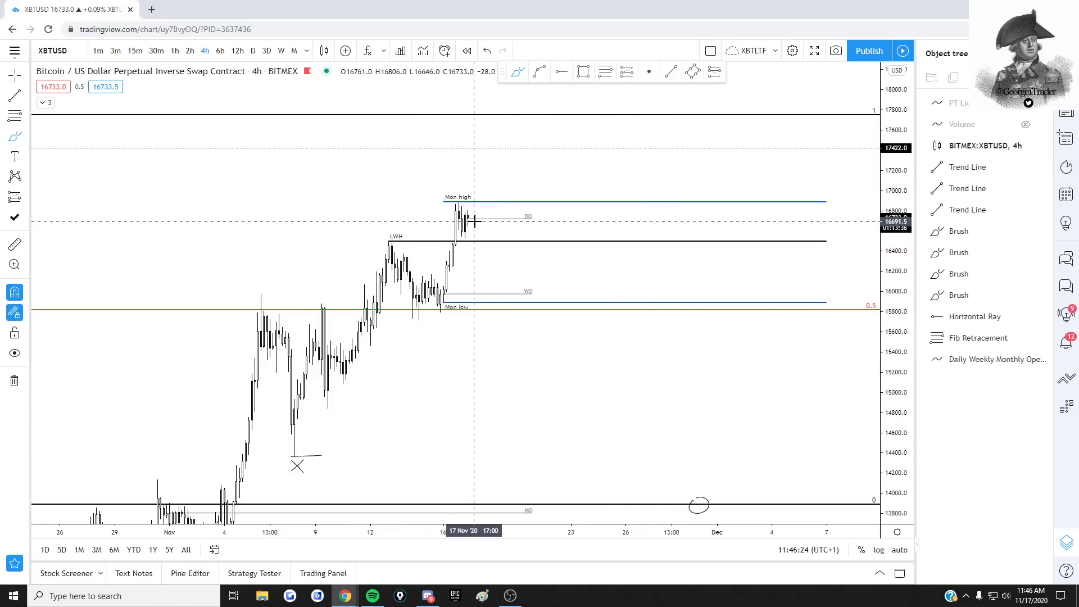
# Brush a projected path dipping below LWH and rallying through Mon high to 17422, and circle the 17422 and Fib 1 levels.
pyautogui.moveTo(474, 224); pyautogui.dragTo(477, 258)
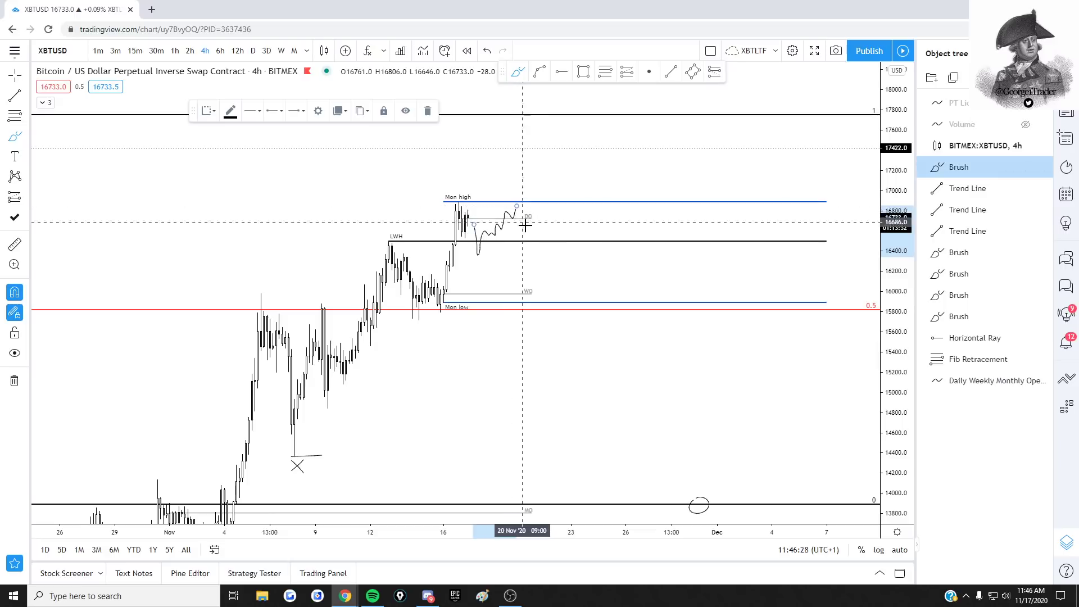
pyautogui.moveTo(516, 201); pyautogui.dragTo(540, 149)
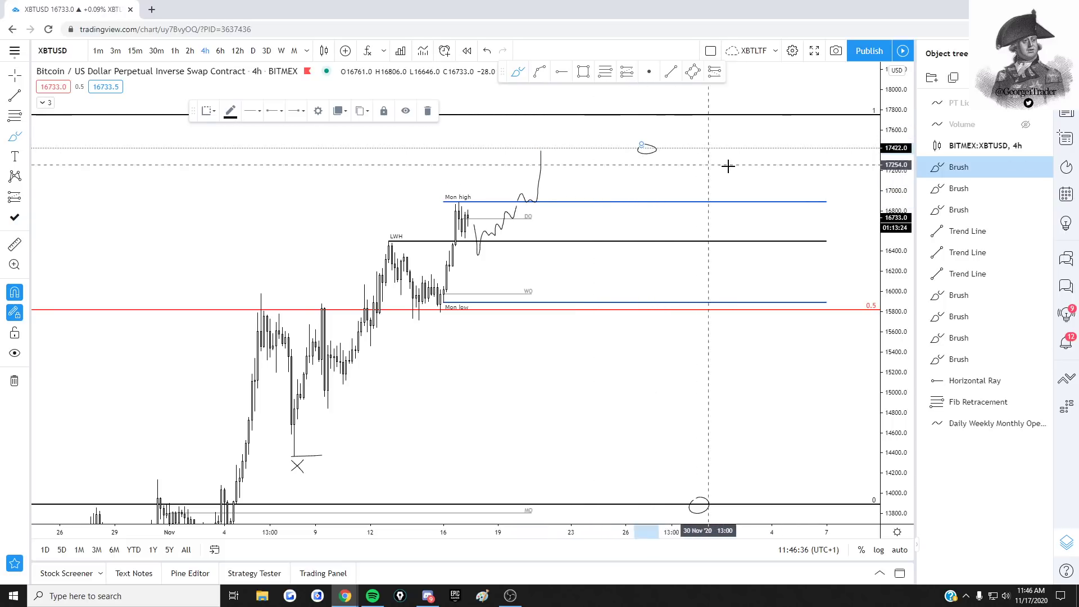
pyautogui.moveTo(688, 117)
pyautogui.mouseDown()
pyautogui.moveTo(706, 112)
pyautogui.moveTo(690, 112)
pyautogui.mouseUp()
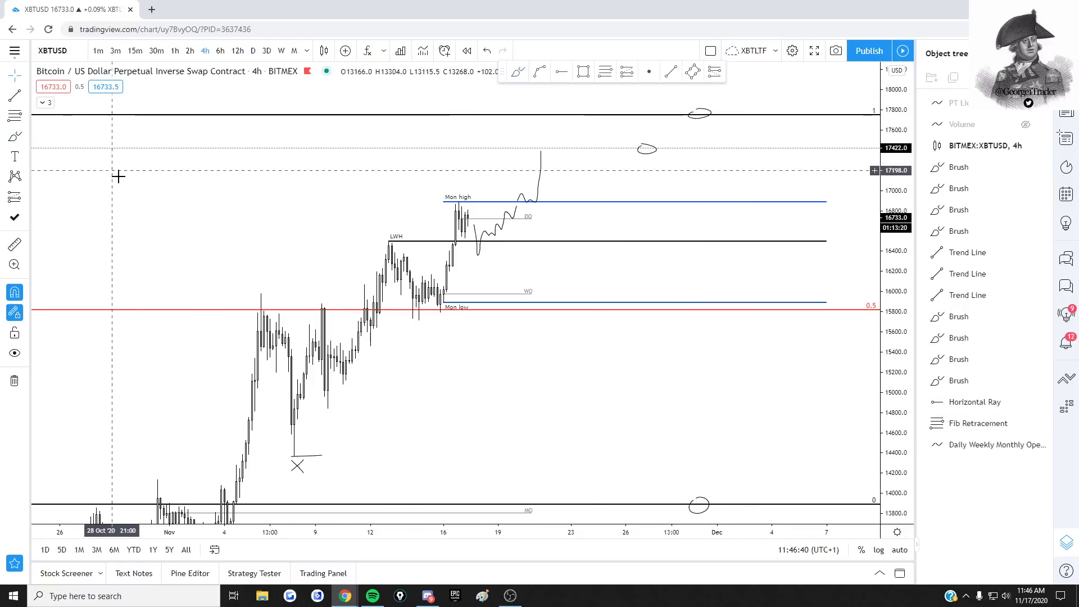
# Remove the brushed projection path around LWH and Mon high, leaving the circles on the upper levels.
pyautogui.moveTo(118, 176); pyautogui.dragTo(144, 187)
pyautogui.click(15, 136)
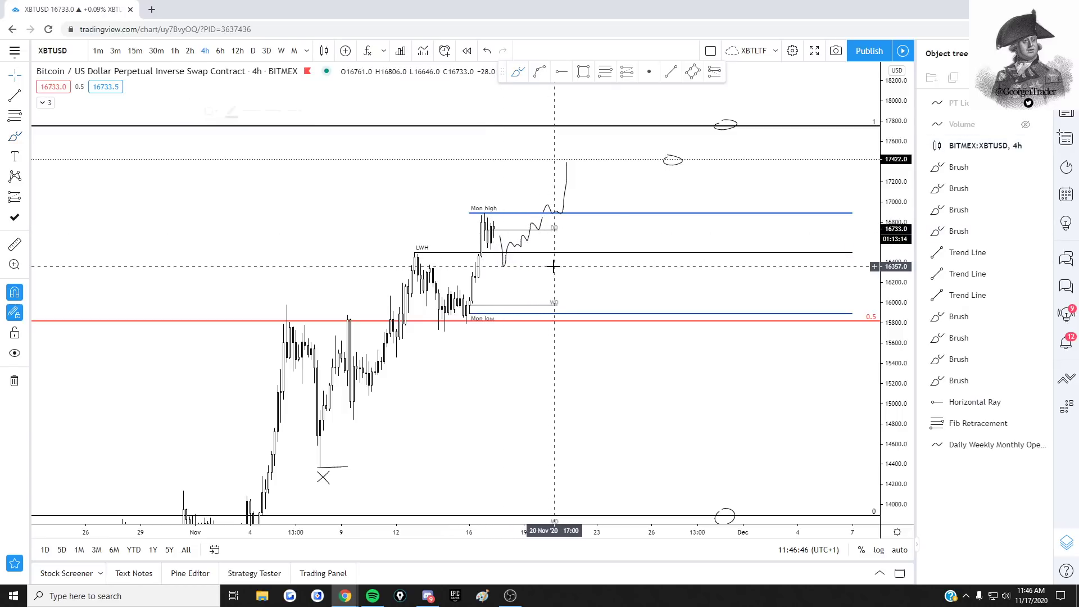
pyautogui.hotkey('ctrl', 'z')
pyautogui.hotkey('ctrl', 'z')
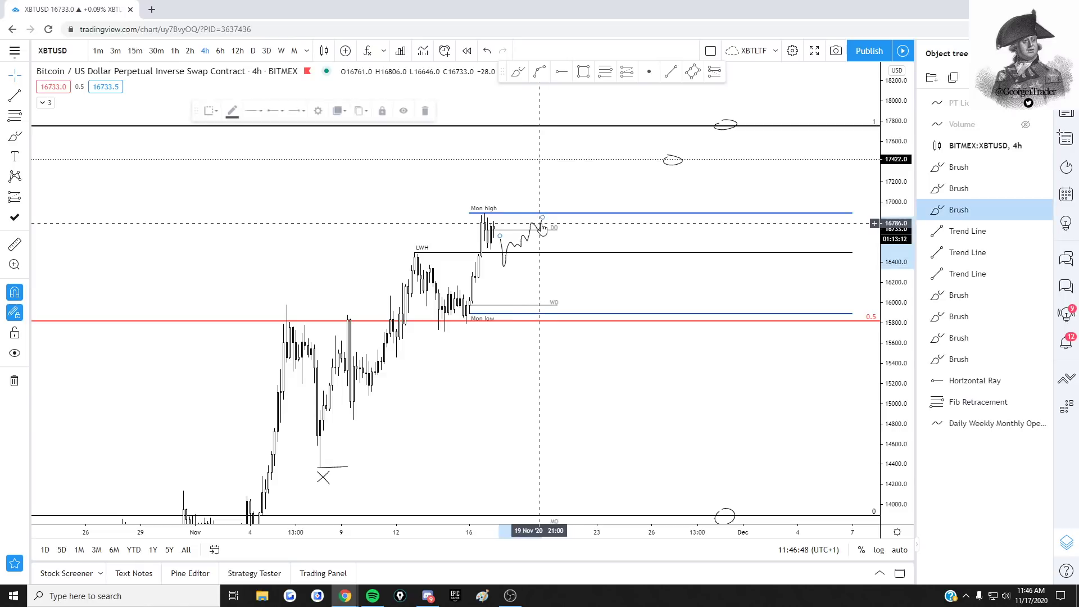
# On the 1-hour timeframe, draw a horizontal trend line from the 17 November low at 16532.5 to 19 November and make it thinner.
pyautogui.click(175, 51)
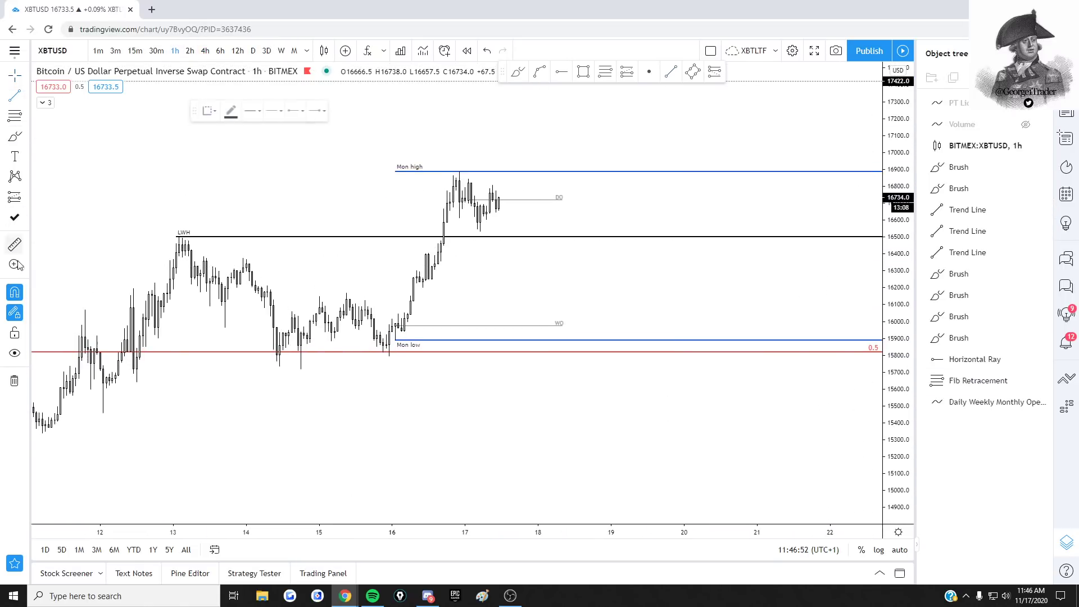
pyautogui.moveTo(480, 245); pyautogui.dragTo(626, 231)
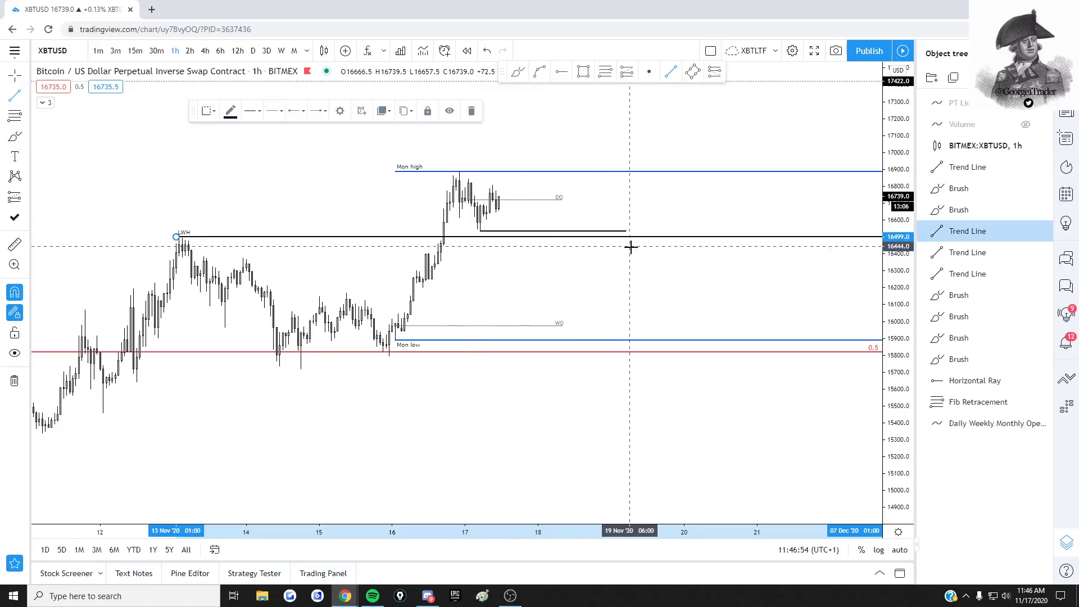
pyautogui.click(538, 230)
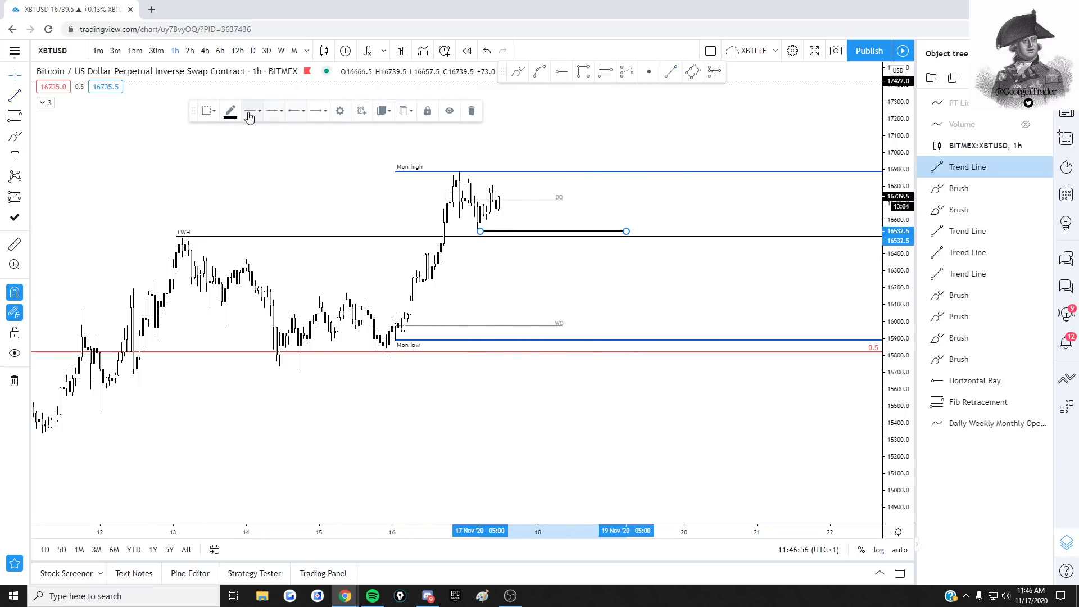
pyautogui.click(253, 133)
pyautogui.click(581, 304)
# Brush a projected path sweeping below LWH and recovering toward Mon high, with a short horizontal mark across its consolidation.
pyautogui.click(15, 137)
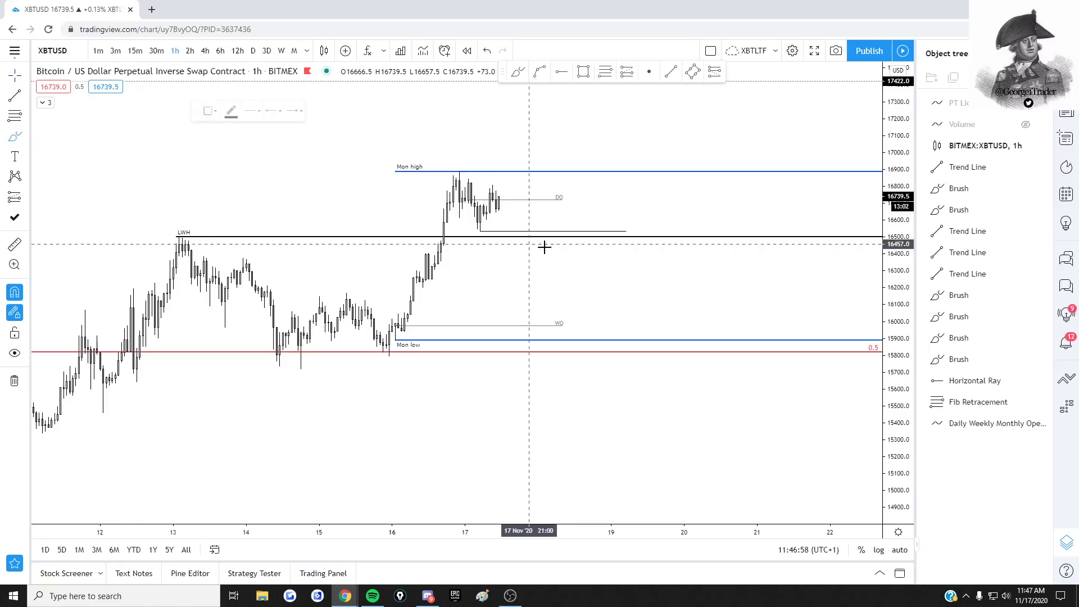
pyautogui.moveTo(499, 199); pyautogui.dragTo(518, 209)
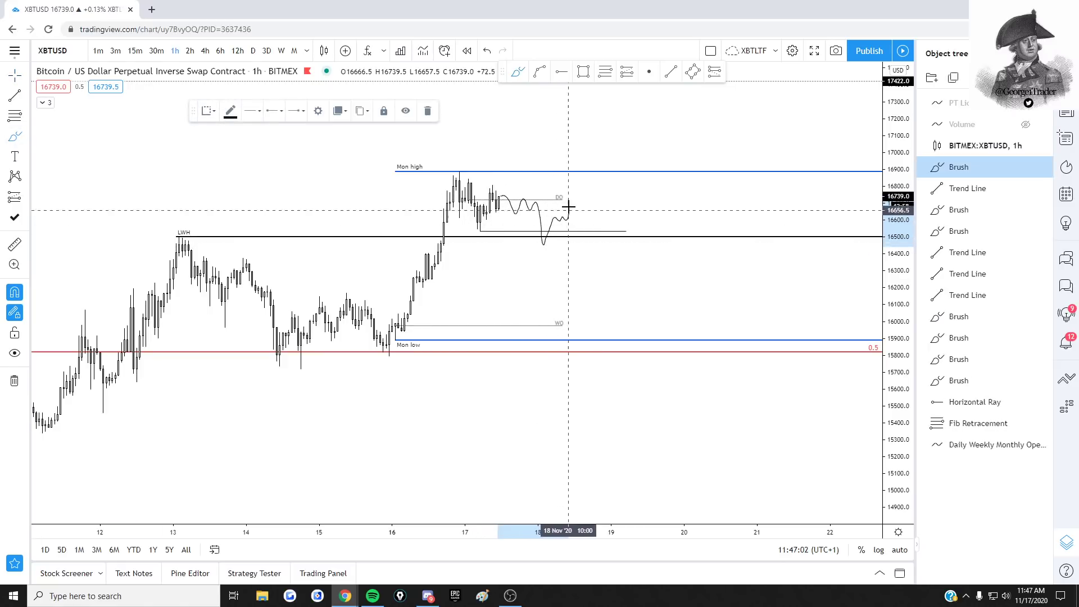
pyautogui.moveTo(555, 215); pyautogui.dragTo(580, 216)
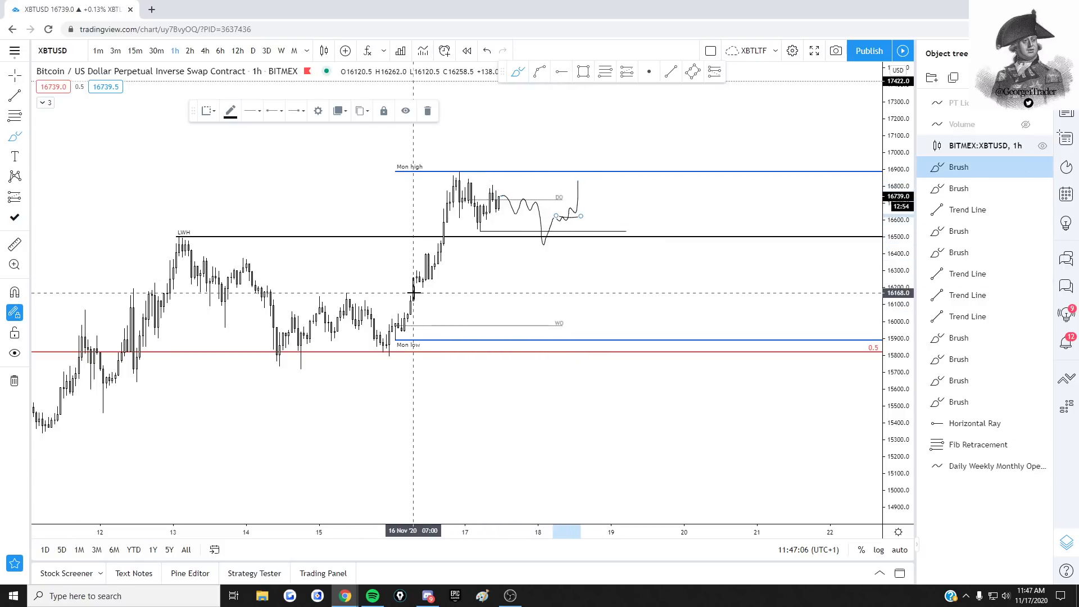
# Underline the 16 November consolidation low, mark an X beneath the projected sweep low, and circle the 17422 level.
pyautogui.moveTo(420, 290); pyautogui.dragTo(435, 284)
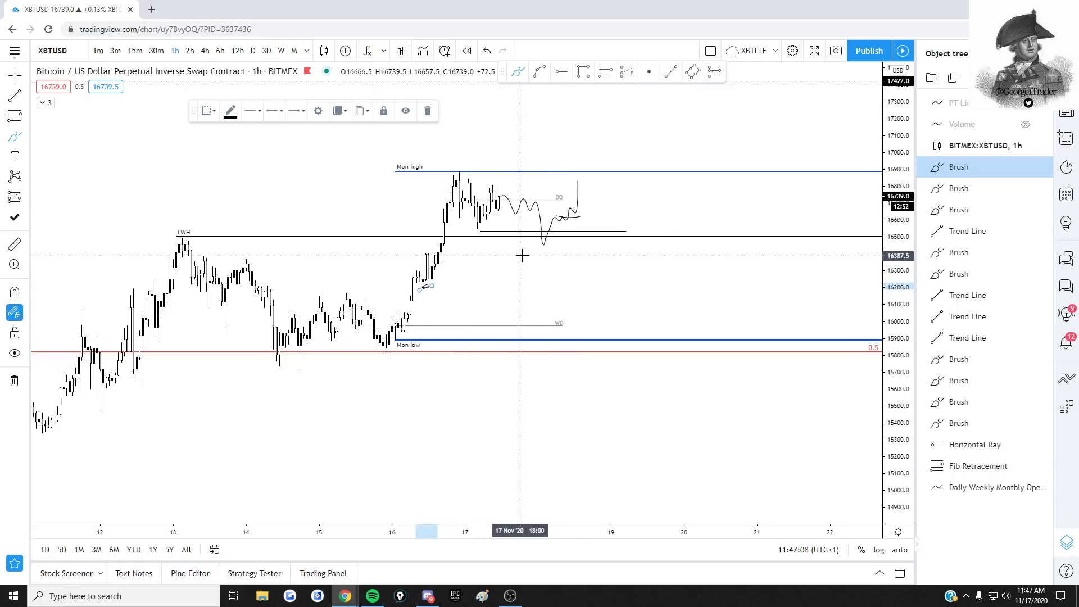
pyautogui.moveTo(535, 255); pyautogui.dragTo(542, 256)
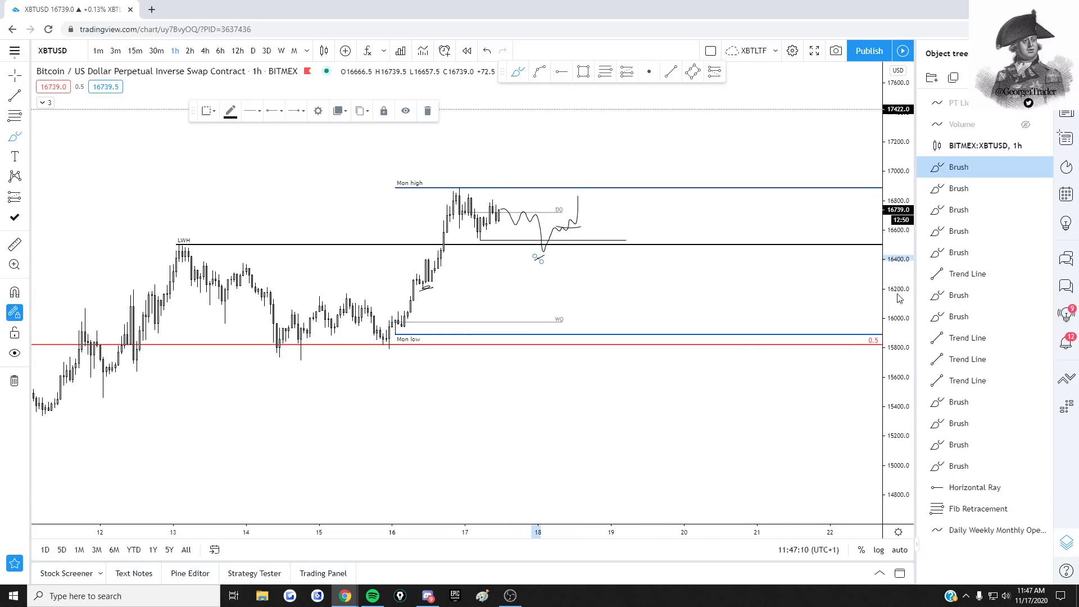
pyautogui.moveTo(713, 106); pyautogui.dragTo(730, 107)
pyautogui.press('Escape')
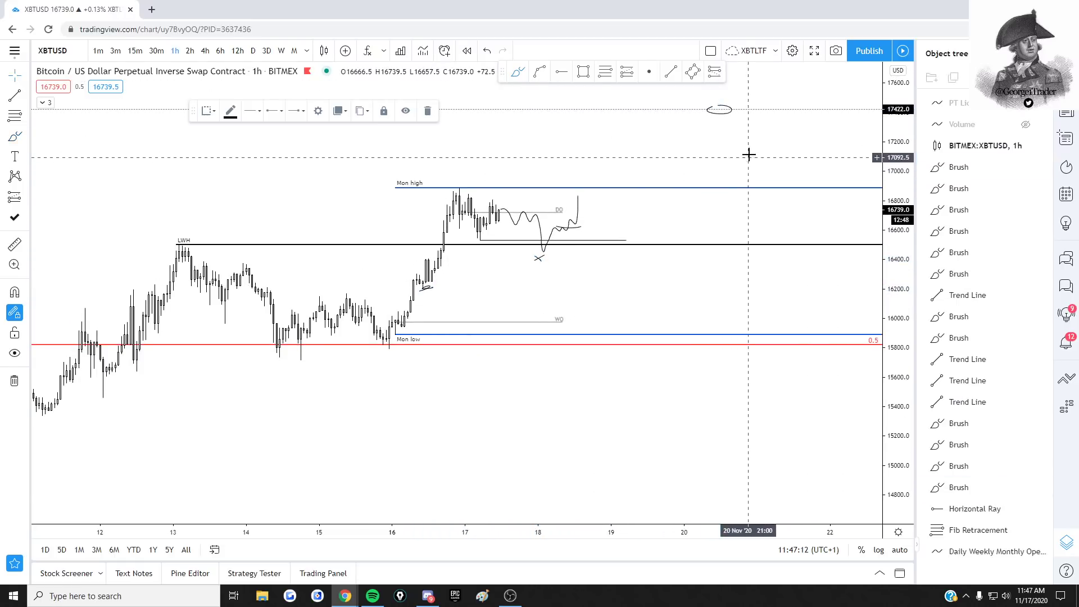
# Delete the brush strokes of the bullish scenario, including the X, the underline, the projected path and the circles on the upper levels.
pyautogui.moveTo(750, 157); pyautogui.dragTo(718, 193)
pyautogui.moveTo(704, 324); pyautogui.dragTo(764, 305)
pyautogui.moveTo(893, 336); pyautogui.dragTo(894, 301)
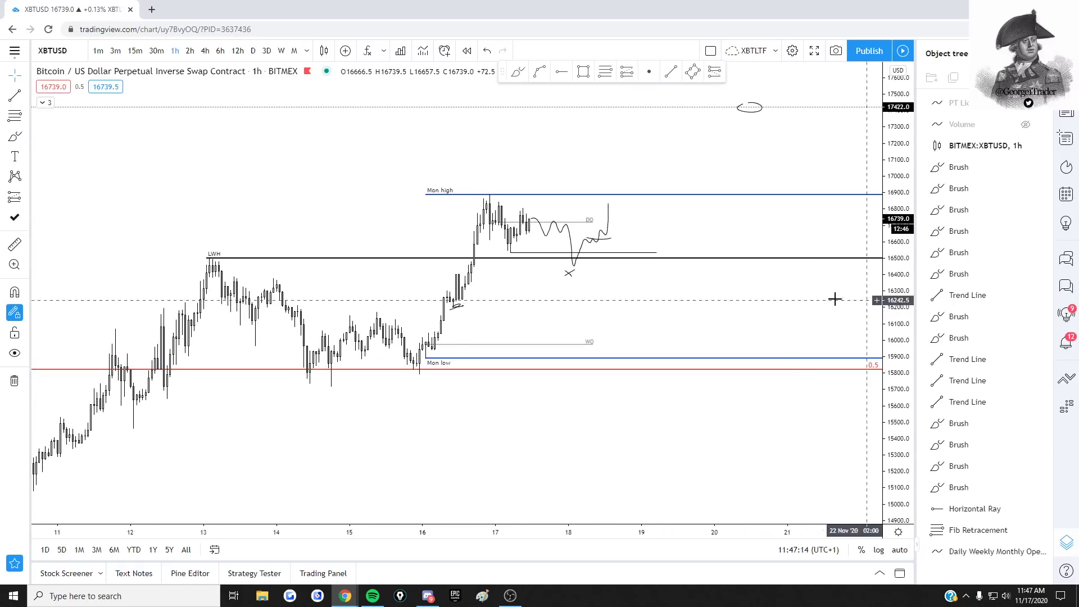
pyautogui.moveTo(771, 299); pyautogui.dragTo(795, 295)
pyautogui.click(593, 271)
pyautogui.press('Delete')
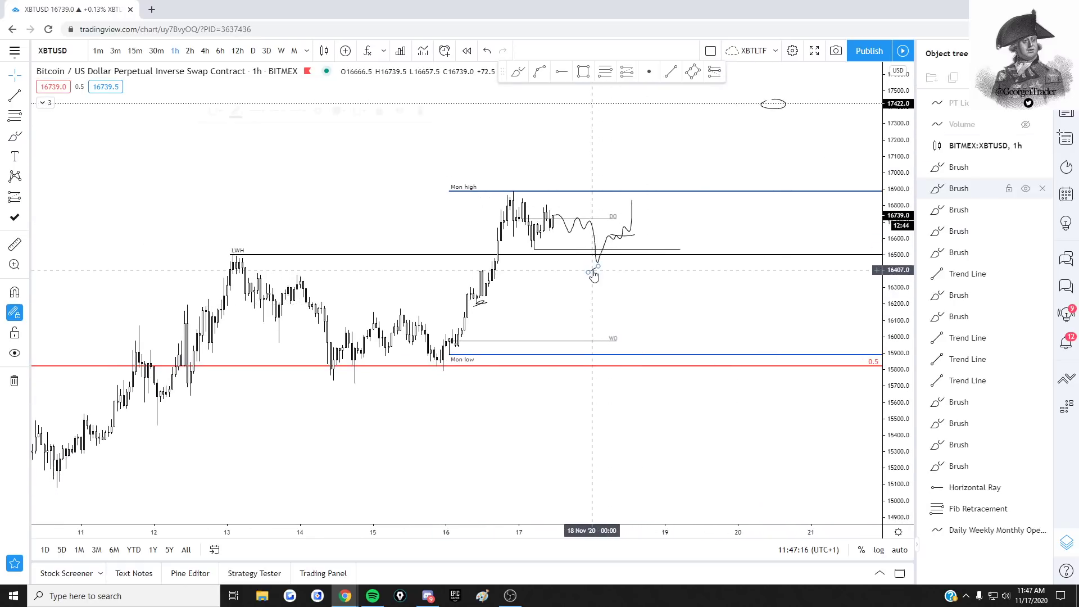
pyautogui.click(593, 271)
pyautogui.press('Delete')
pyautogui.click(1043, 167)
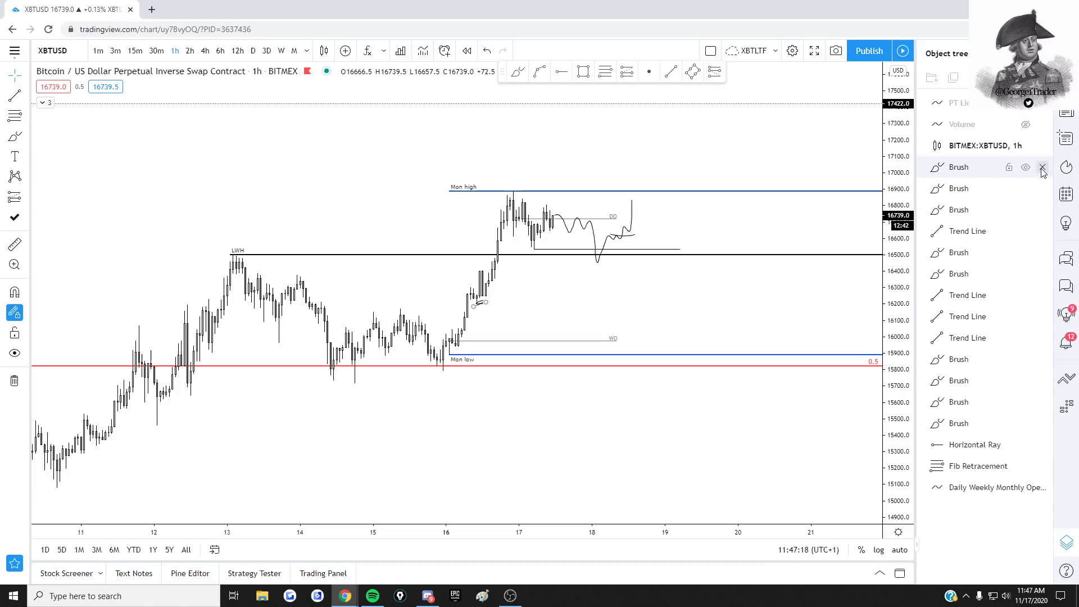
pyautogui.click(1043, 167)
pyautogui.click(1043, 167)
pyautogui.click(1043, 167)
pyautogui.click(1043, 189)
pyautogui.click(1043, 189)
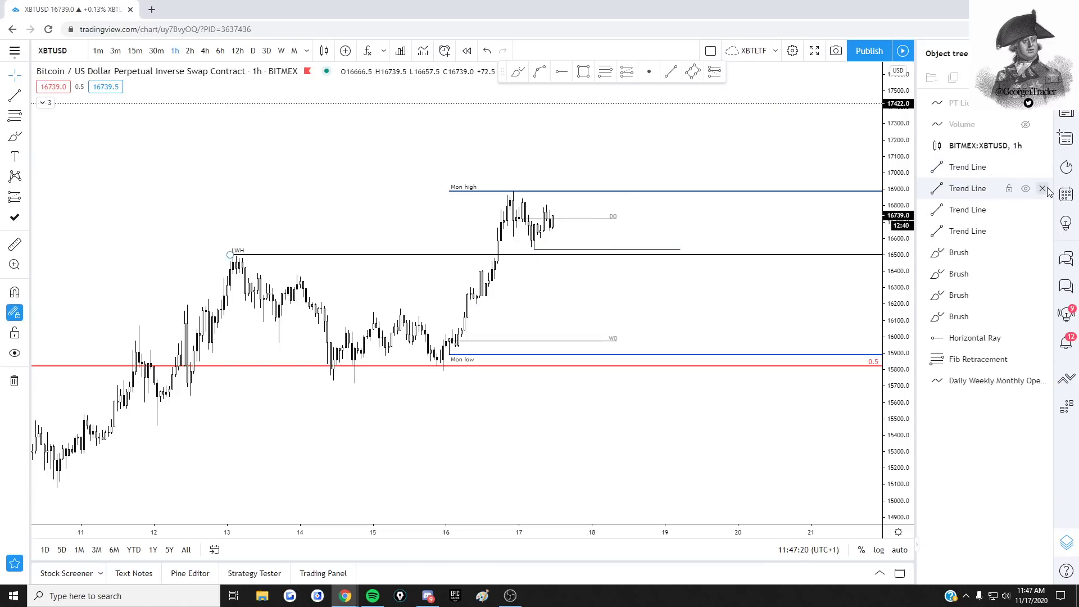
# Delete the four remaining older brush strokes from the chart's object tree.
pyautogui.click(1043, 253)
pyautogui.click(1044, 253)
pyautogui.click(1043, 253)
pyautogui.click(1043, 253)
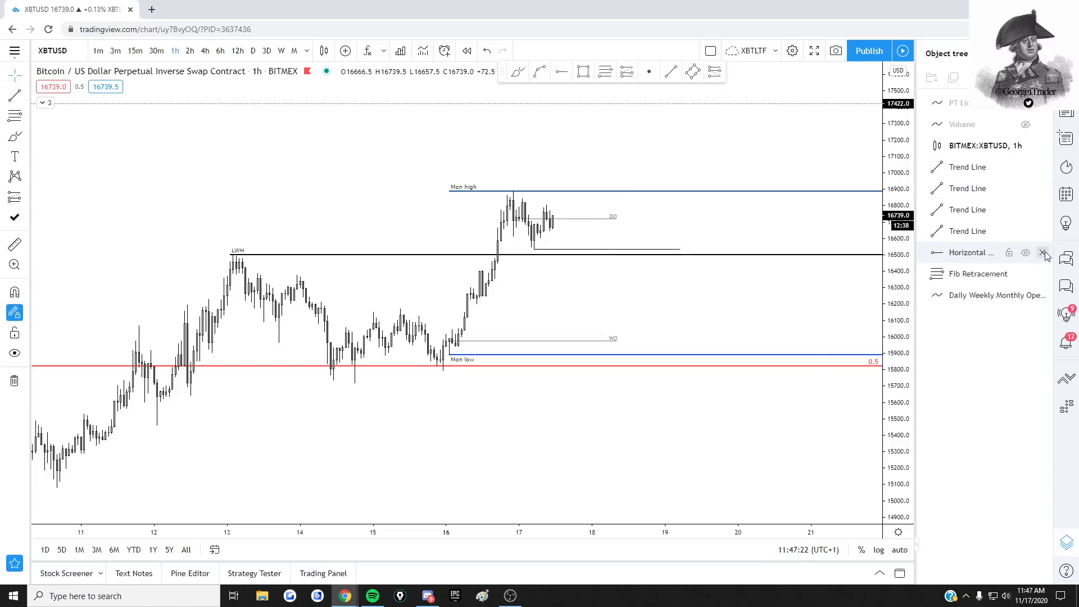
# Brush a bearish path spiking above Mon high and dropping through LWH to about 16300, with a horizontal mark at about 16390.
pyautogui.moveTo(628, 126); pyautogui.dragTo(582, 132)
pyautogui.click(15, 136)
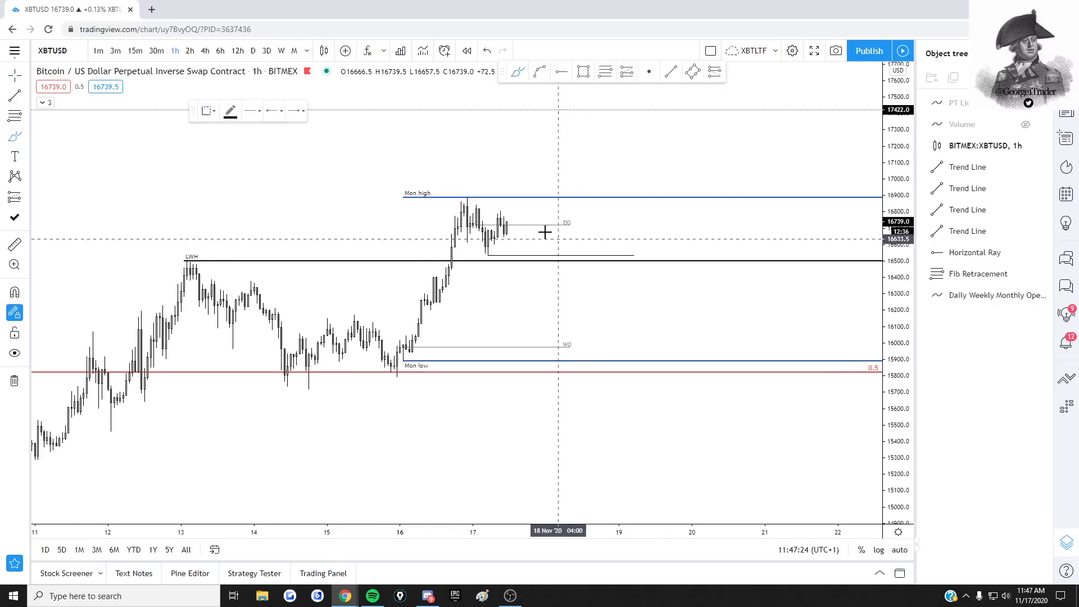
pyautogui.moveTo(514, 220); pyautogui.dragTo(524, 184)
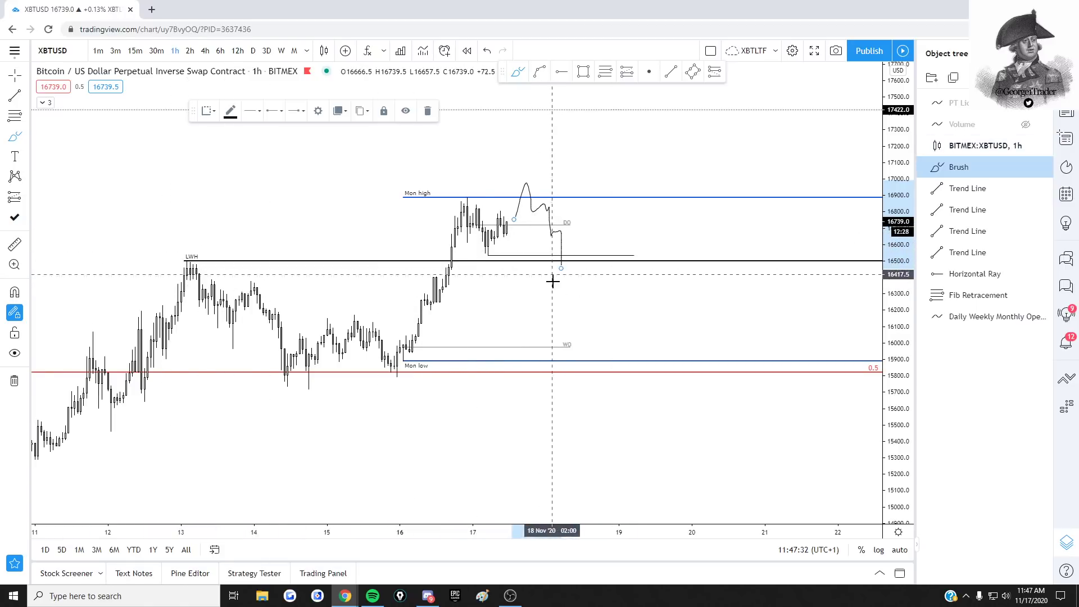
pyautogui.moveTo(560, 268); pyautogui.dragTo(562, 285)
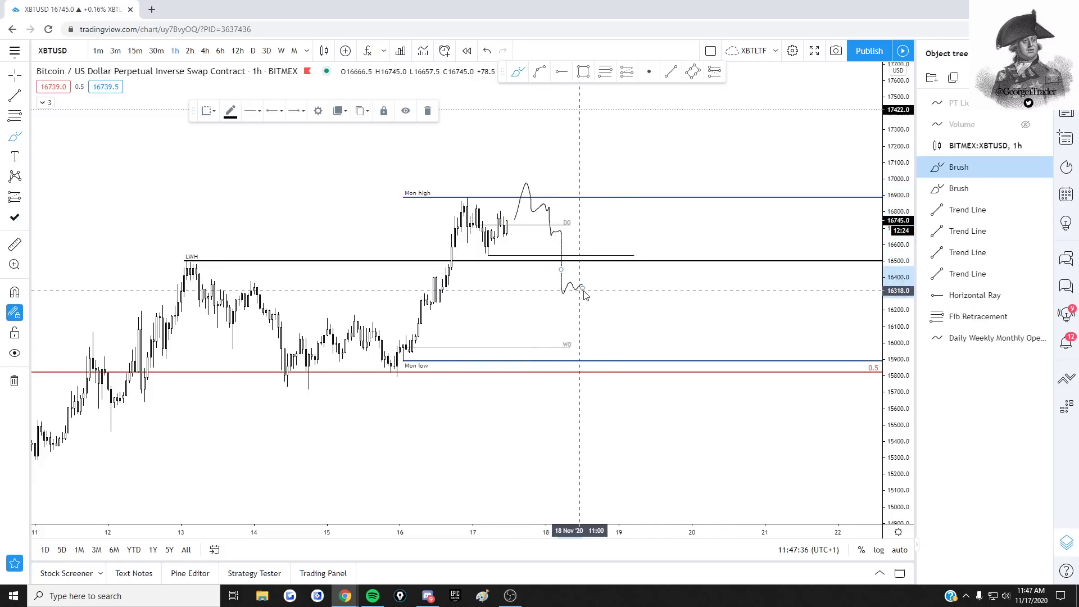
pyautogui.moveTo(583, 290); pyautogui.dragTo(610, 278)
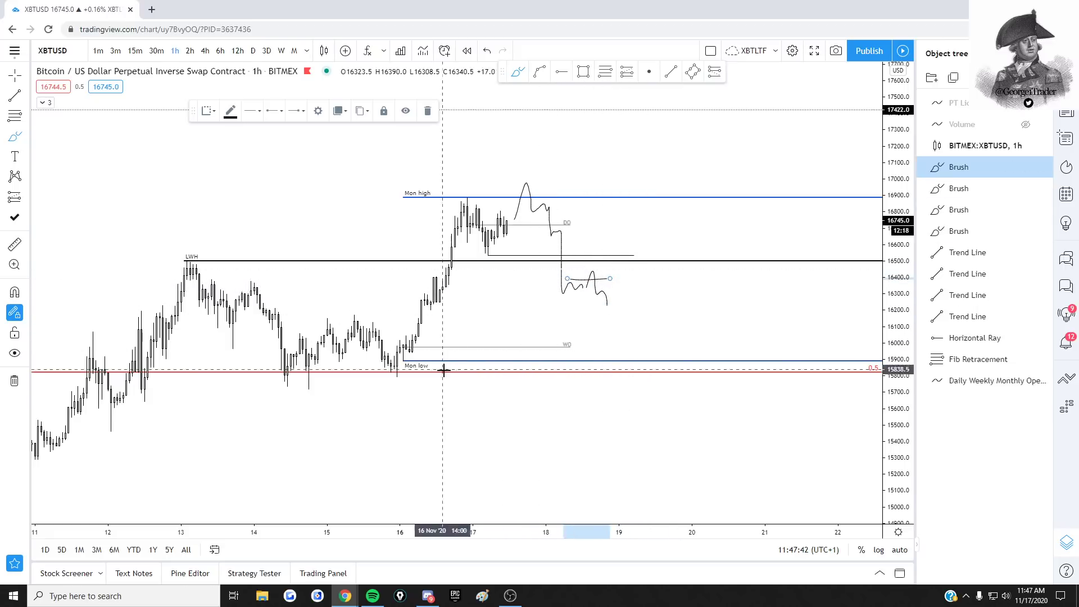
# Brush a bullish reversal path sweeping below Mon low to about 15640 and rising to about 16240, with a horizontal mark near the weekly open.
pyautogui.scroll(-1, 630, 382)
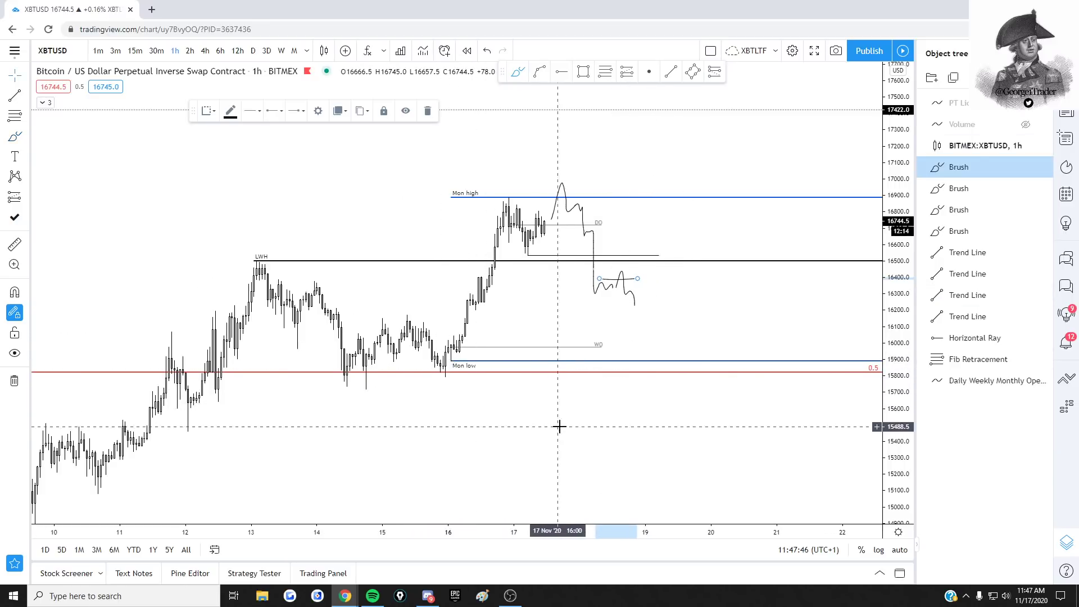
pyautogui.moveTo(552, 422); pyautogui.dragTo(498, 378)
pyautogui.click(15, 136)
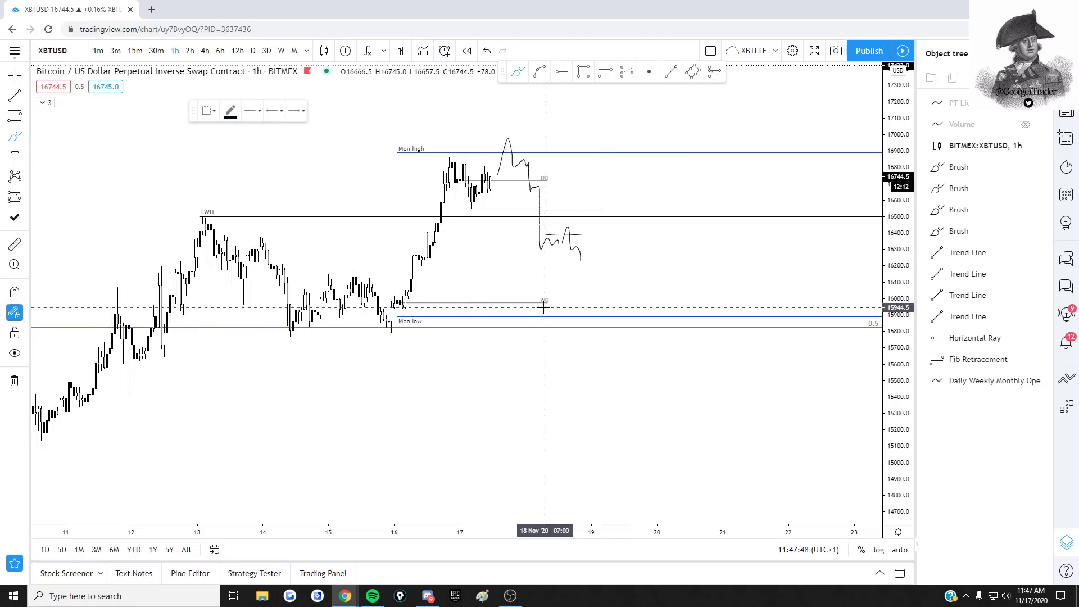
pyautogui.moveTo(576, 300); pyautogui.dragTo(583, 337)
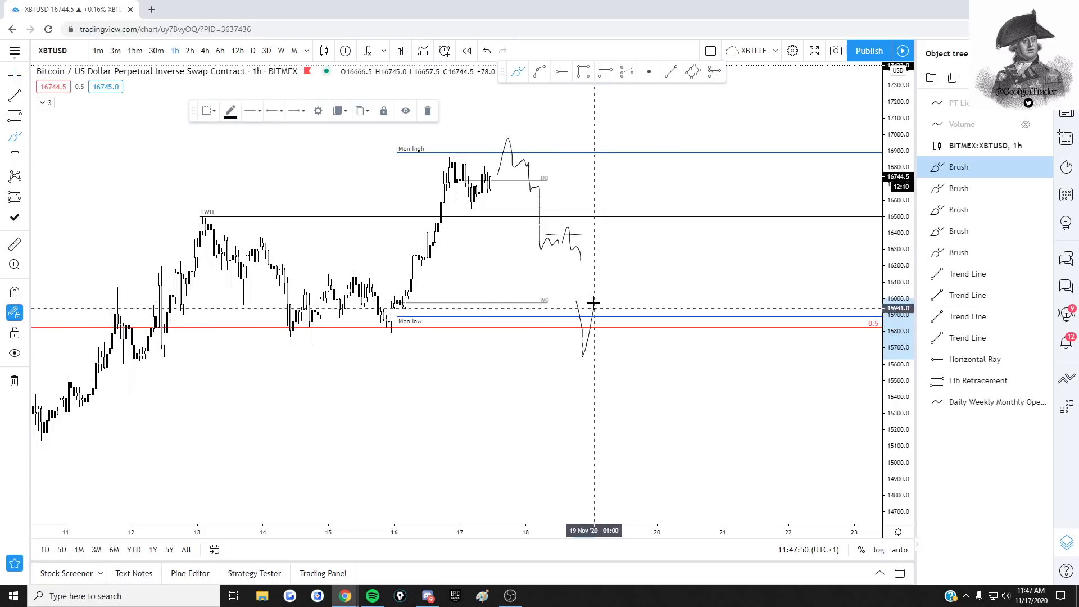
pyautogui.moveTo(602, 303)
pyautogui.mouseDown()
pyautogui.moveTo(621, 302)
pyautogui.moveTo(617, 311)
pyautogui.mouseUp()
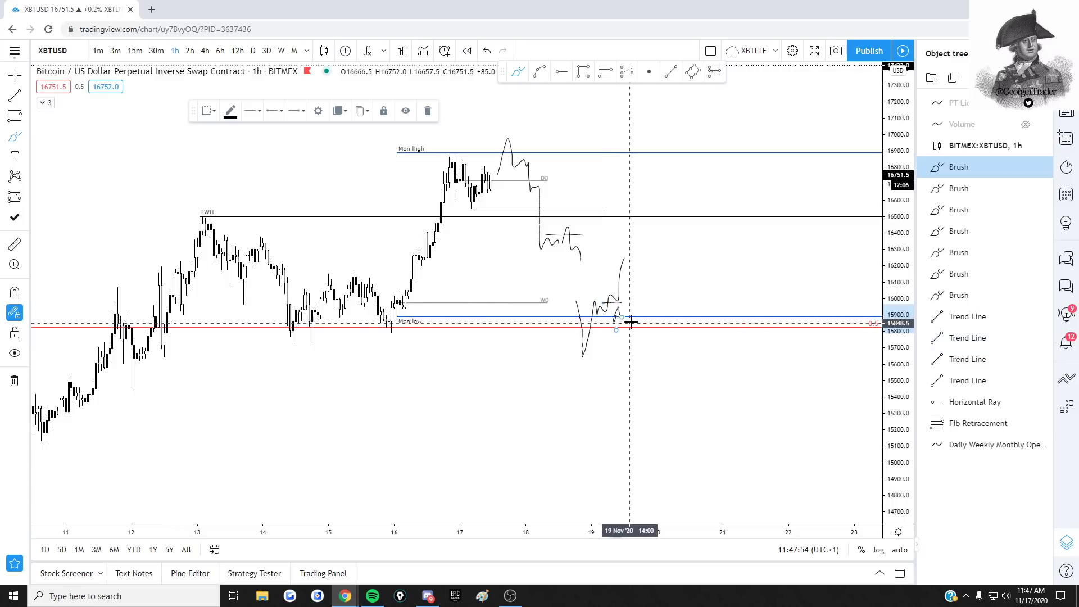
pyautogui.press('Escape')
pyautogui.moveTo(696, 279); pyautogui.dragTo(713, 315)
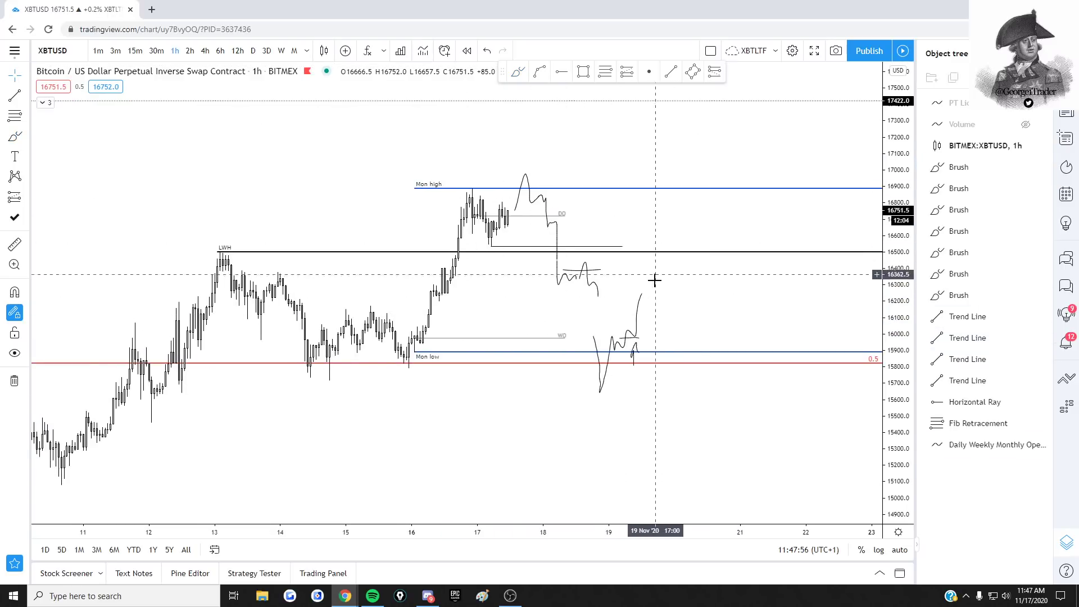
# Brush a breakdown path falling from the consolidation low through LWH to about 16080, with a short horizontal mark at about 16370.
pyautogui.click(14, 138)
pyautogui.moveTo(543, 248); pyautogui.dragTo(548, 280)
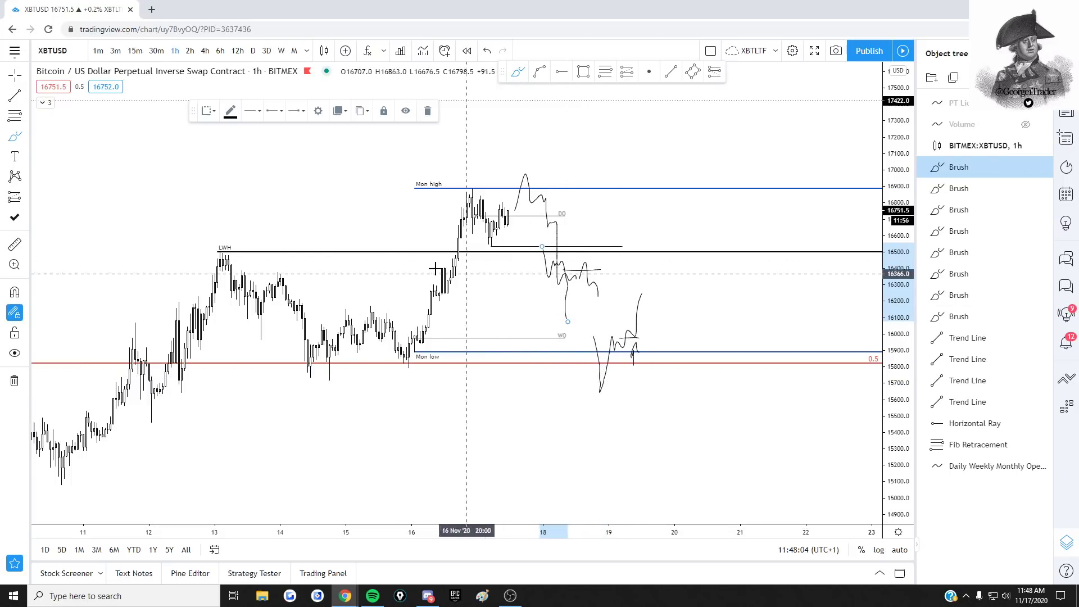
pyautogui.moveTo(549, 278); pyautogui.dragTo(571, 266)
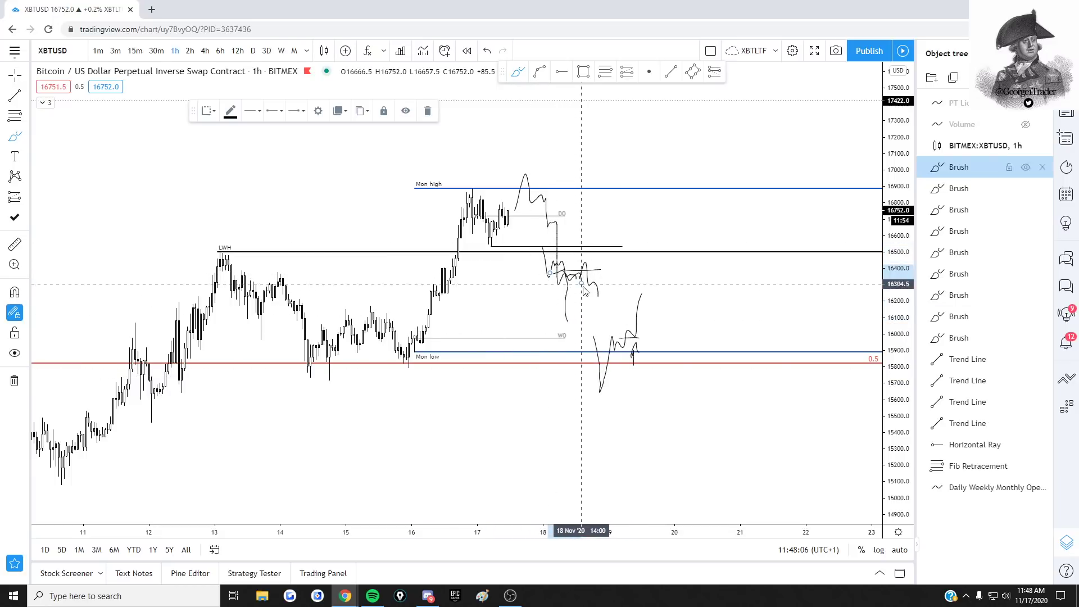
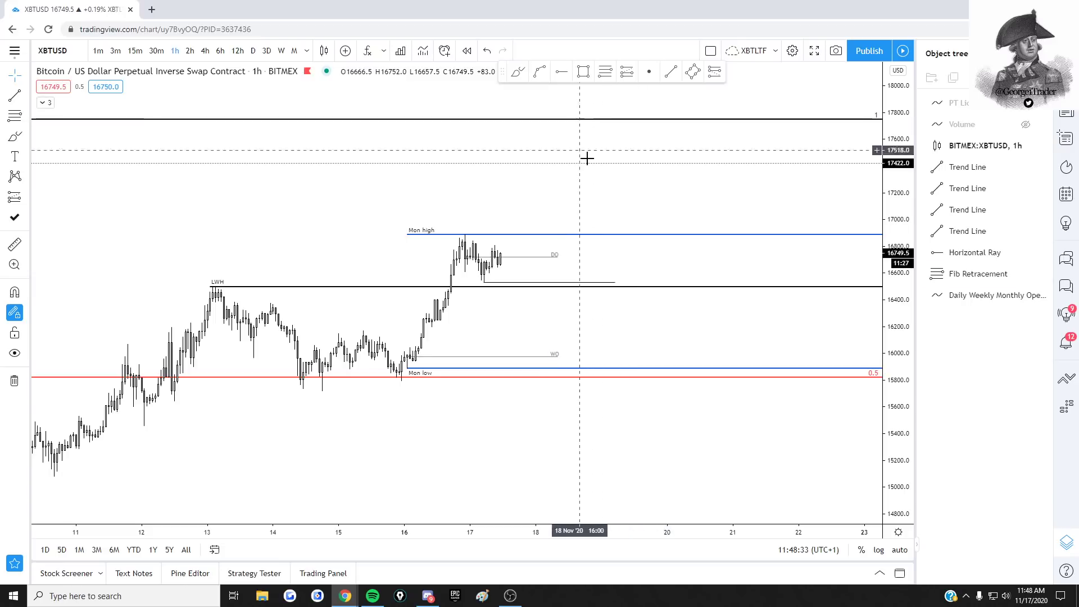
pyautogui.moveTo(674, 151); pyautogui.dragTo(632, 148)
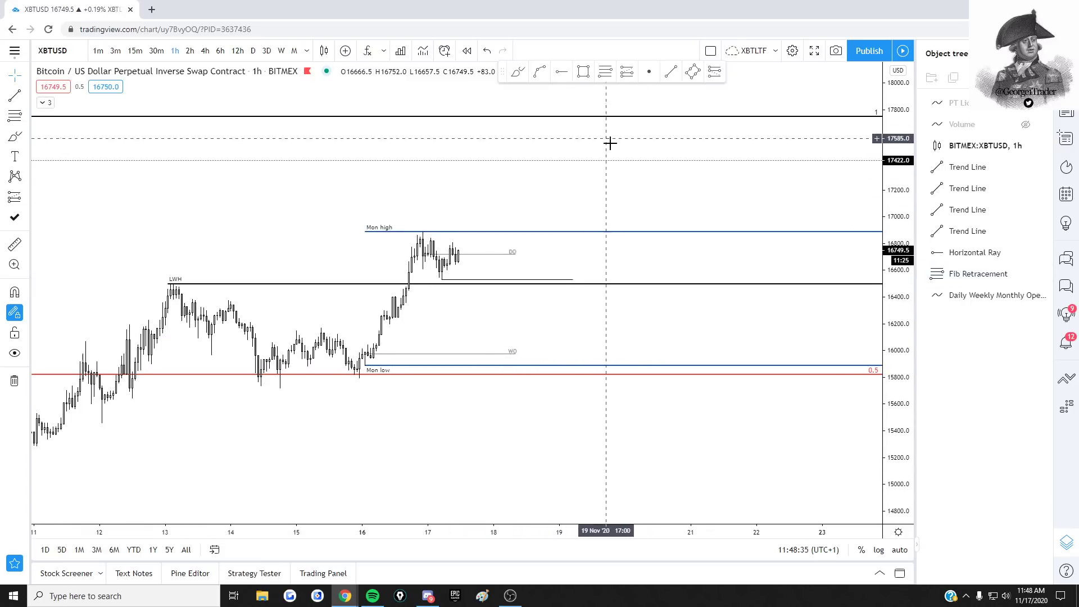
pyautogui.moveTo(502, 368); pyautogui.dragTo(499, 324)
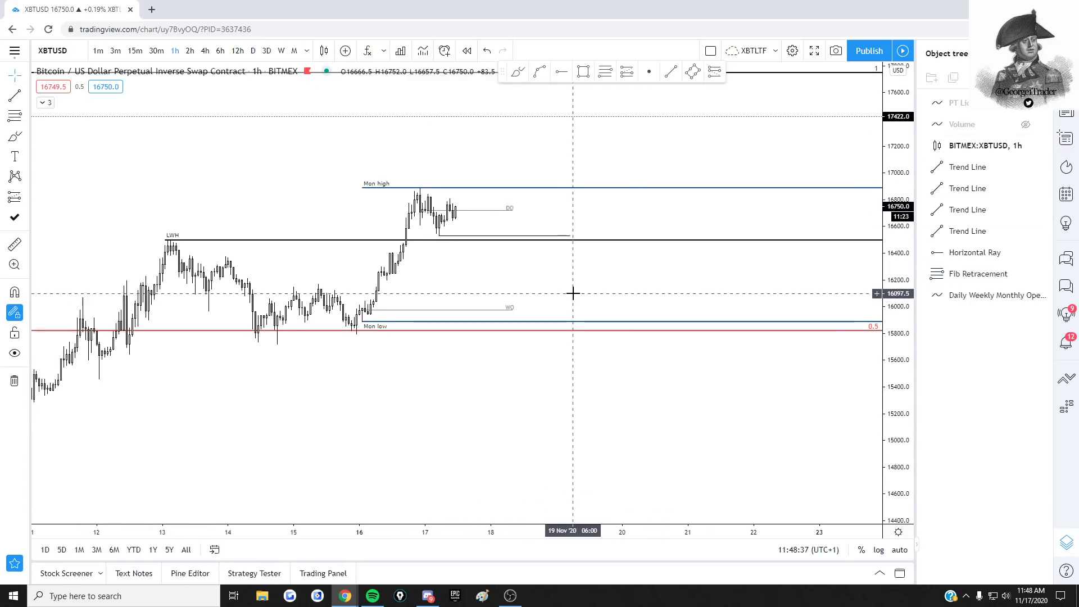
pyautogui.moveTo(456, 369); pyautogui.dragTo(457, 381)
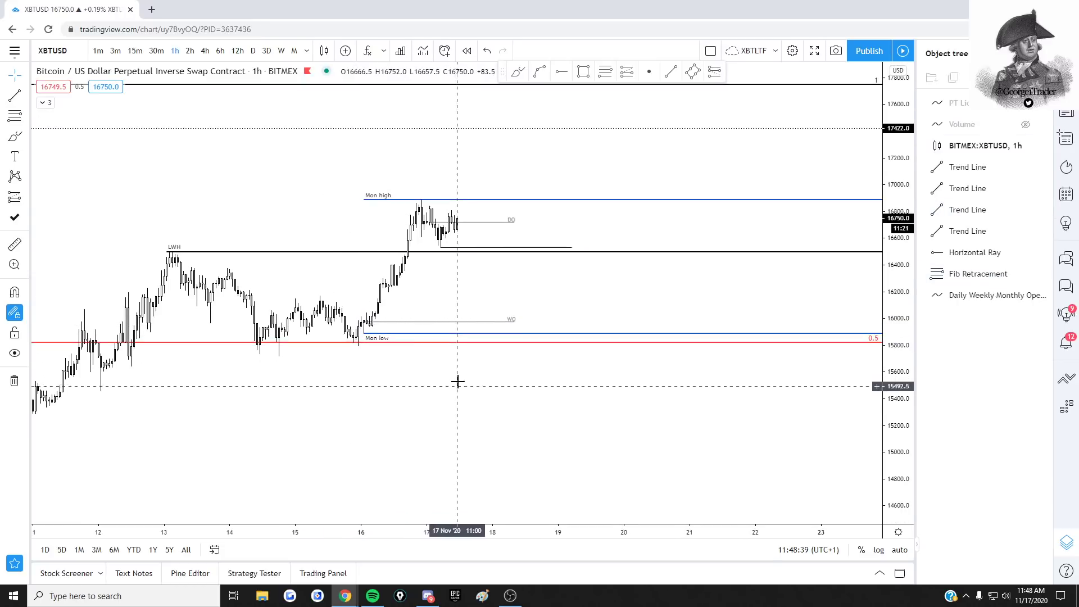
pyautogui.moveTo(694, 176); pyautogui.dragTo(749, 200)
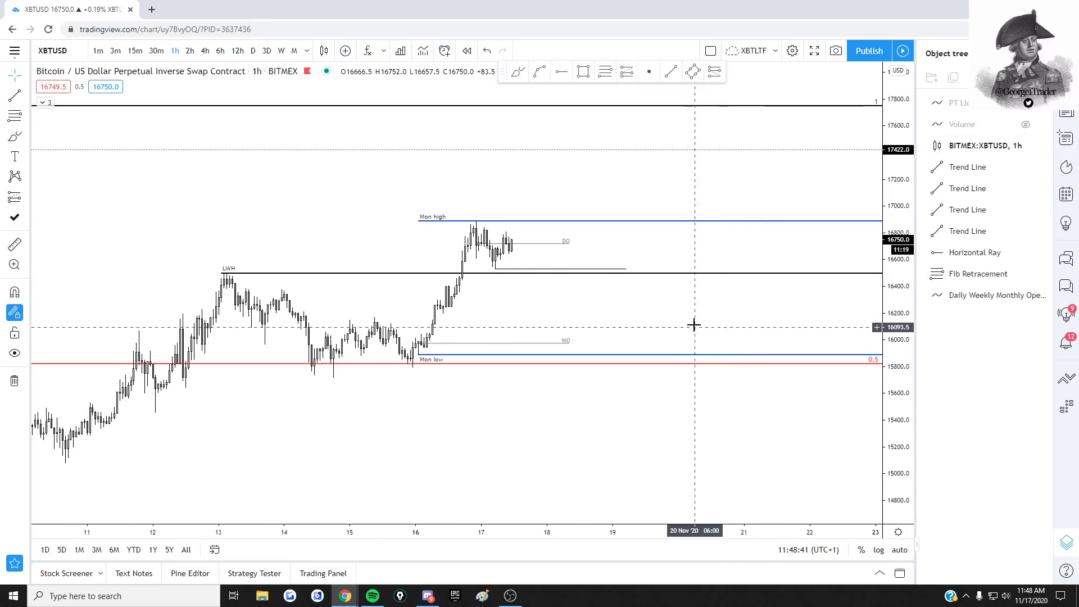
pyautogui.moveTo(693, 323); pyautogui.dragTo(718, 330)
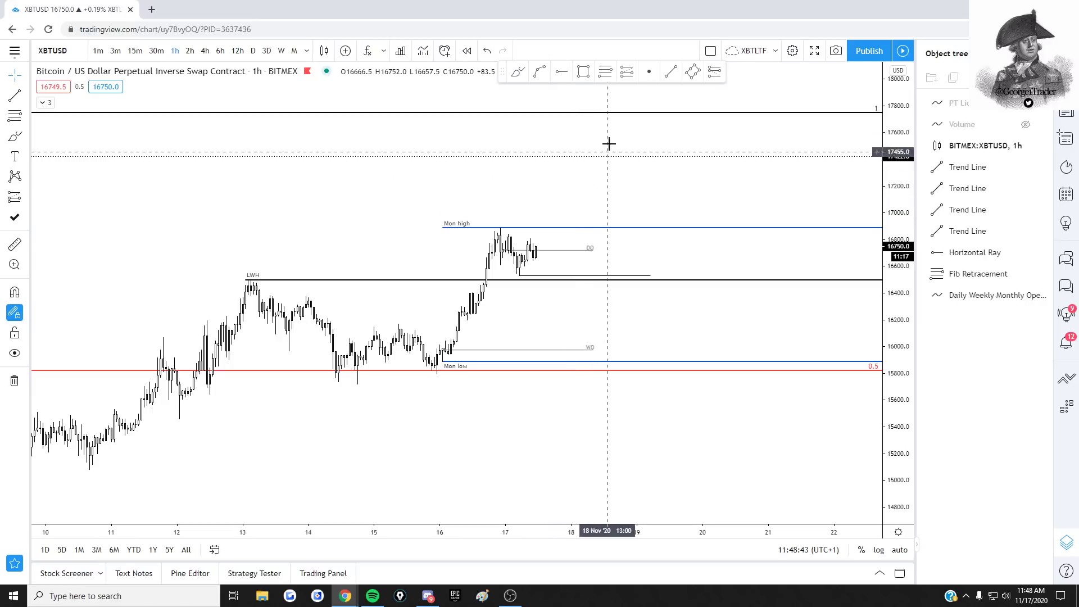
# Brush a dip from the daily open through LWH with a small bounce to about 16550, and mark an X above the Monday high.
pyautogui.click(14, 137)
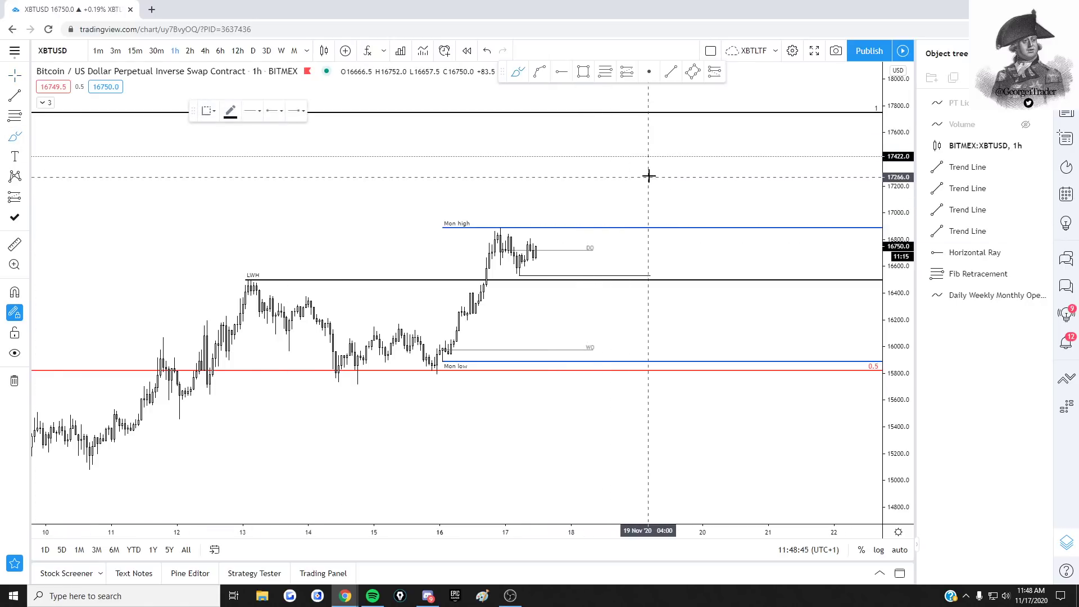
pyautogui.moveTo(539, 253); pyautogui.dragTo(550, 276)
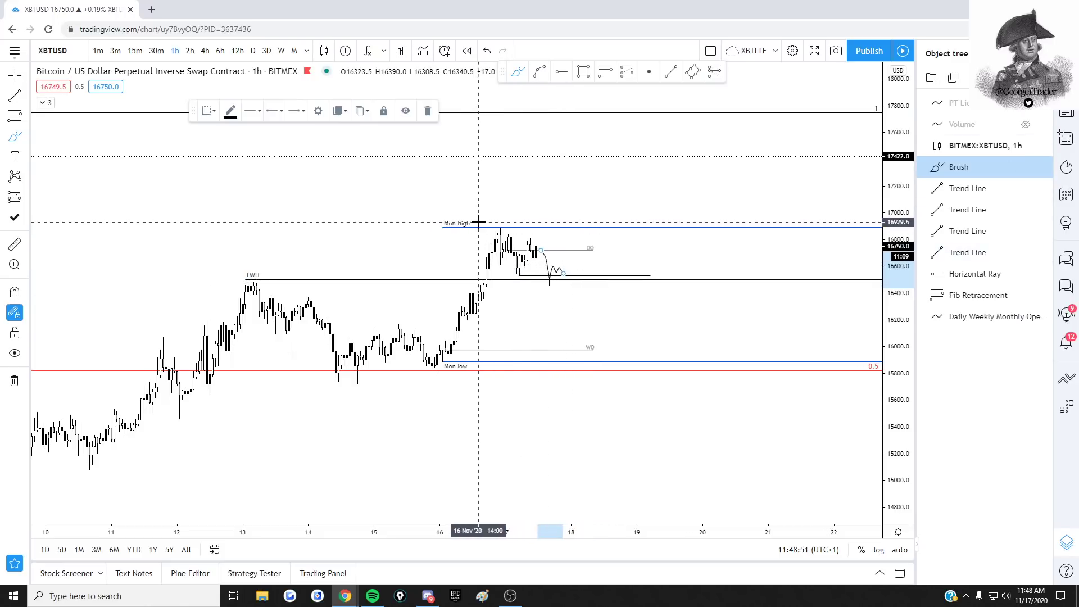
pyautogui.moveTo(494, 224)
pyautogui.mouseDown()
pyautogui.moveTo(500, 214)
pyautogui.moveTo(503, 225)
pyautogui.mouseUp()
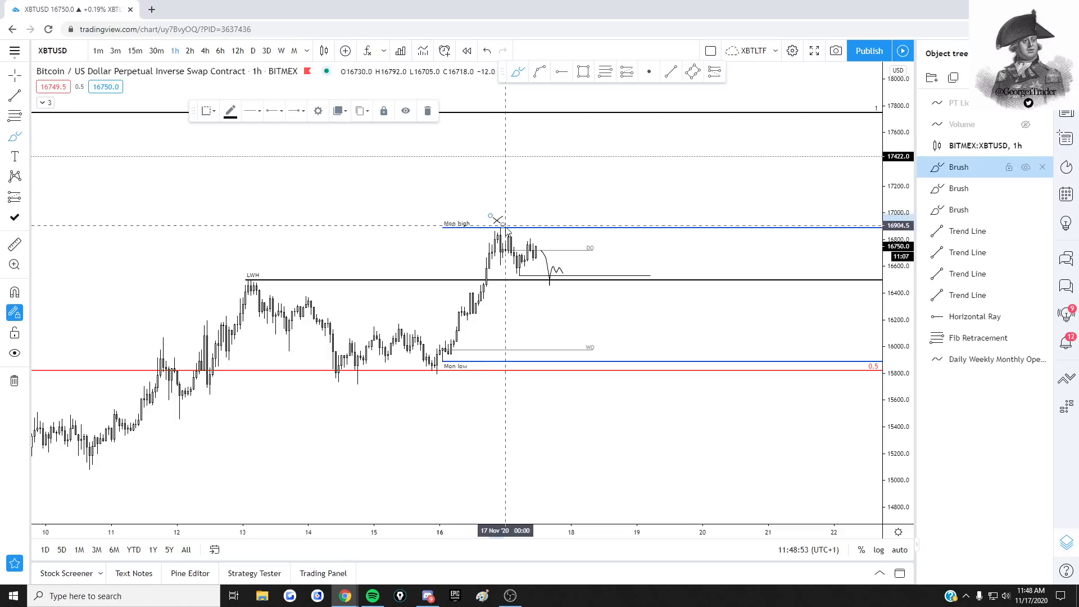
# Circle the 17422 level and brush a path ranging below Mon high, marked at about 16810, that breaks out to about 17100 with an arrowhead.
pyautogui.moveTo(626, 153); pyautogui.dragTo(631, 152)
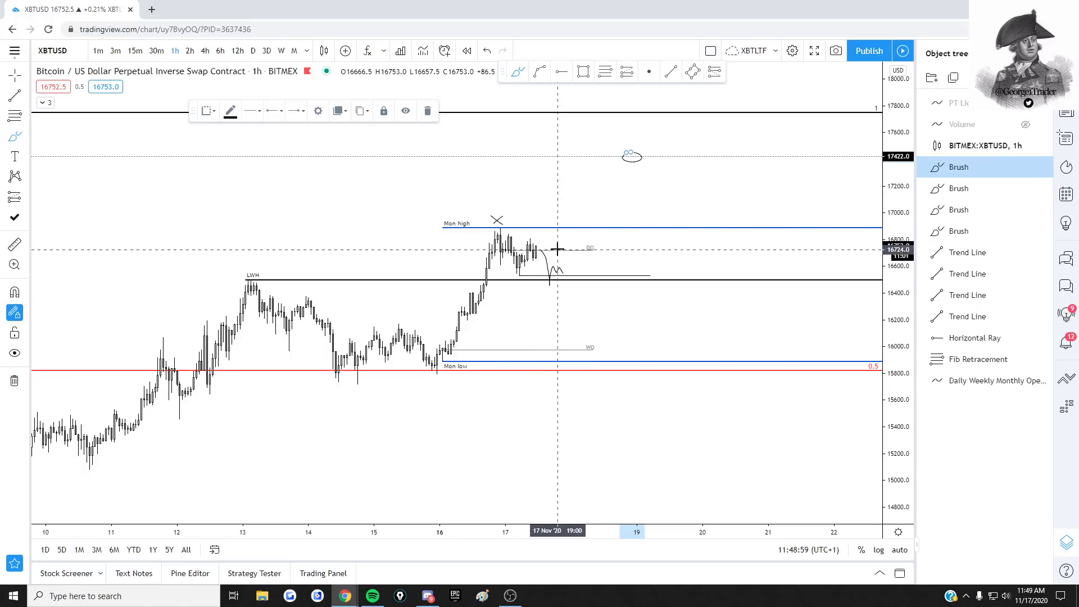
pyautogui.moveTo(539, 250)
pyautogui.mouseDown()
pyautogui.moveTo(543, 238)
pyautogui.moveTo(550, 253)
pyautogui.moveTo(580, 240)
pyautogui.mouseUp()
pyautogui.moveTo(569, 201); pyautogui.dragTo(577, 203)
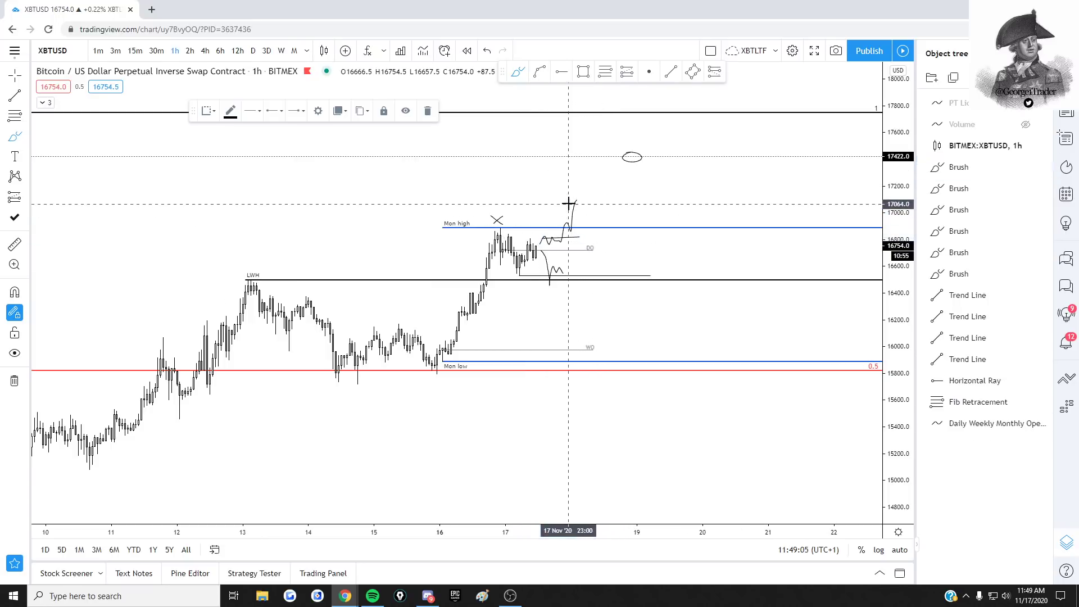
pyautogui.press('Escape')
pyautogui.moveTo(653, 209); pyautogui.dragTo(648, 209)
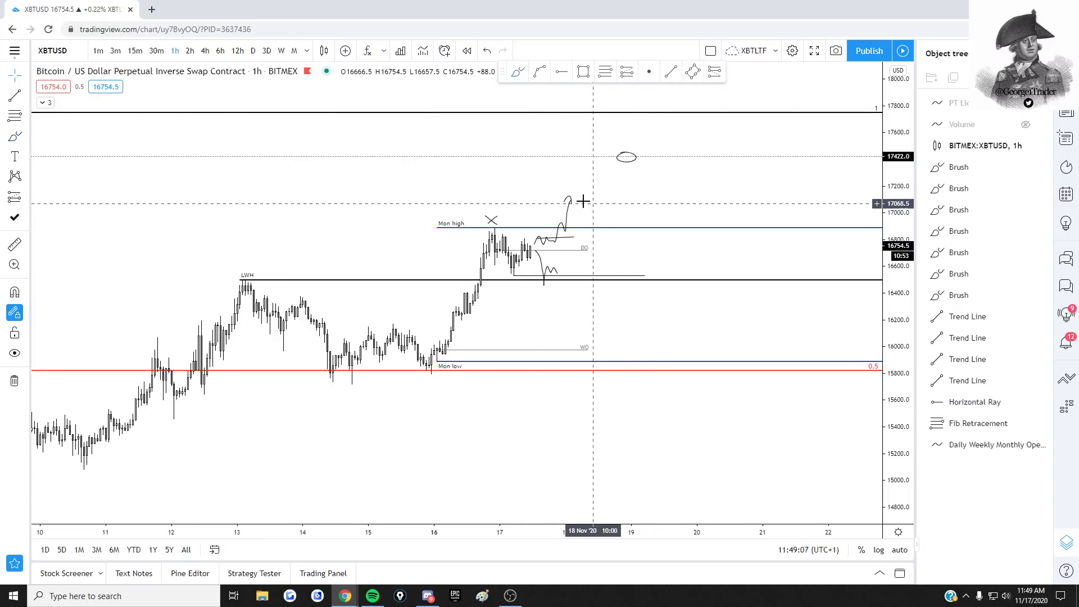
pyautogui.click(571, 200)
pyautogui.click(740, 265)
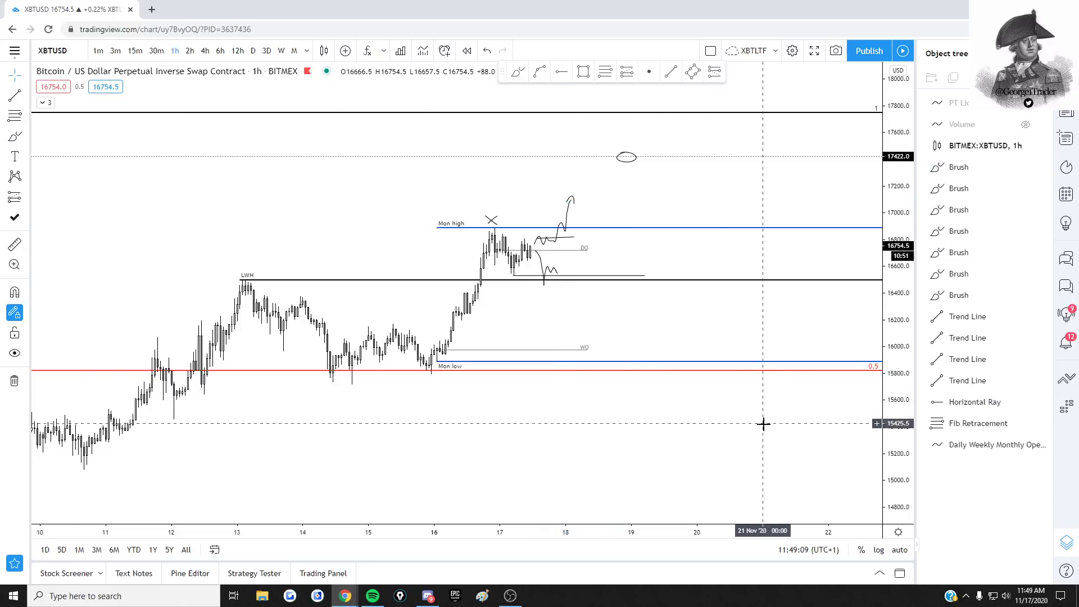
pyautogui.hscroll(-4, 638, 460)
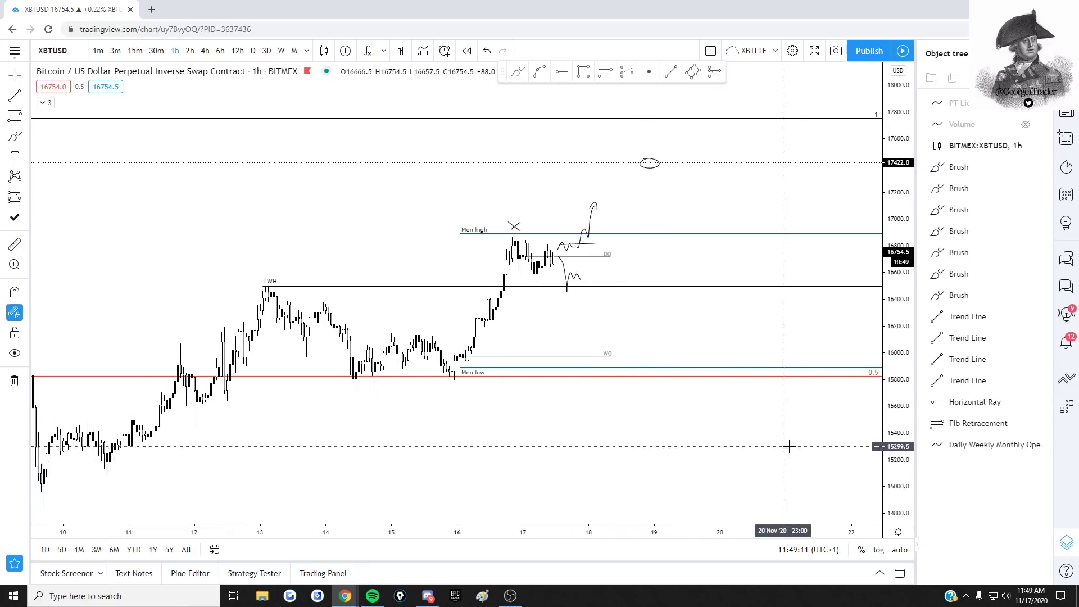
pyautogui.hscroll(4, 701, 448)
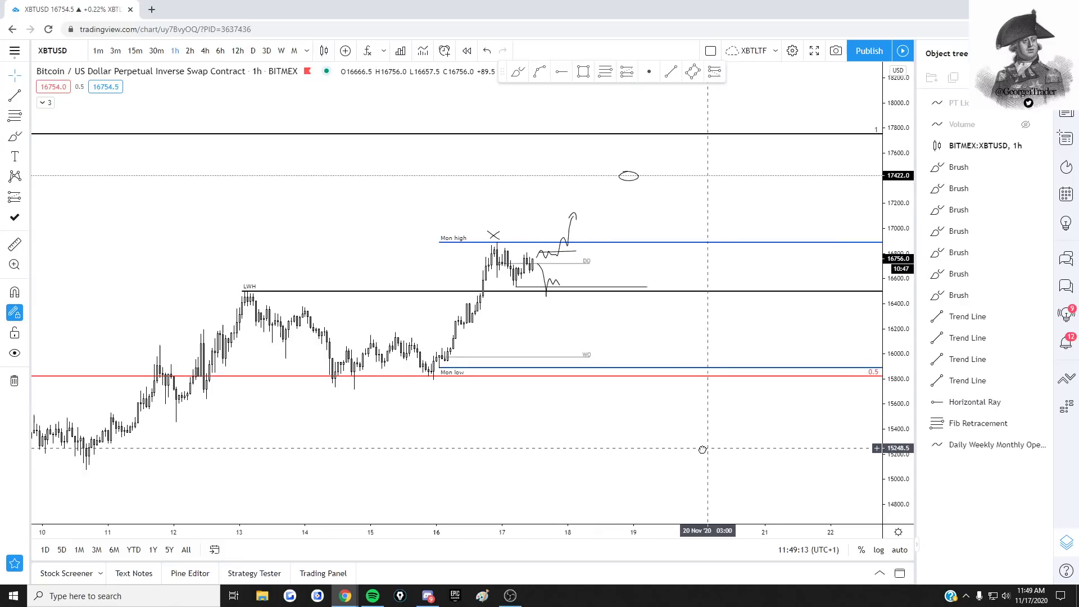
pyautogui.hscroll(3, 747, 222)
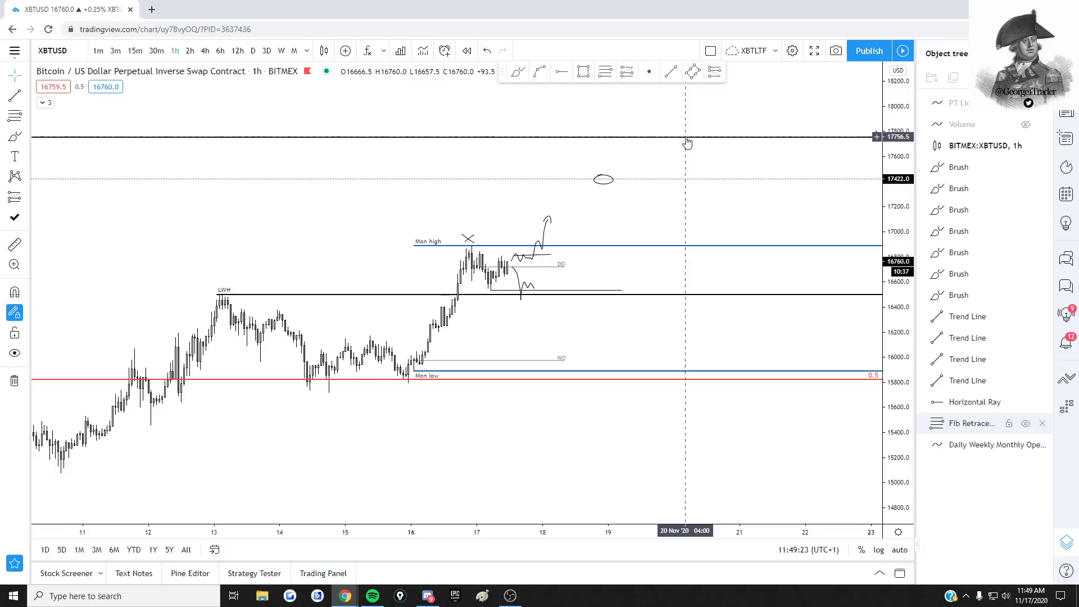
pyautogui.moveTo(691, 209); pyautogui.dragTo(645, 197)
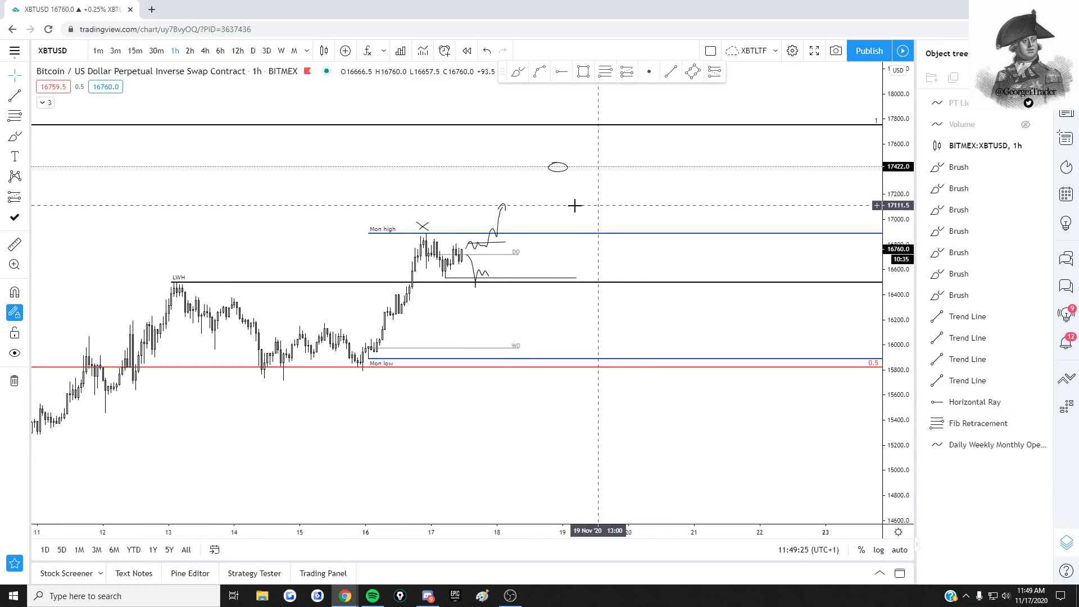
pyautogui.moveTo(666, 475); pyautogui.dragTo(707, 442)
pyautogui.moveTo(903, 414); pyautogui.dragTo(897, 392)
pyautogui.moveTo(793, 338); pyautogui.dragTo(764, 334)
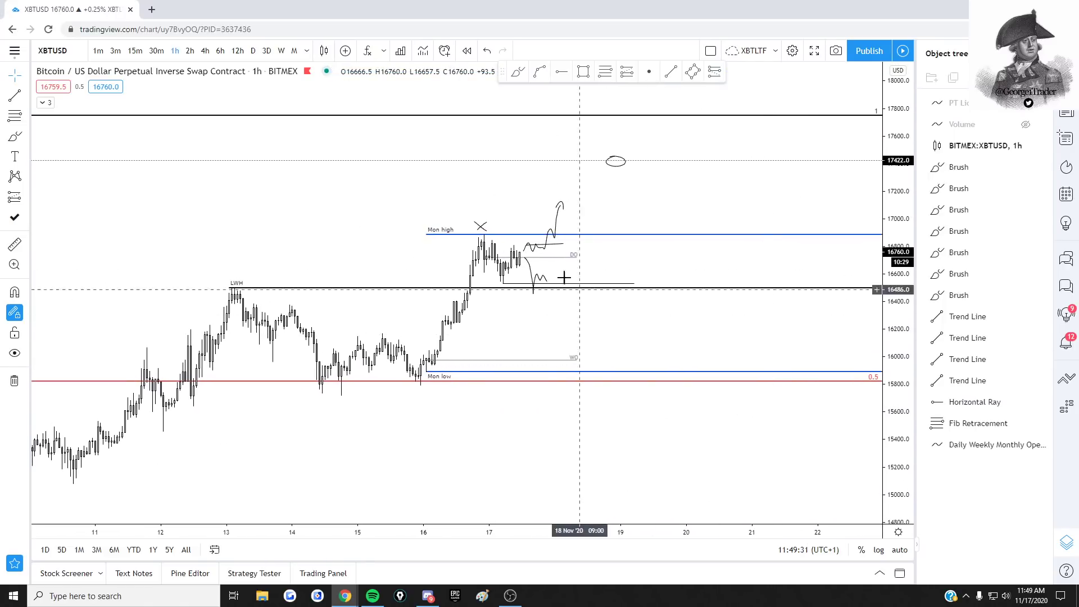
pyautogui.moveTo(734, 267); pyautogui.dragTo(715, 259)
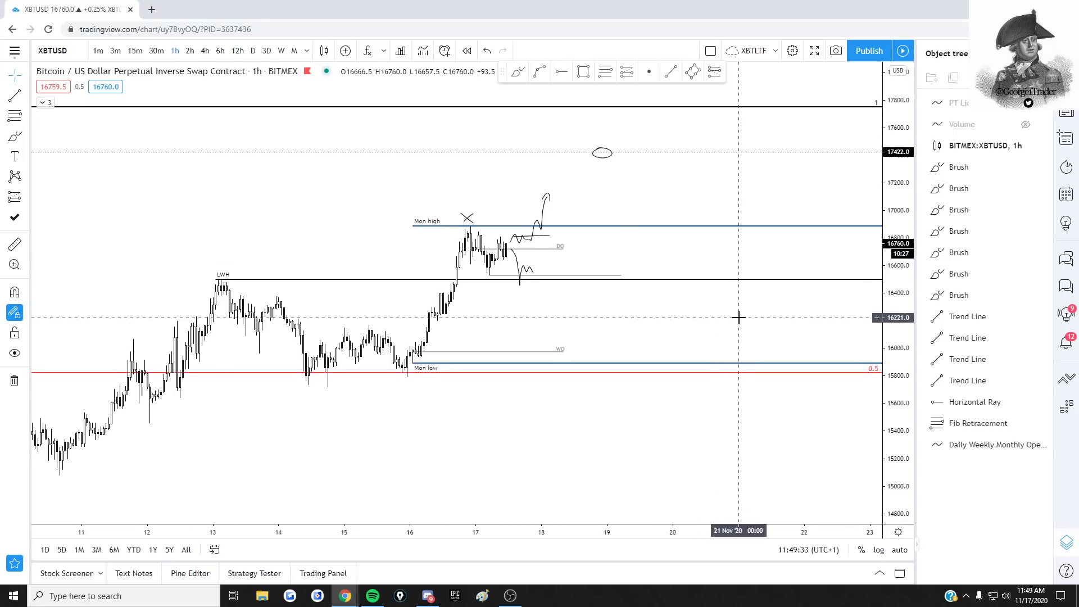
pyautogui.hscroll(-3, 727, 426)
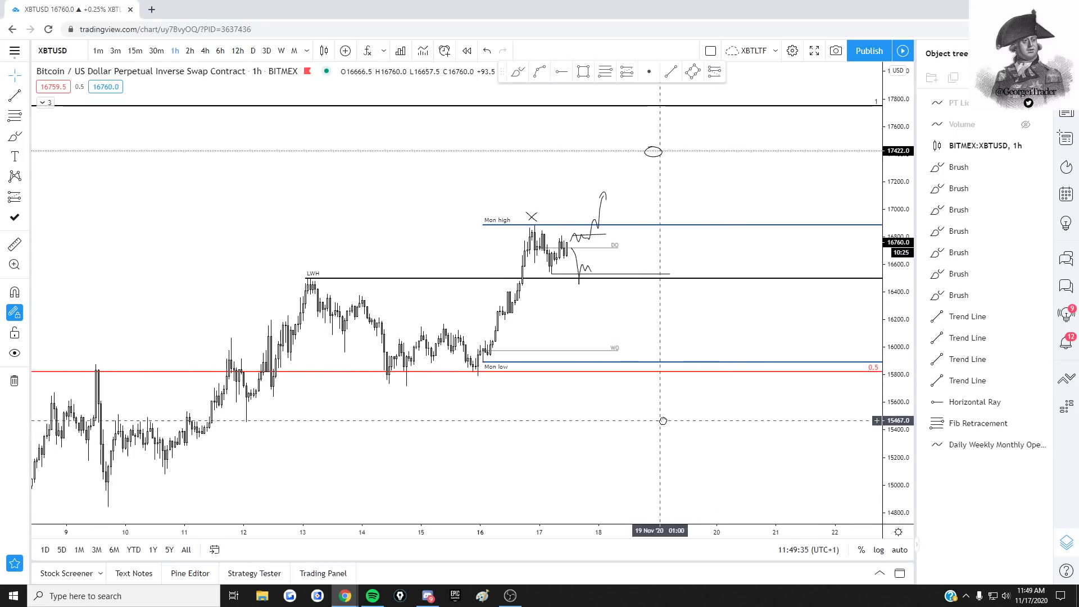
pyautogui.moveTo(656, 427); pyautogui.dragTo(698, 445)
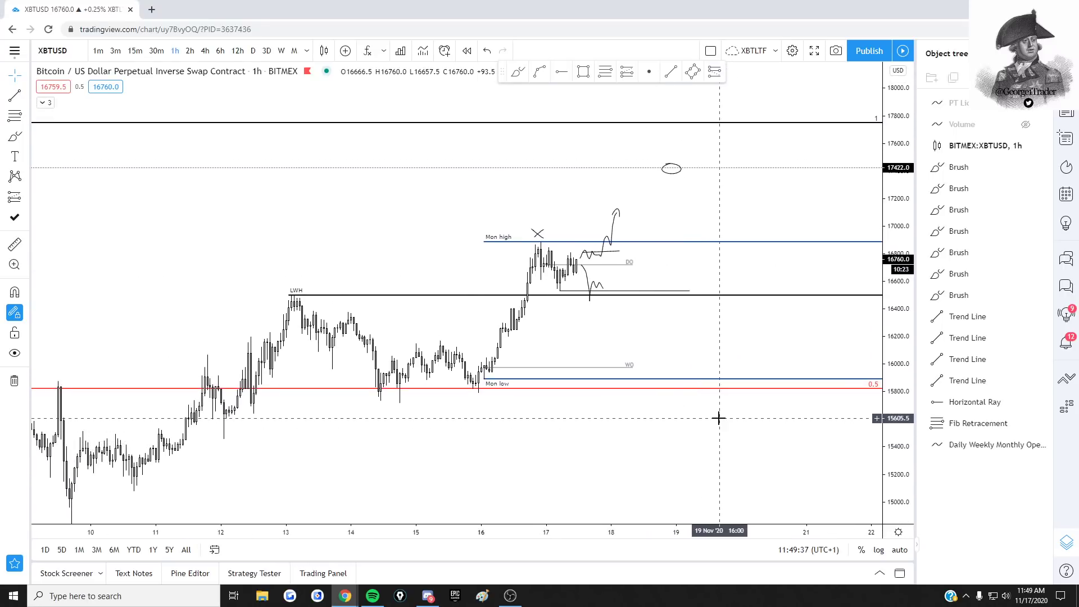
pyautogui.hscroll(2, 727, 339)
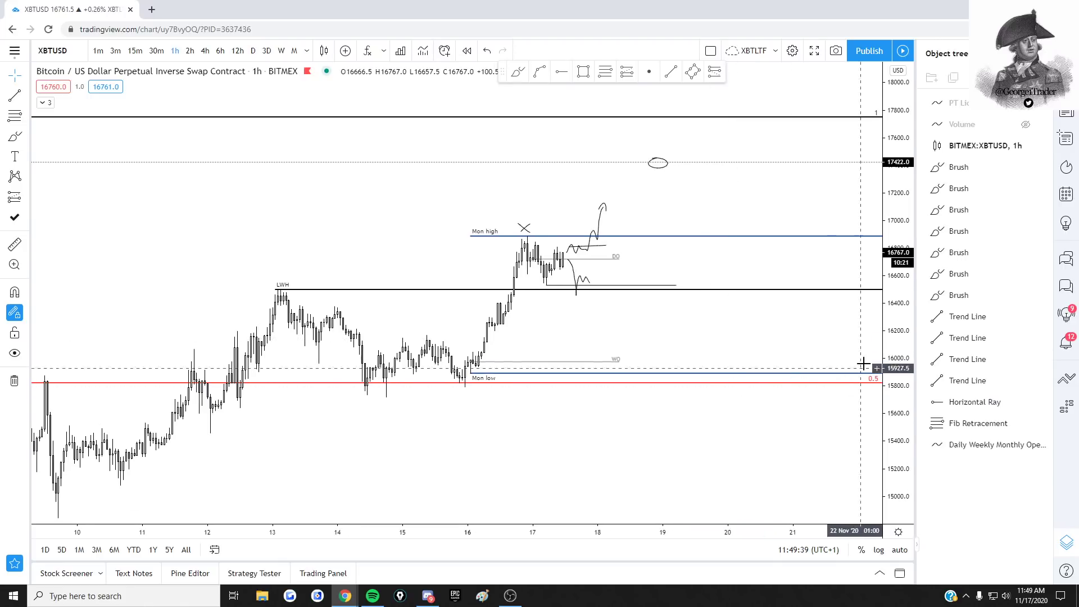
pyautogui.moveTo(888, 353); pyautogui.dragTo(882, 341)
pyautogui.moveTo(806, 332); pyautogui.dragTo(762, 335)
pyautogui.hscroll(1, 743, 322)
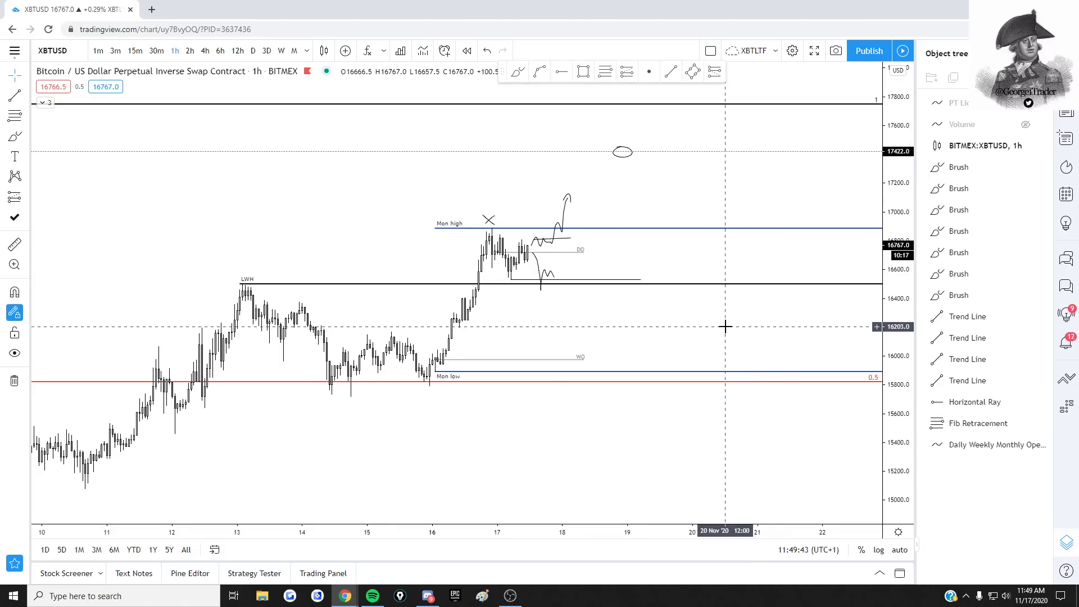
pyautogui.moveTo(692, 324); pyautogui.dragTo(691, 311)
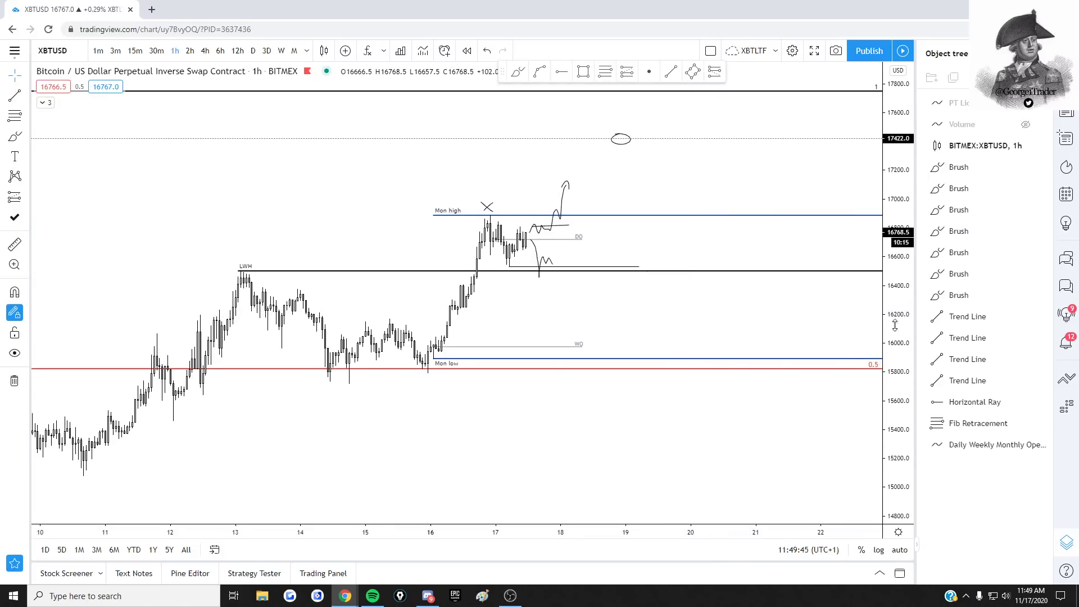
pyautogui.moveTo(894, 326); pyautogui.dragTo(895, 299)
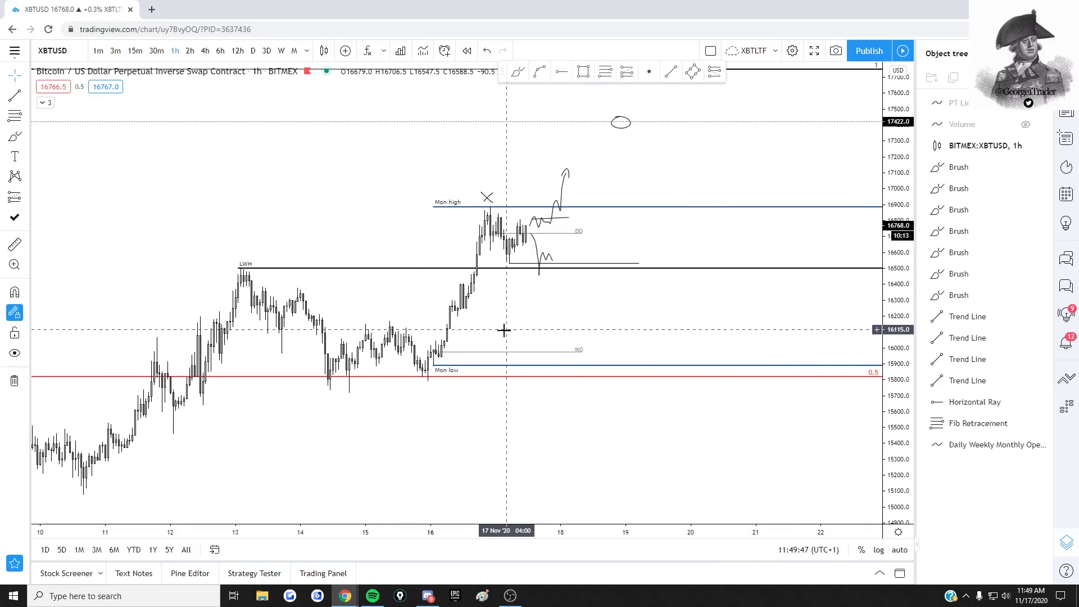